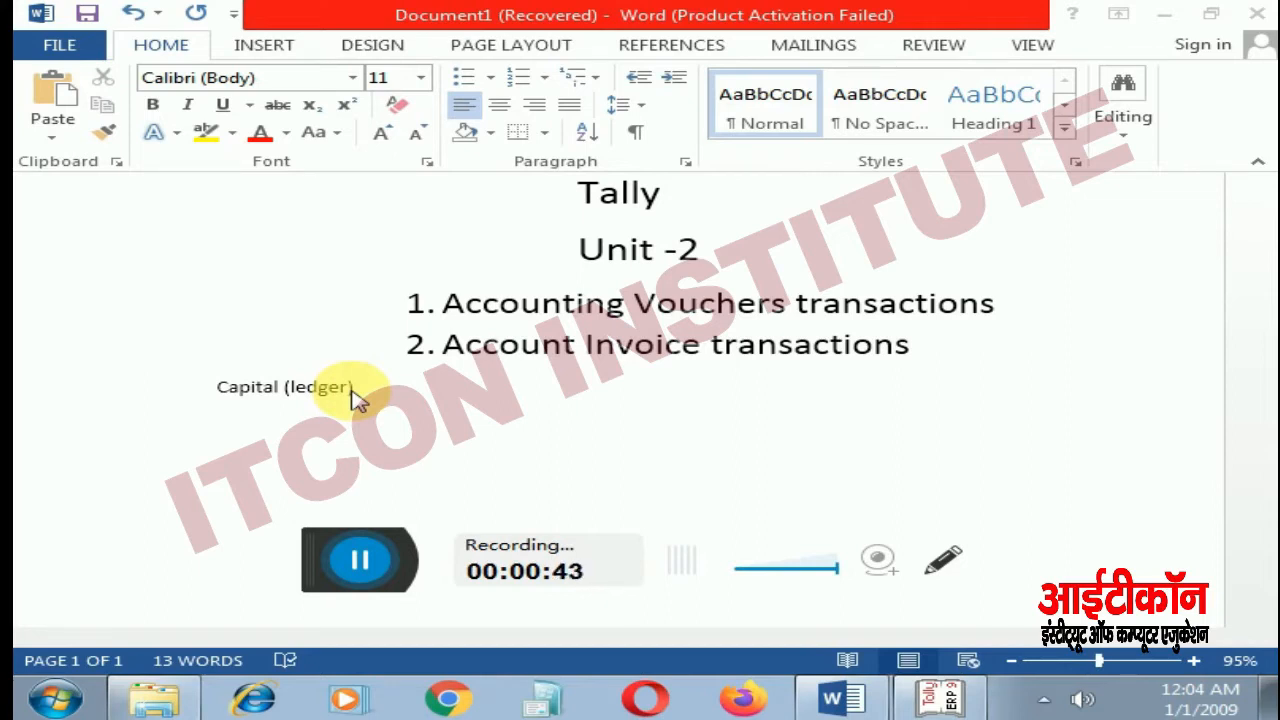
Step: Switch to Tally.ERP 9 and open the single-ledger creation form for Ravi Traders
{"action": "left_click", "coordinate": [955, 706]}
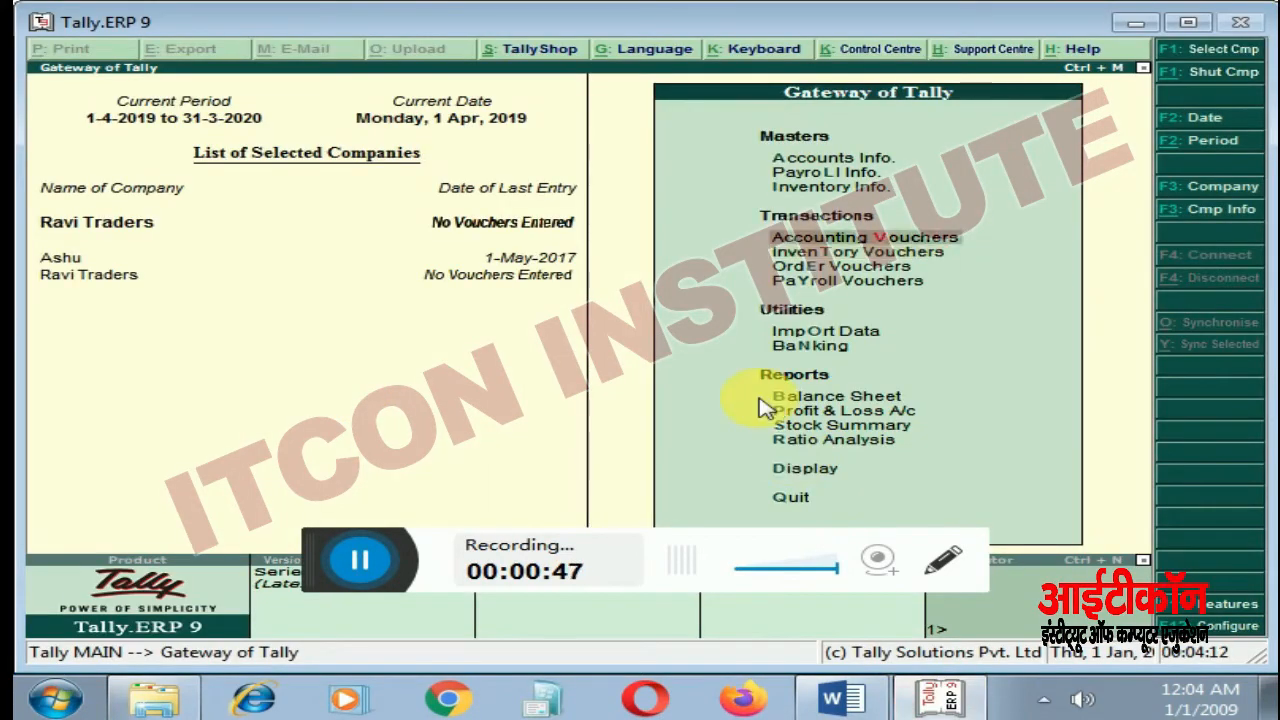
{"action": "key", "text": "Up"}
{"action": "key", "text": "Up"}
{"action": "key", "text": "Up"}
{"action": "key", "text": "Return"}
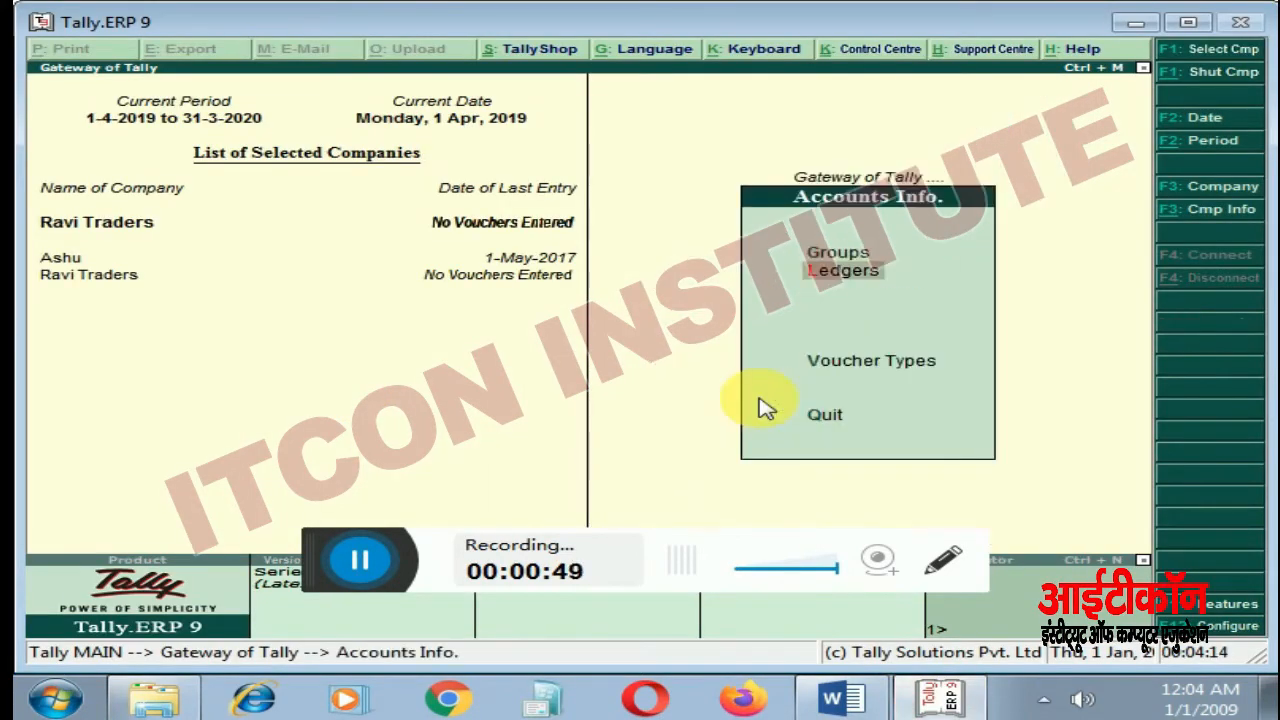
{"action": "key", "text": "Return"}
{"action": "key", "text": "Return"}
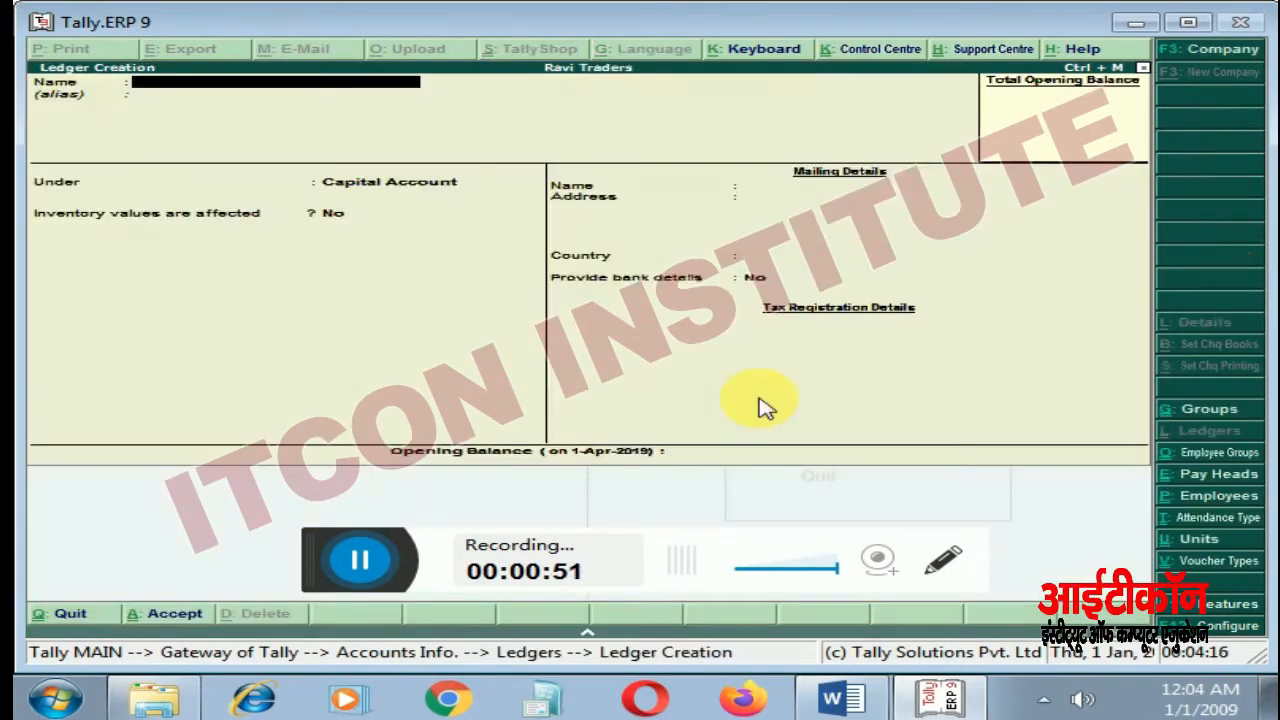
Step: Name the new ledger Compay's Capital and place it under the Capital Account group
{"action": "type", "text": "Company's"}
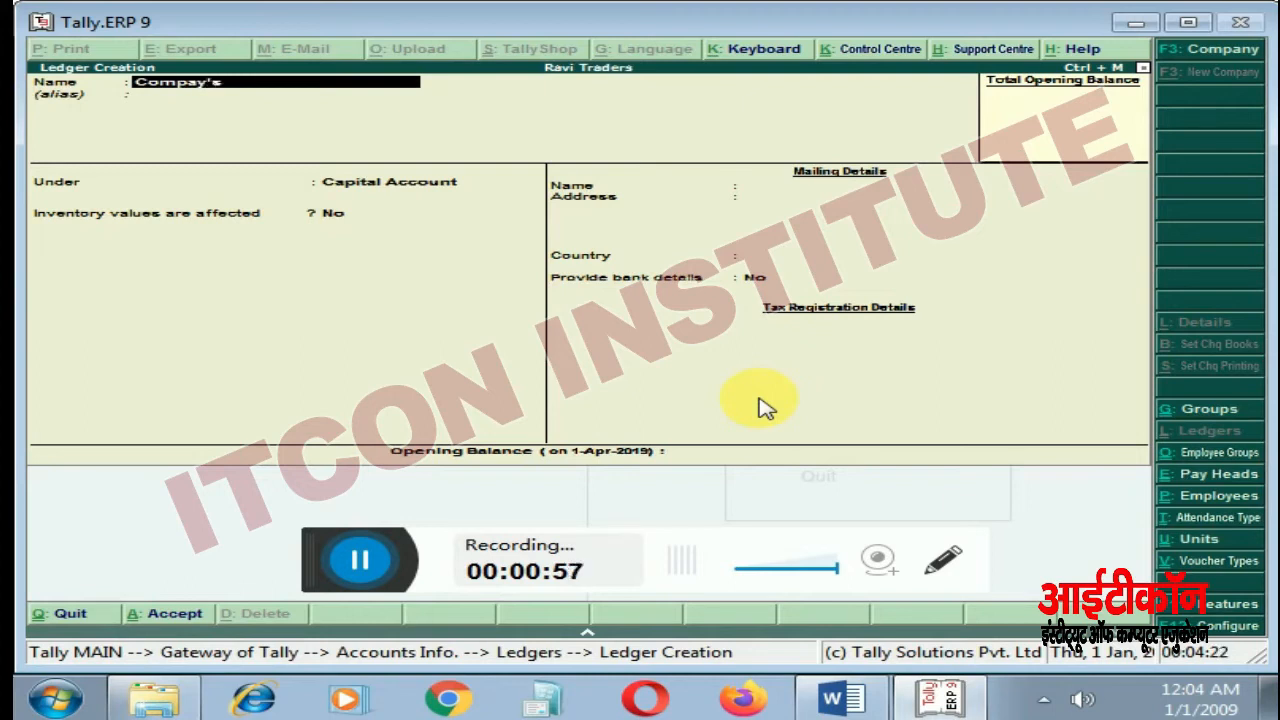
{"action": "type", "text": " Capital"}
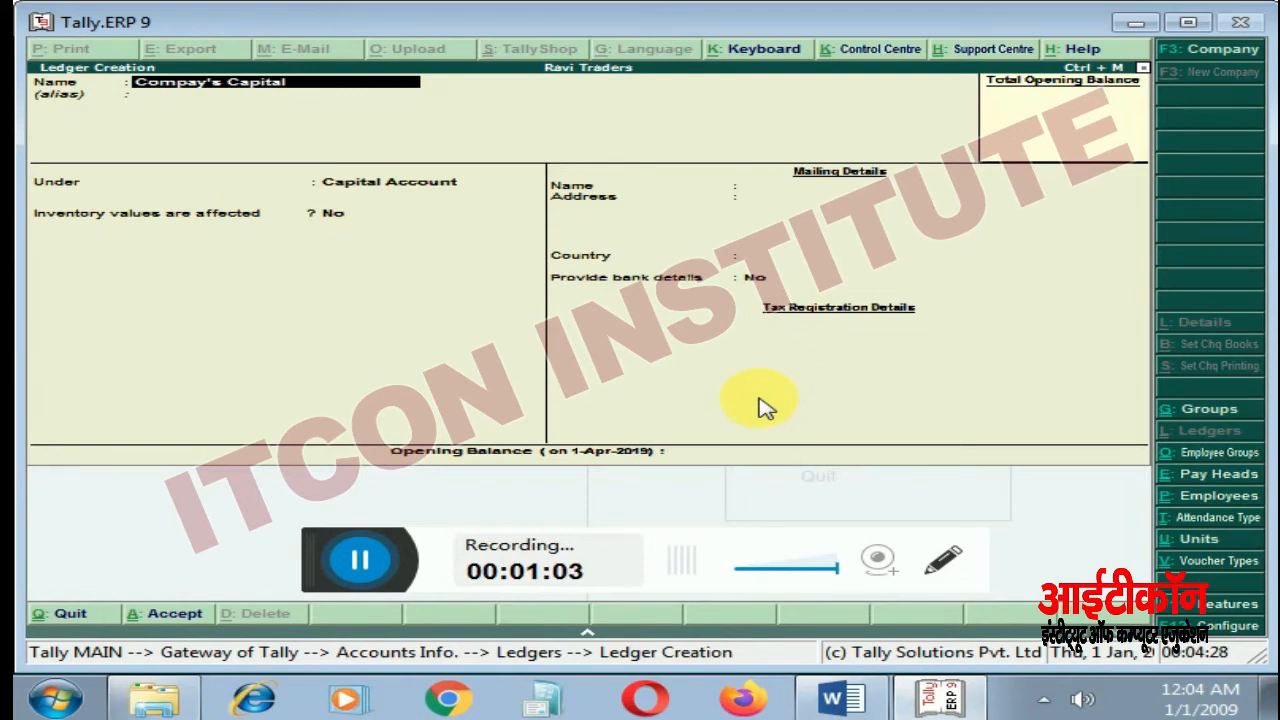
{"action": "key", "text": "Return"}
{"action": "key", "text": "Return"}
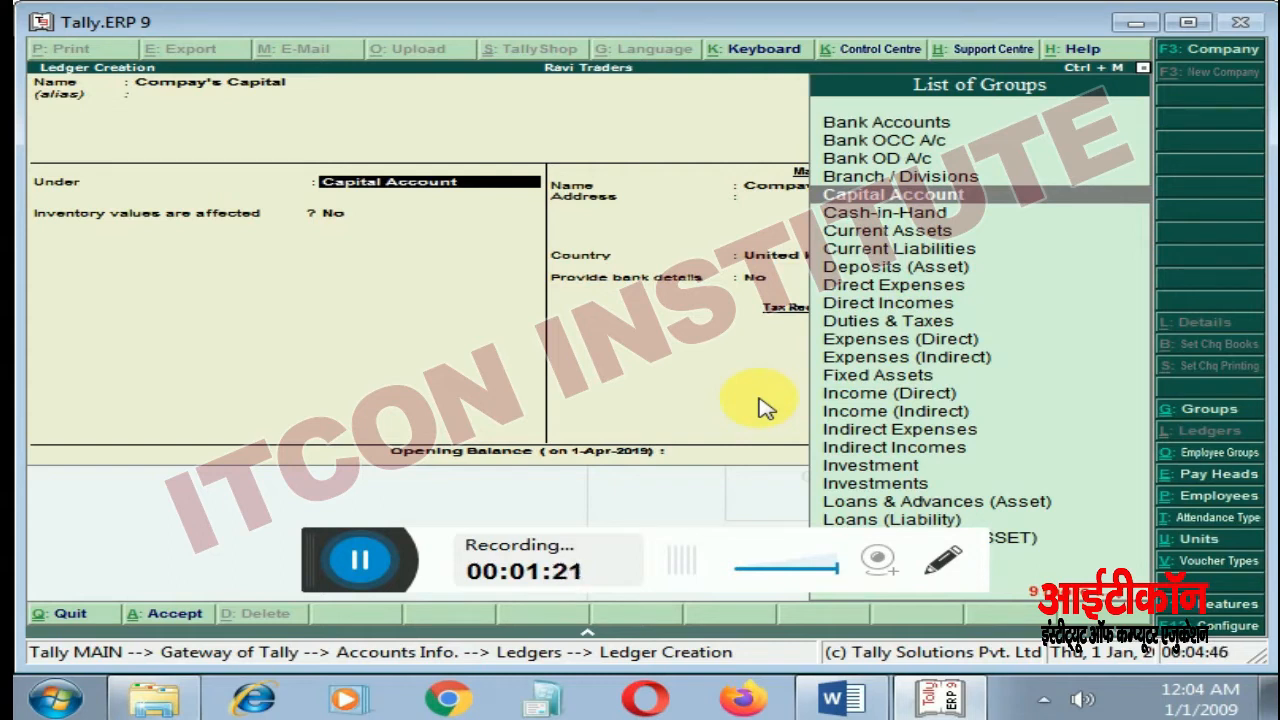
{"action": "key", "text": "Return"}
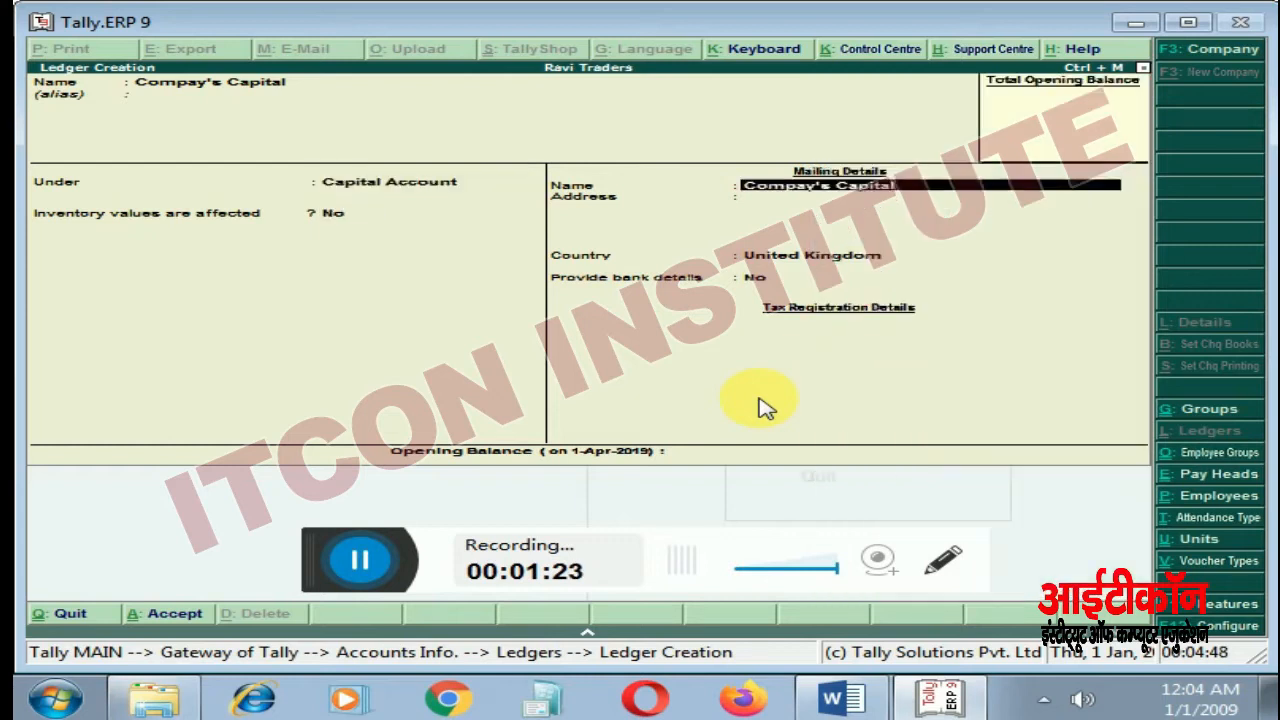
Step: Keep the remaining default ledger details, save the ledger and return to the Gateway of Tally
{"action": "key", "text": "Return"}
{"action": "key", "text": "Return"}
{"action": "key", "text": "Return"}
{"action": "key", "text": "Return"}
{"action": "key", "text": "Return"}
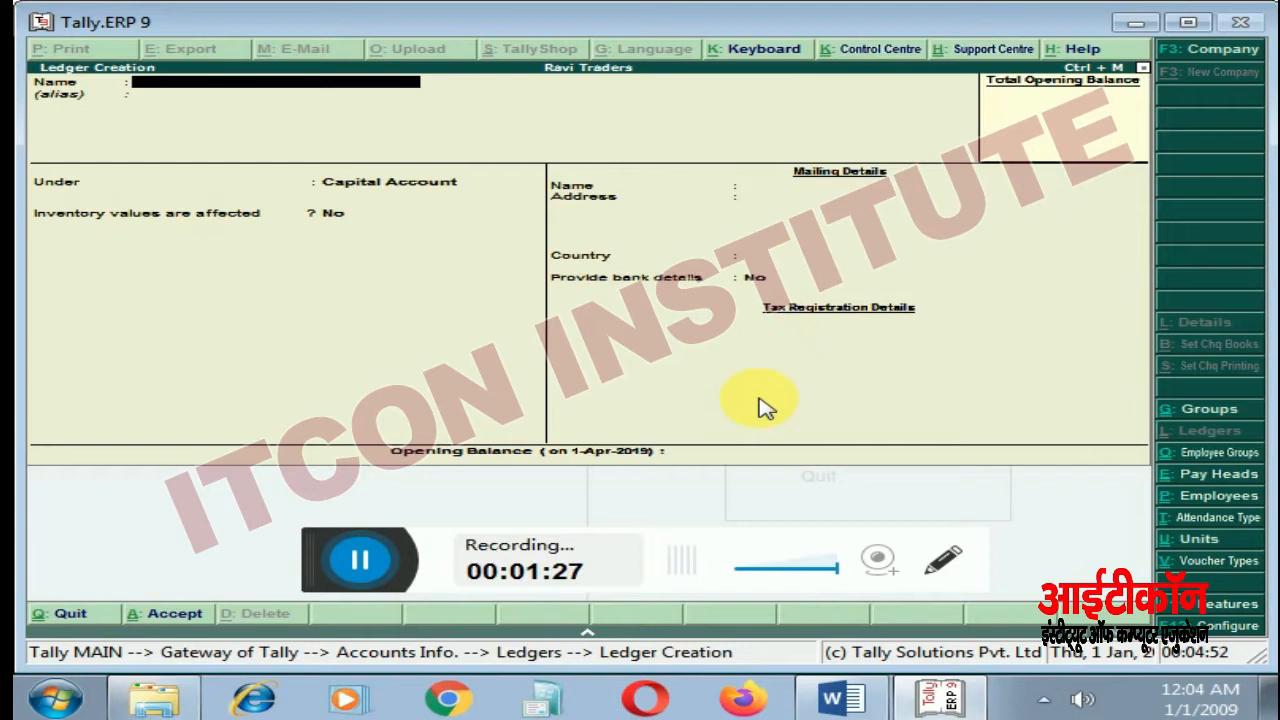
{"action": "key", "text": "Escape"}
{"action": "key", "text": "Return"}
{"action": "key", "text": "Escape"}
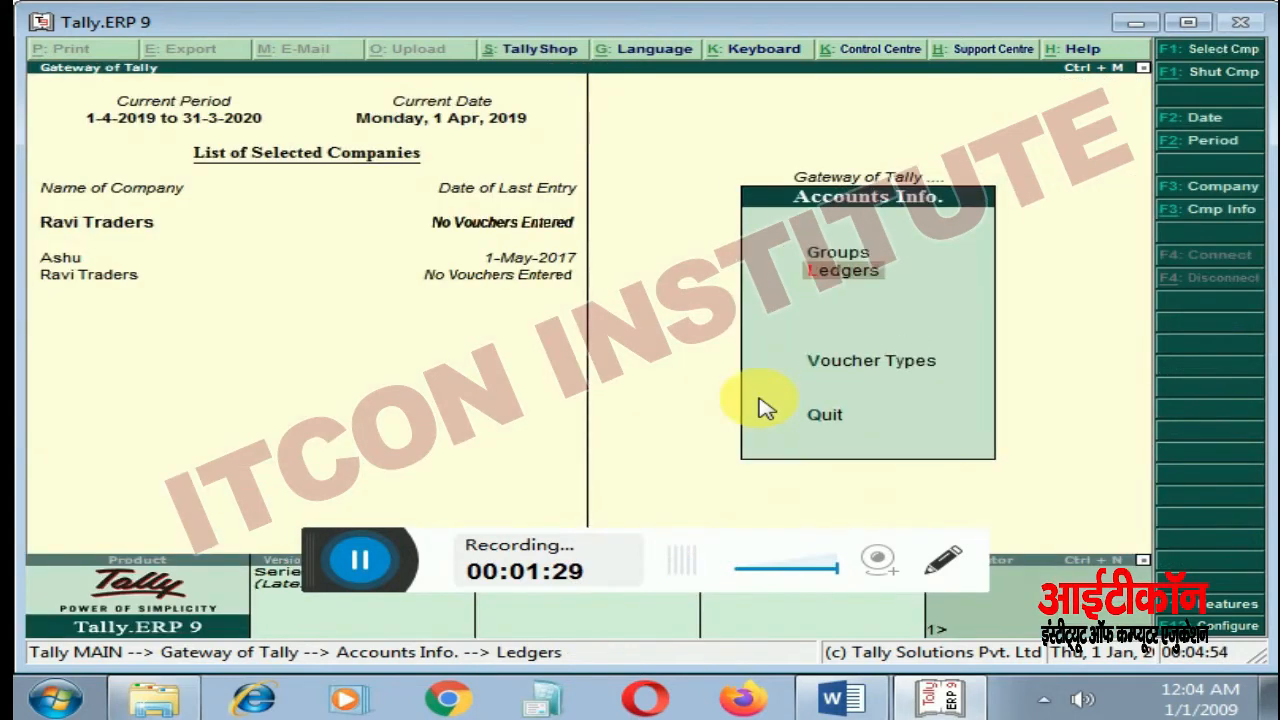
{"action": "key", "text": "Escape"}
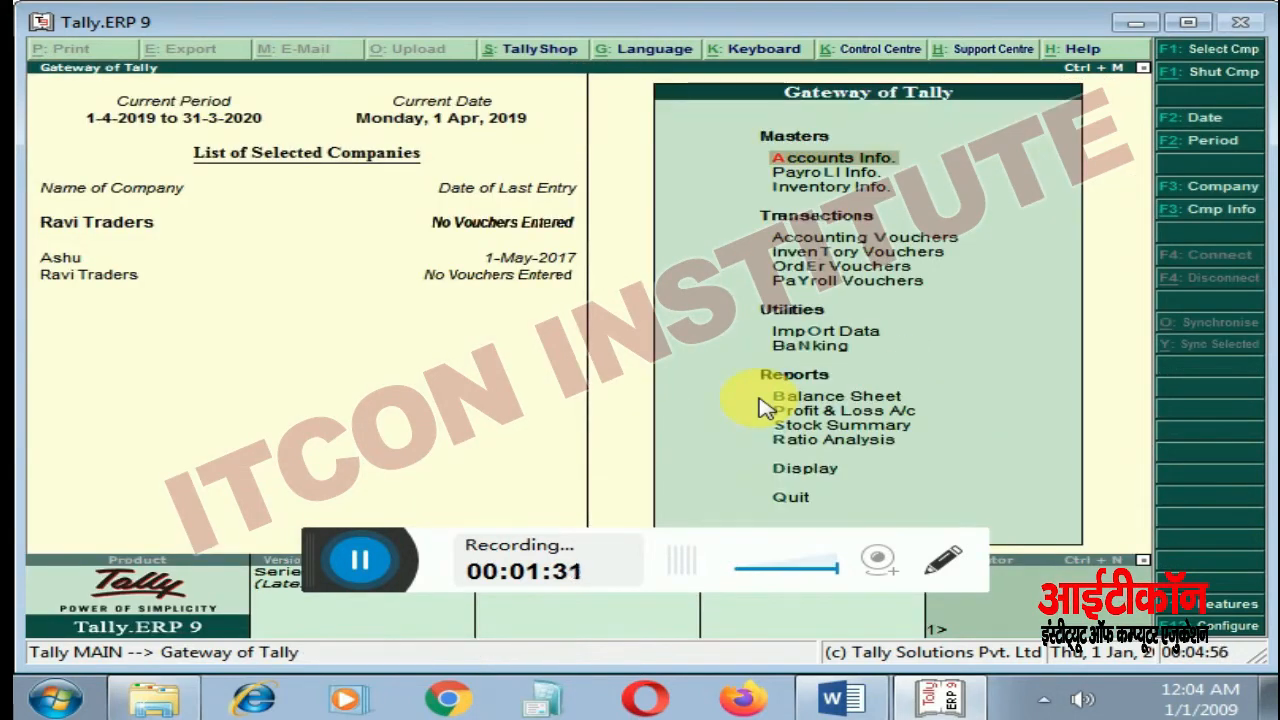
Step: Open the list of existing single ledgers for display from the accounts information
{"action": "key", "text": "Return"}
{"action": "key", "text": "Down"}
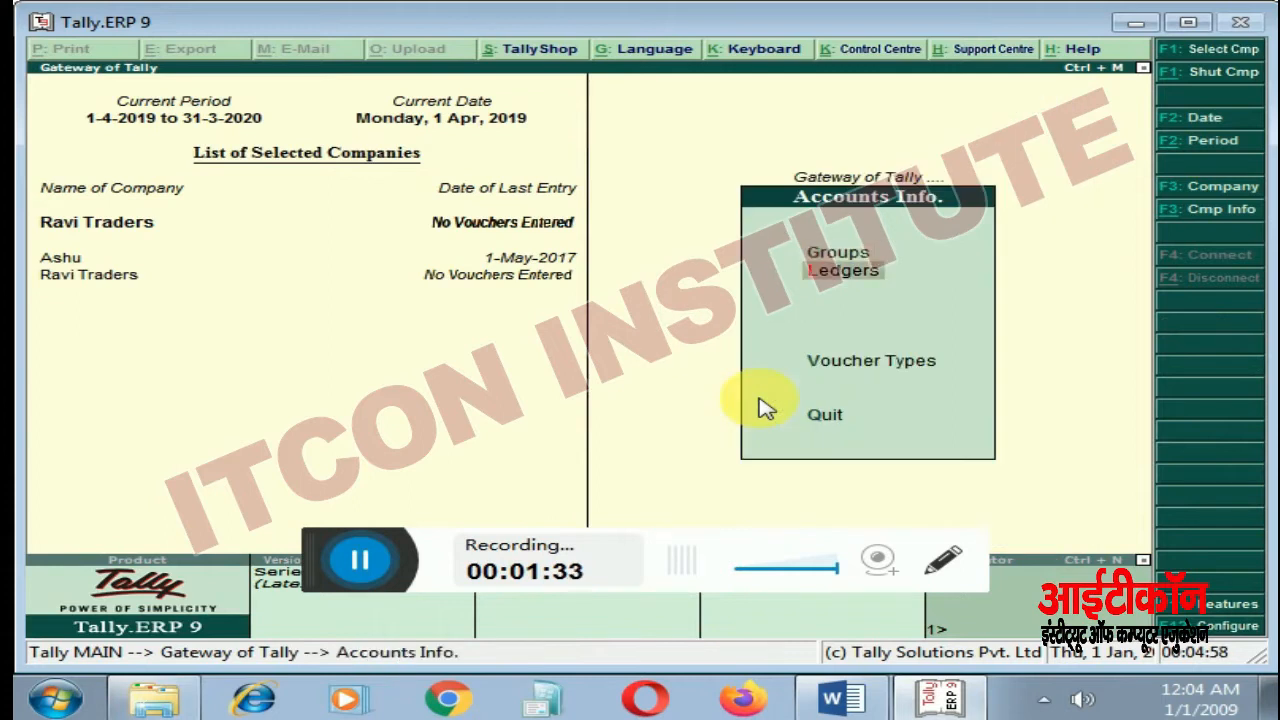
{"action": "key", "text": "Return"}
{"action": "key", "text": "Return"}
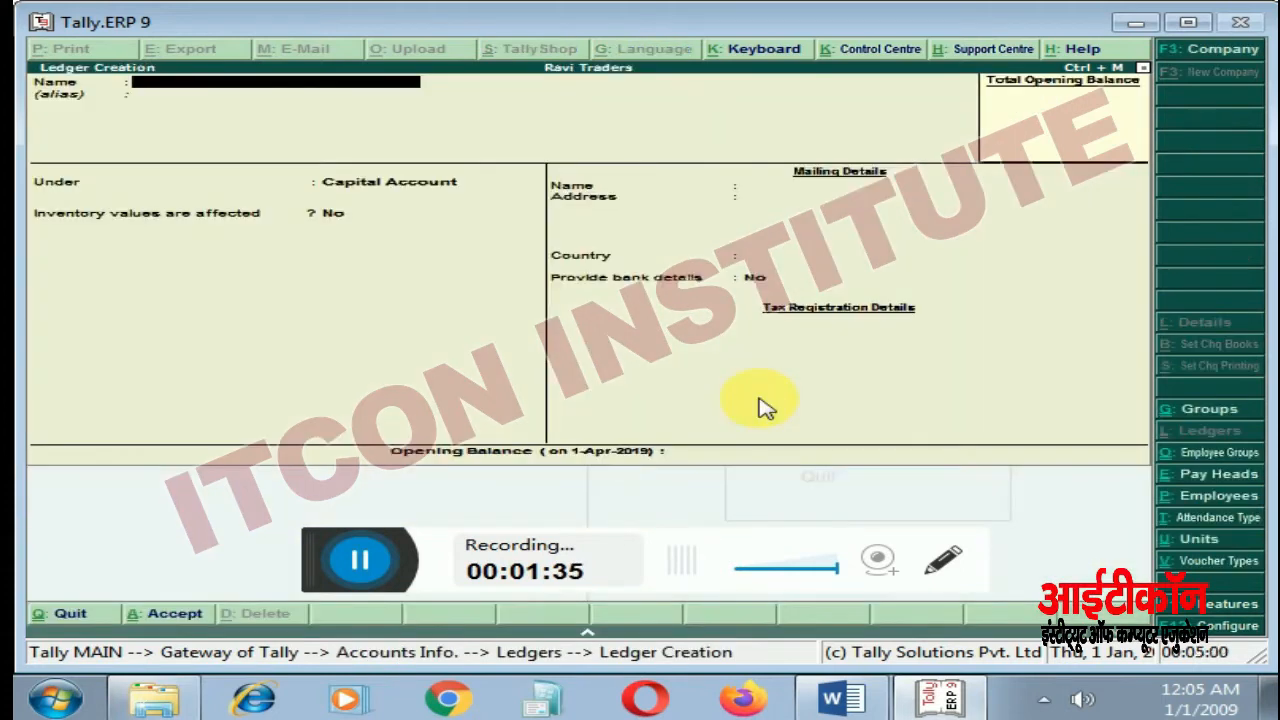
{"action": "key", "text": "Escape"}
{"action": "key", "text": "Return"}
{"action": "key", "text": "Down"}
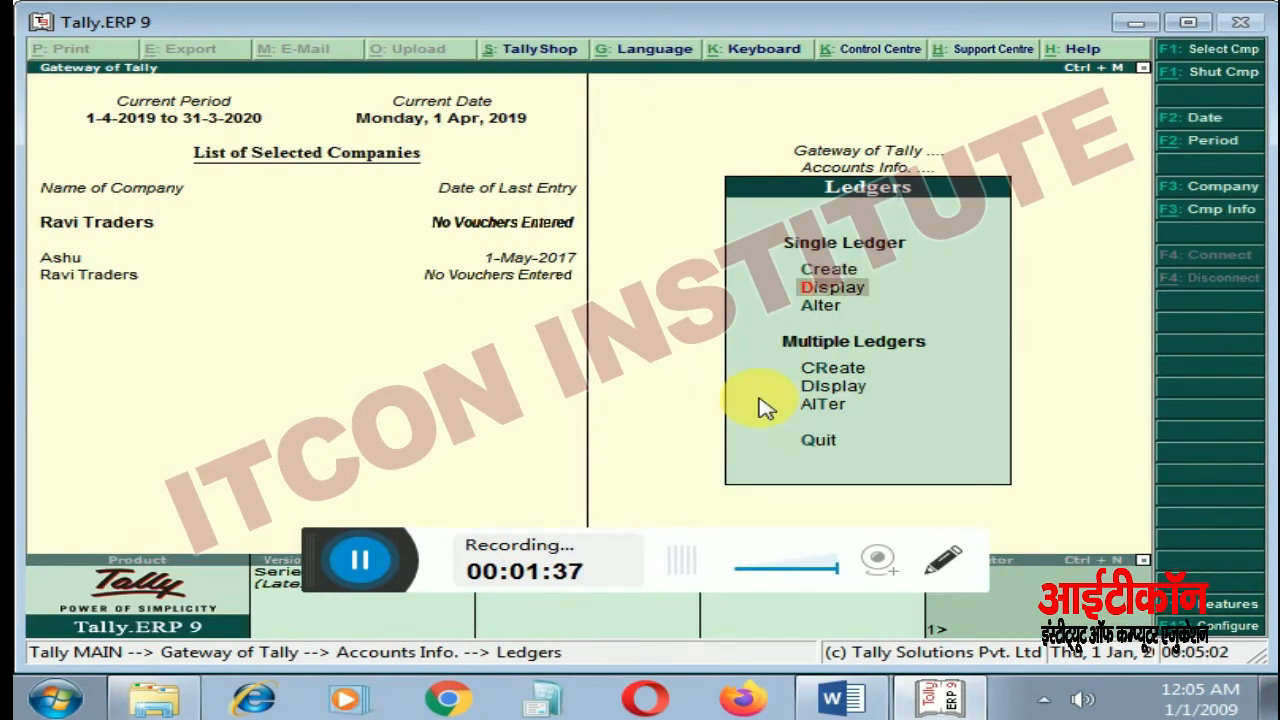
{"action": "key", "text": "Return"}
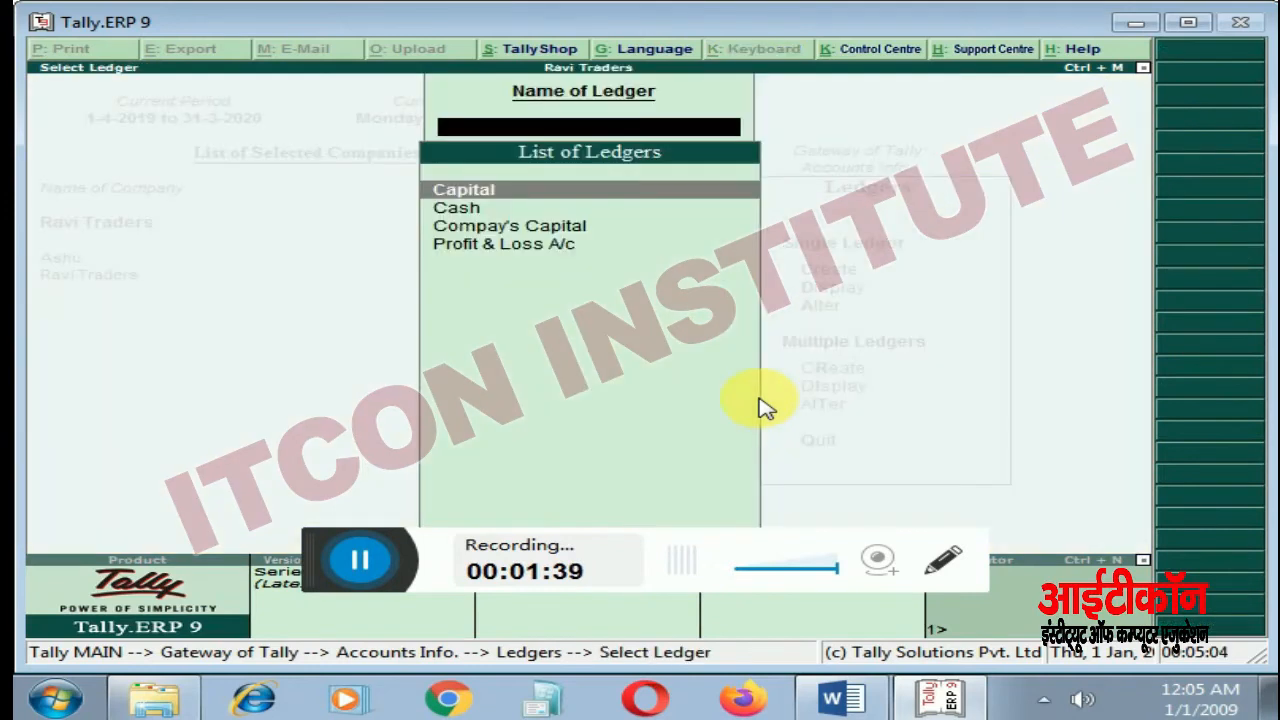
Step: Display the Compay's Capital ledger to check its details, then return to the Gateway of Tally
{"action": "key", "text": "Down"}
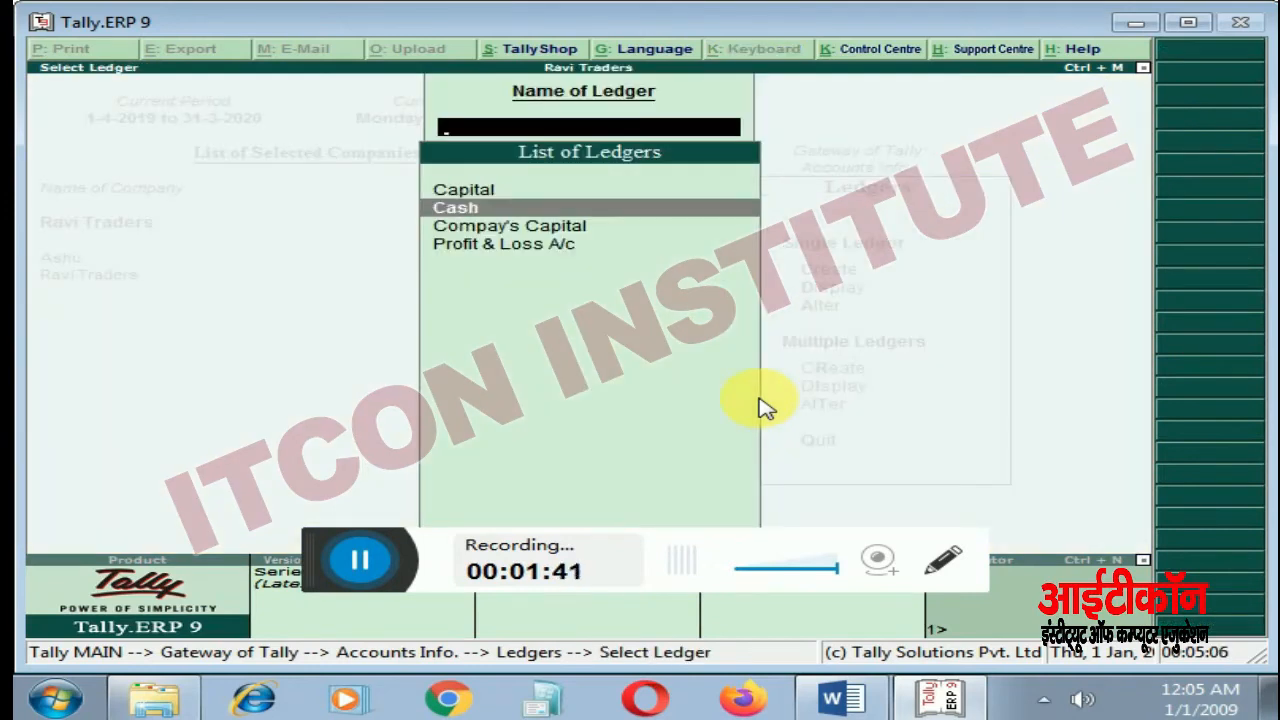
{"action": "key", "text": "Up"}
{"action": "key", "text": "Down"}
{"action": "key", "text": "Down"}
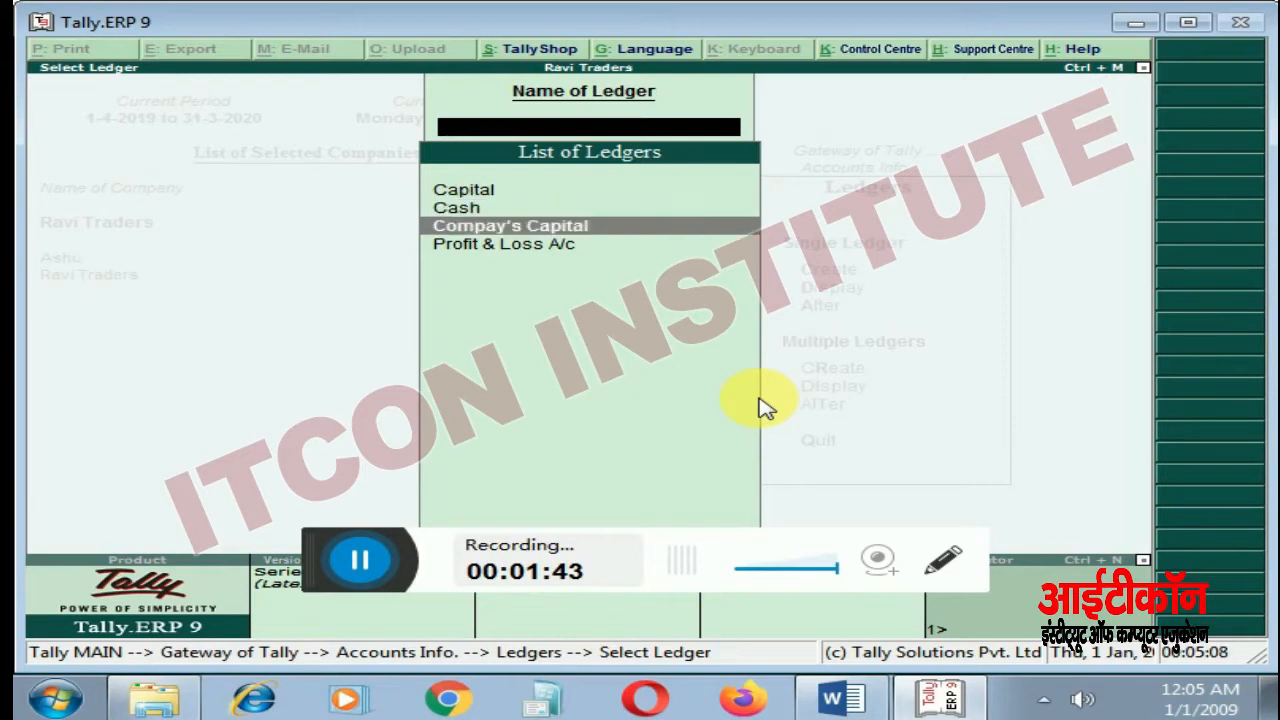
{"action": "key", "text": "Return"}
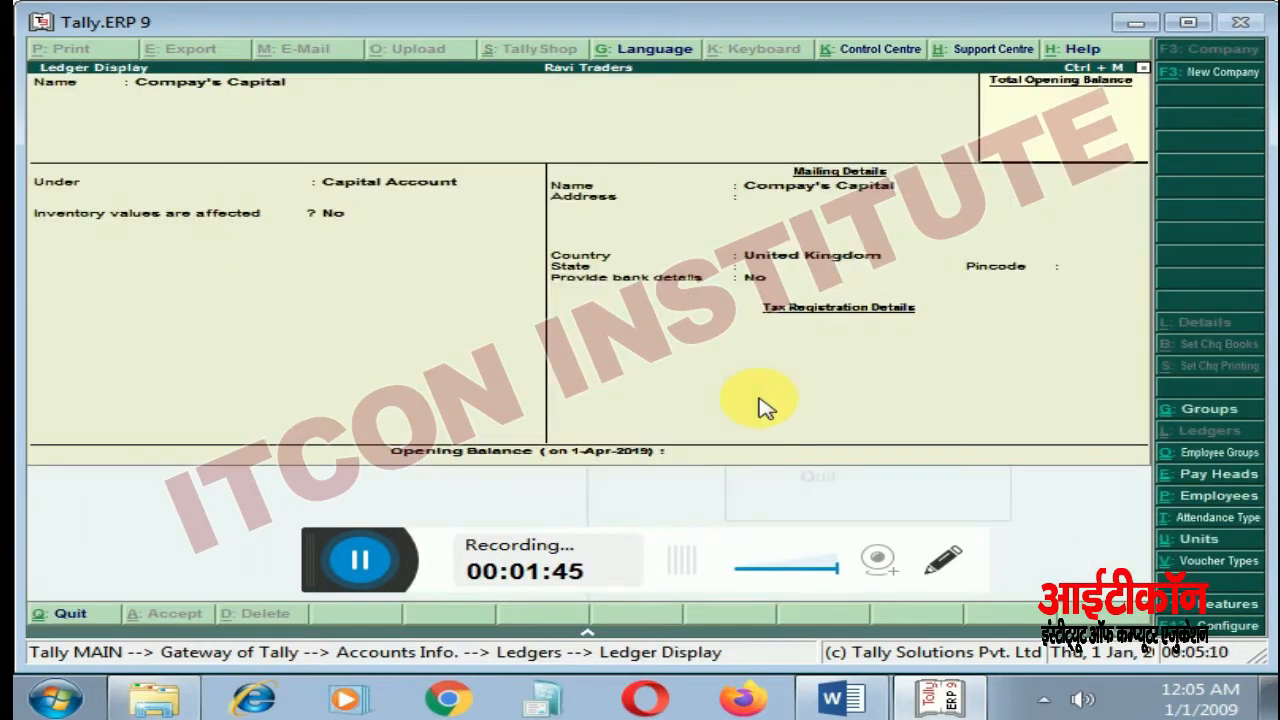
{"action": "key", "text": "Escape"}
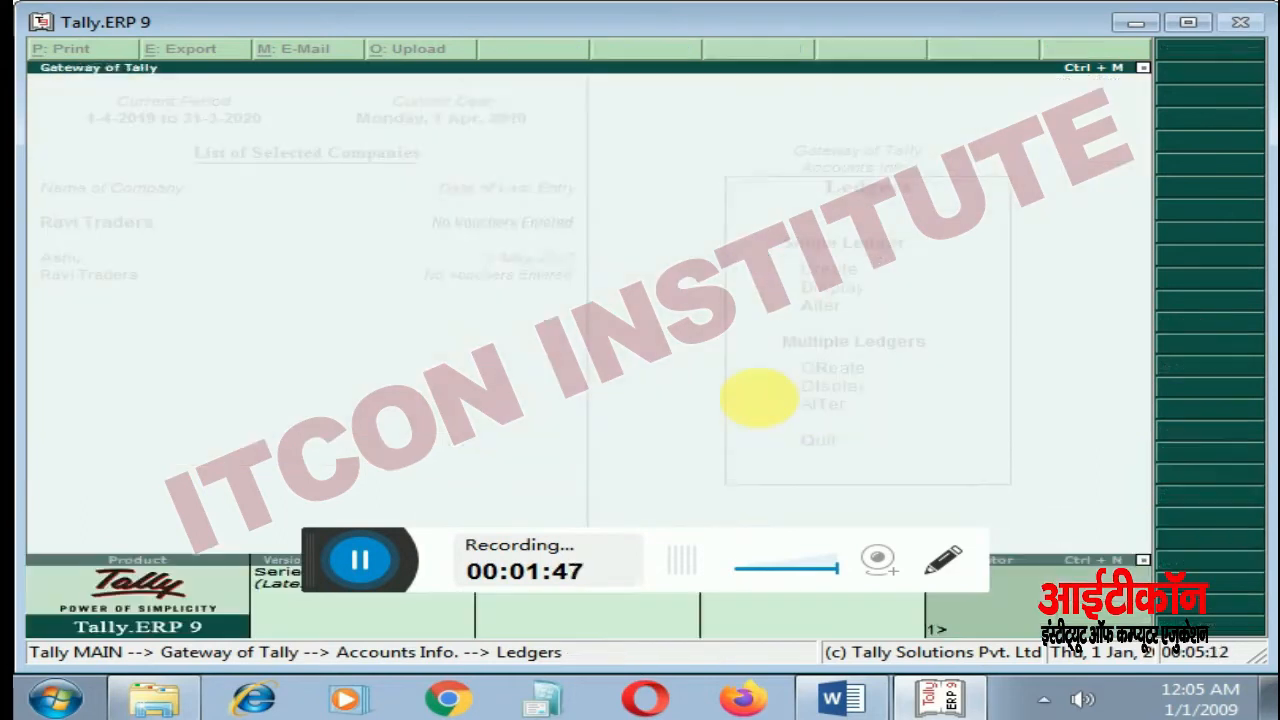
{"action": "key", "text": "Return"}
{"action": "key", "text": "Escape"}
{"action": "key", "text": "Escape"}
{"action": "key", "text": "Escape"}
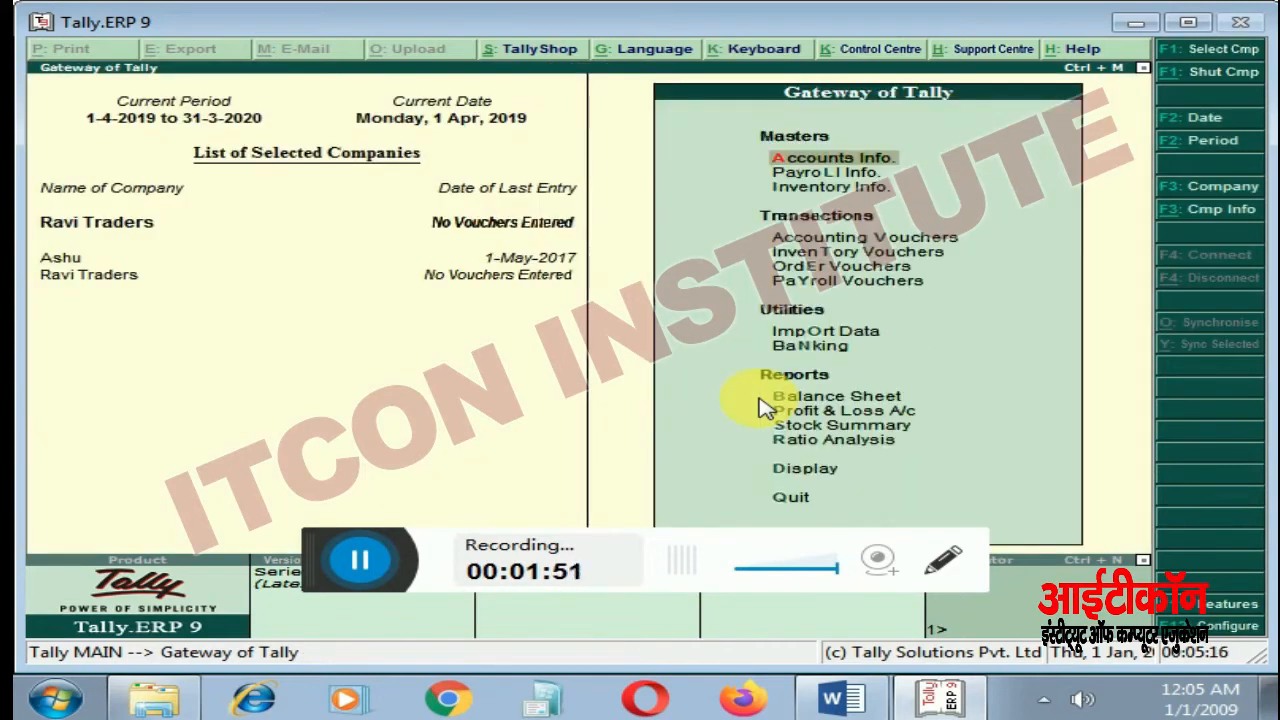
Step: Open accounting voucher creation and set the voucher type to Receipt
{"action": "key", "text": "Down"}
{"action": "key", "text": "Down"}
{"action": "key", "text": "Down"}
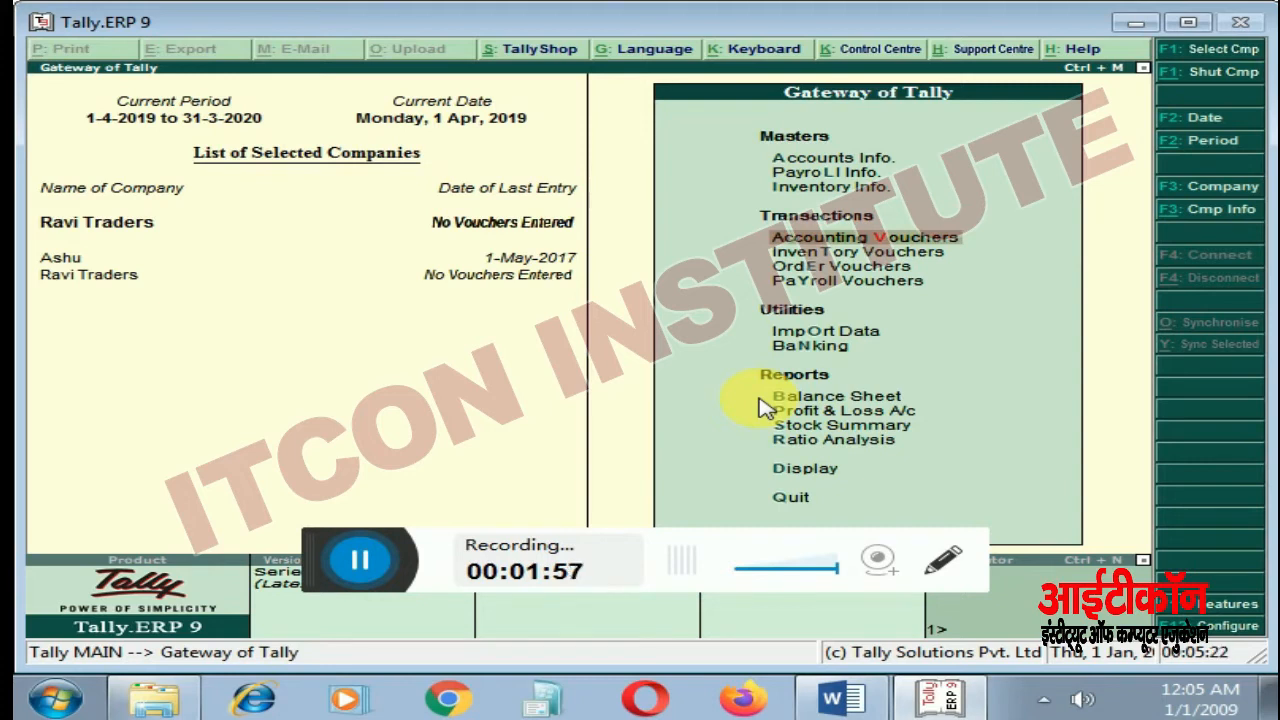
{"action": "key", "text": "Return"}
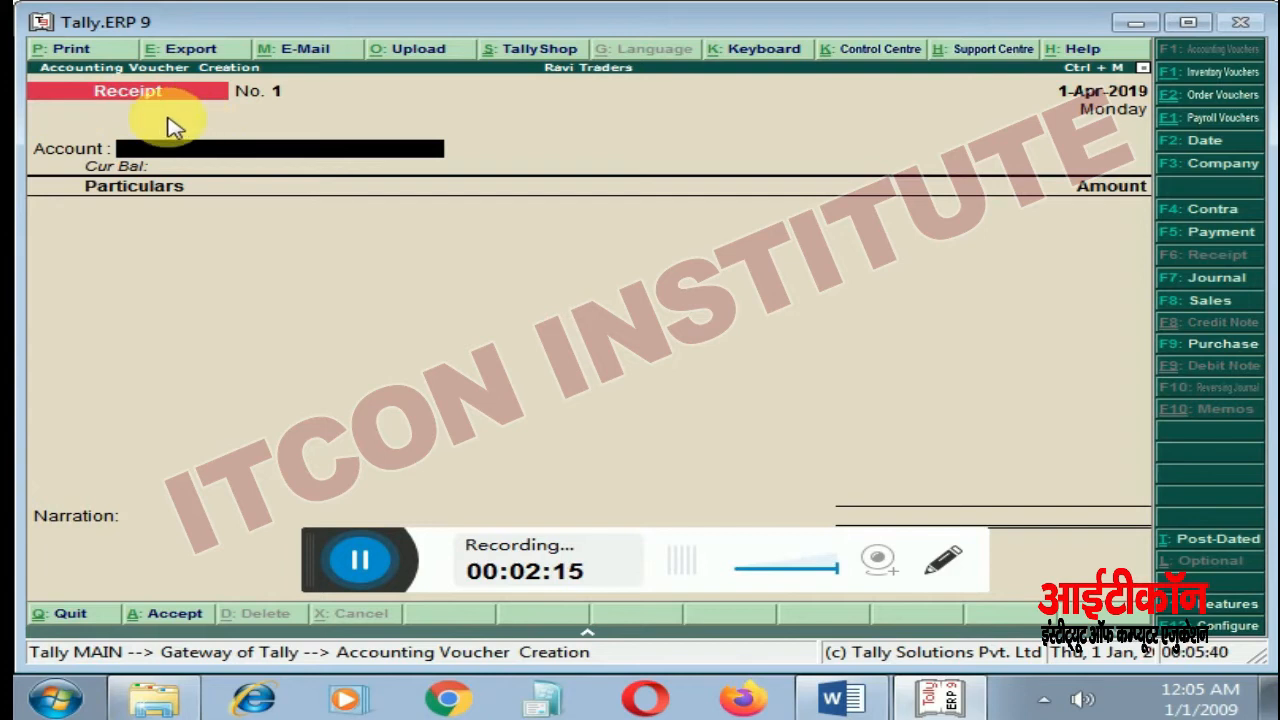
{"action": "key", "text": "F5"}
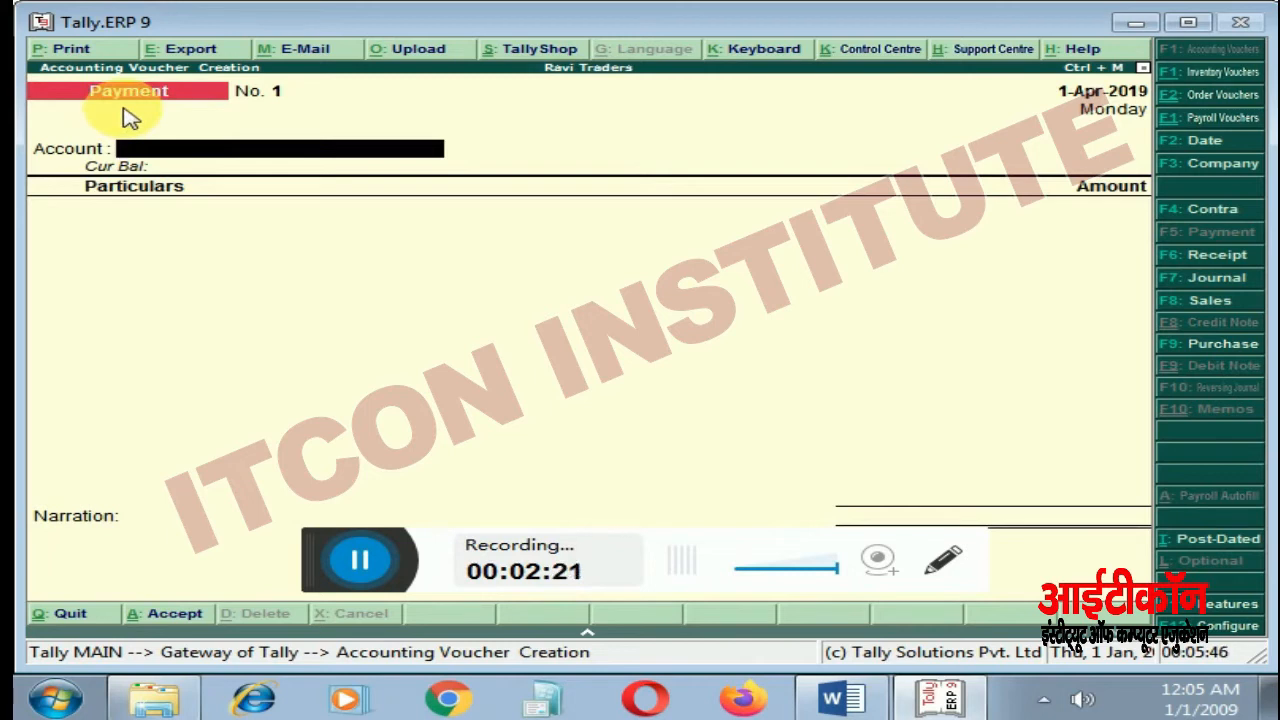
{"action": "key", "text": "F6"}
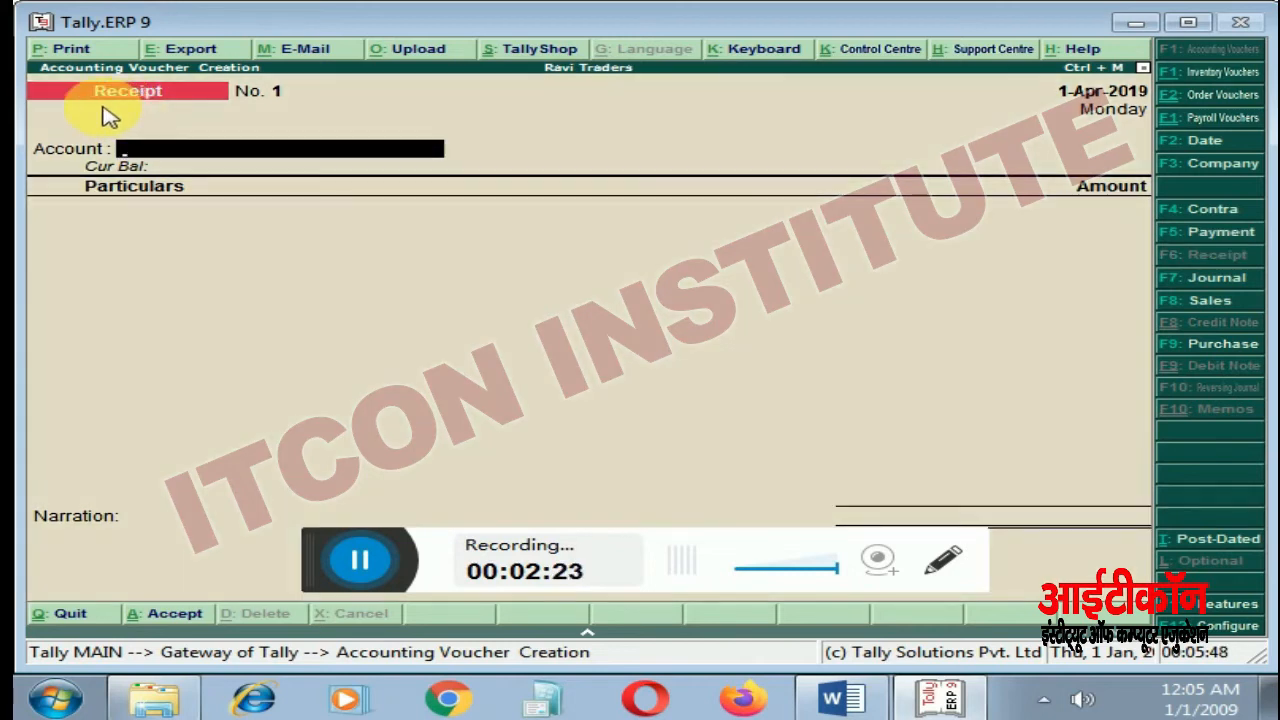
{"action": "key", "text": "F4"}
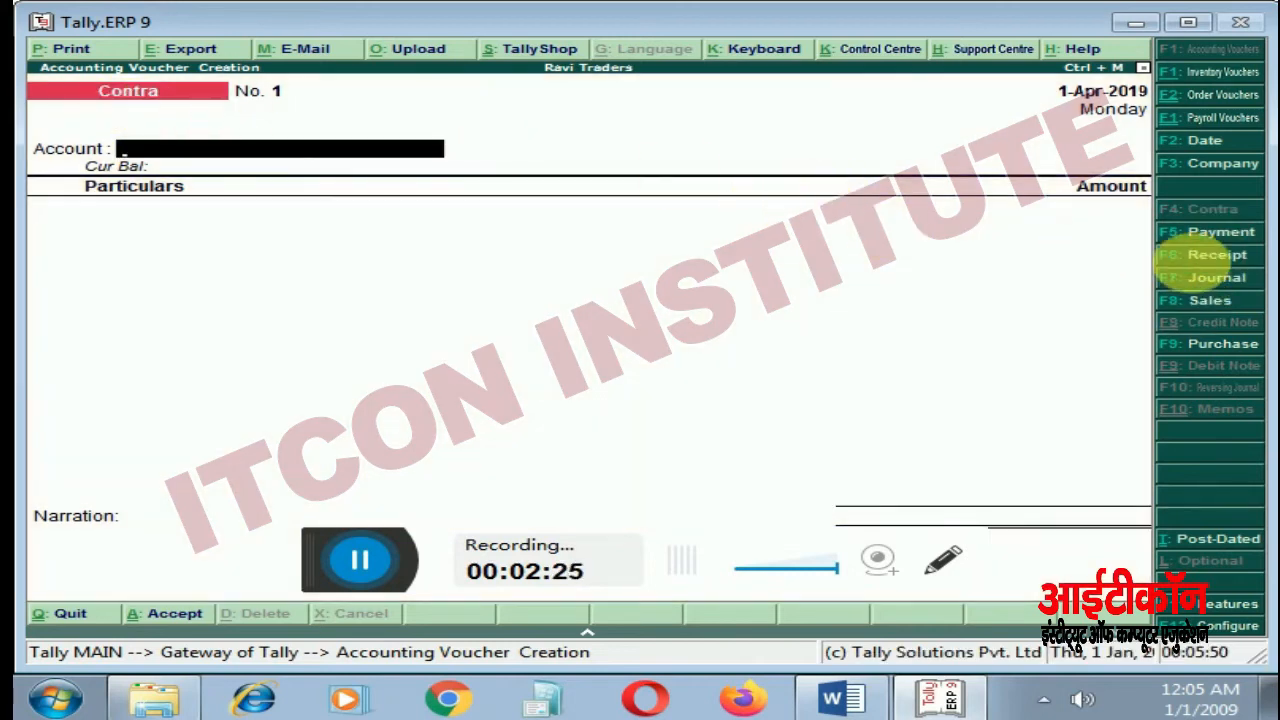
{"action": "left_click", "coordinate": [1214, 258]}
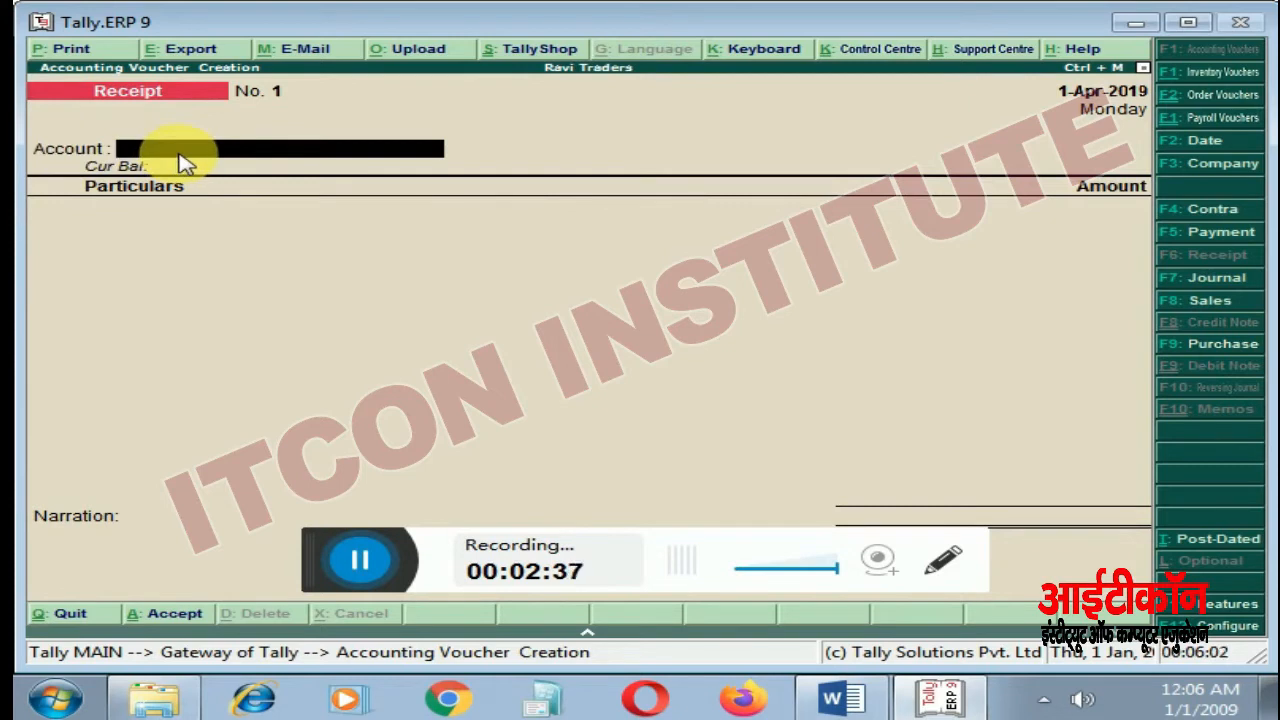
Step: Set the receipt voucher's account to Cash and choose the Capital ledger in the particulars
{"action": "type", "text": "Cash"}
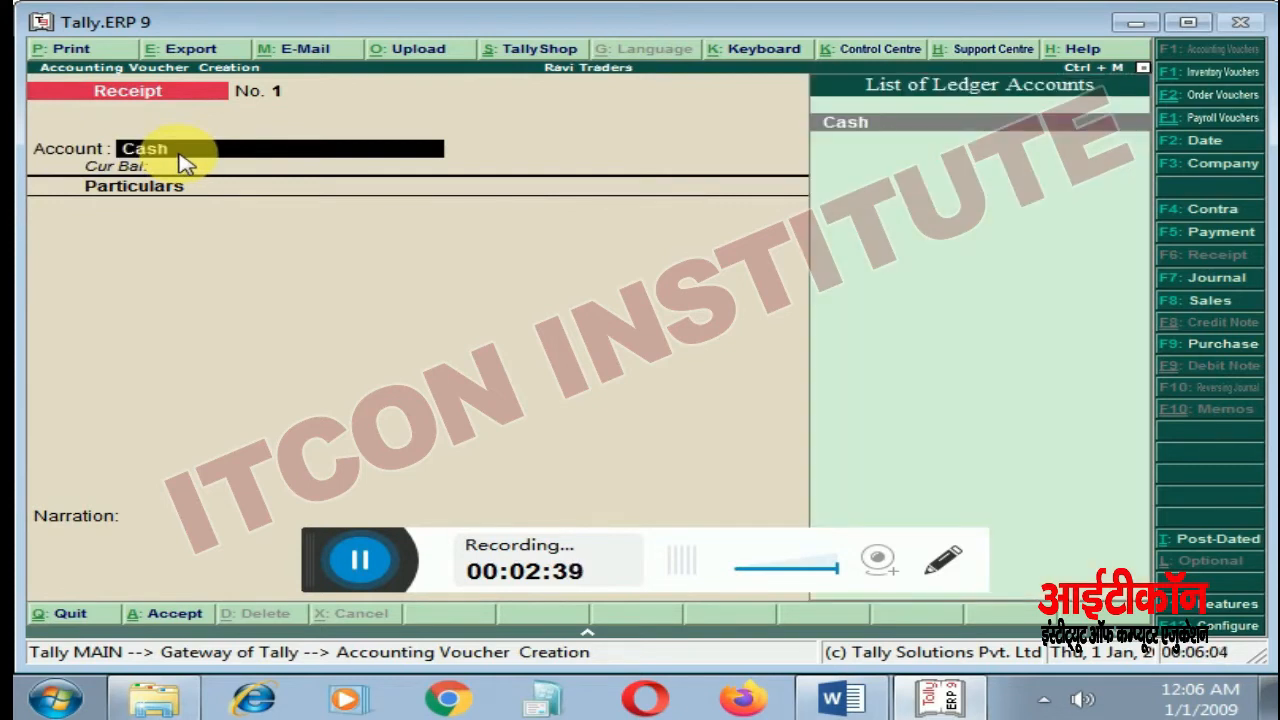
{"action": "key", "text": "Return"}
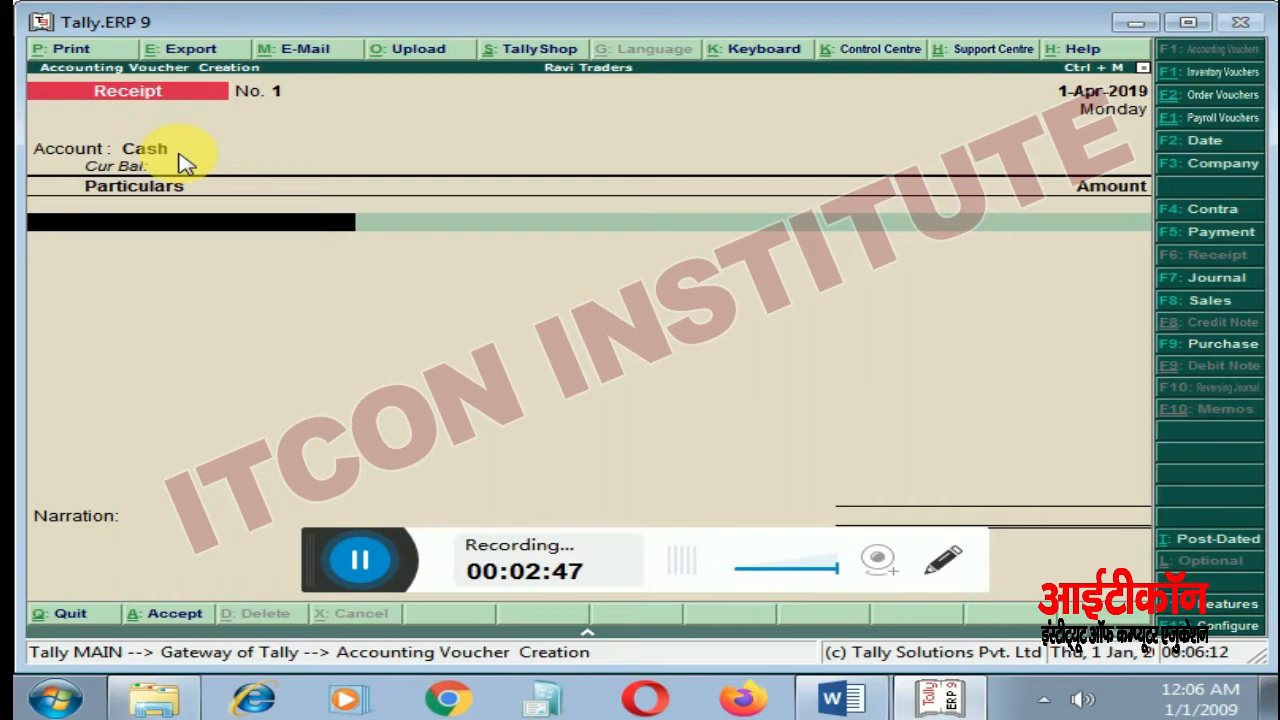
{"action": "type", "text": "C"}
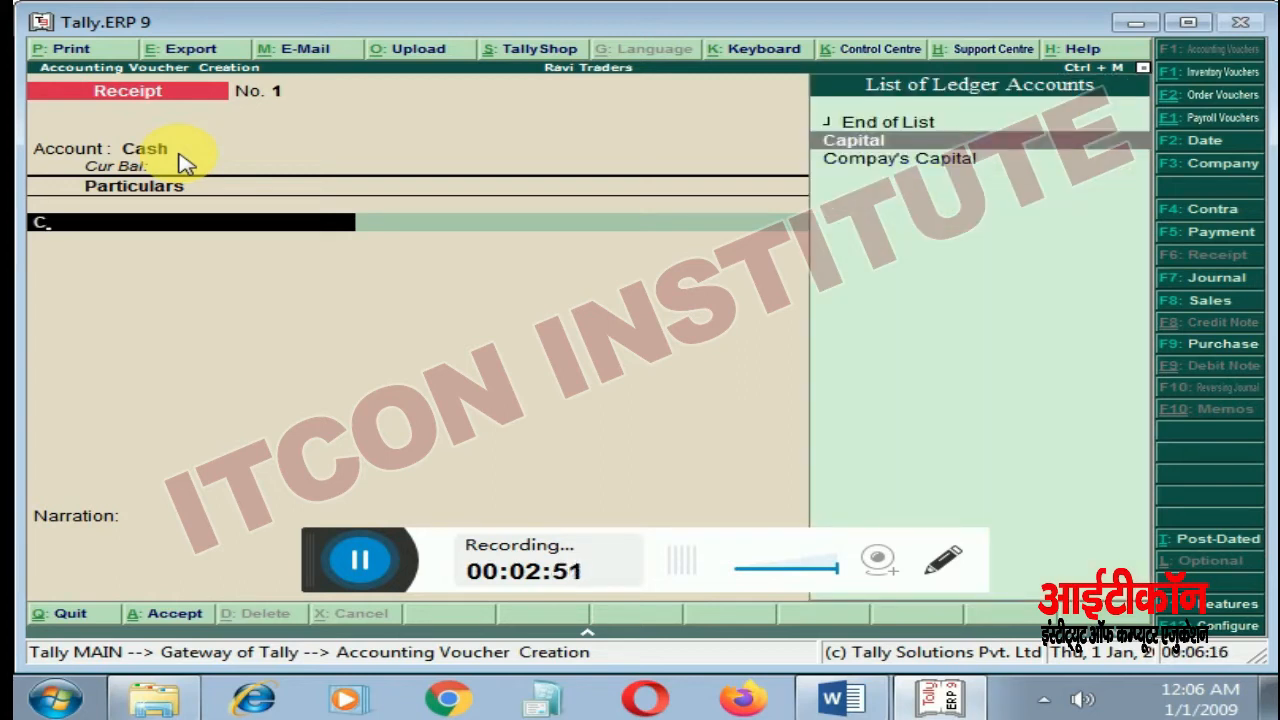
{"action": "key", "text": "Down"}
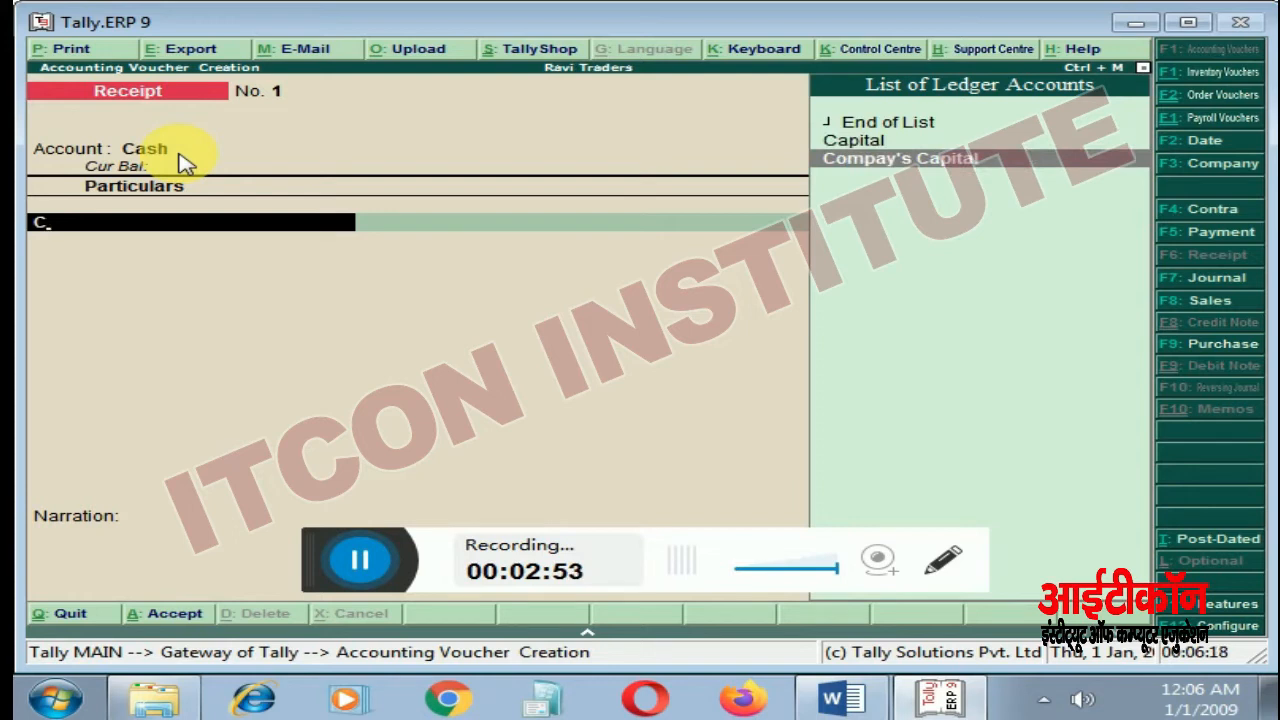
{"action": "key", "text": "Return"}
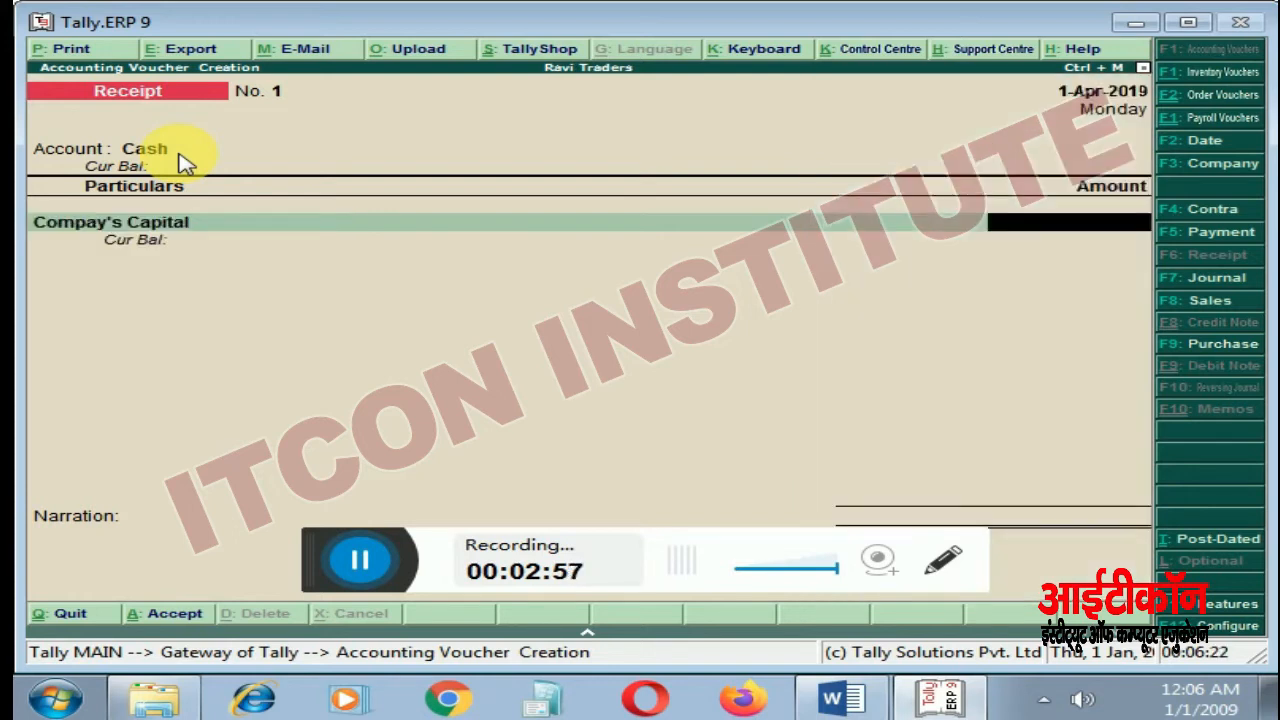
{"action": "key", "text": "BackSpace"}
{"action": "key", "text": "Up"}
{"action": "key", "text": "Return"}
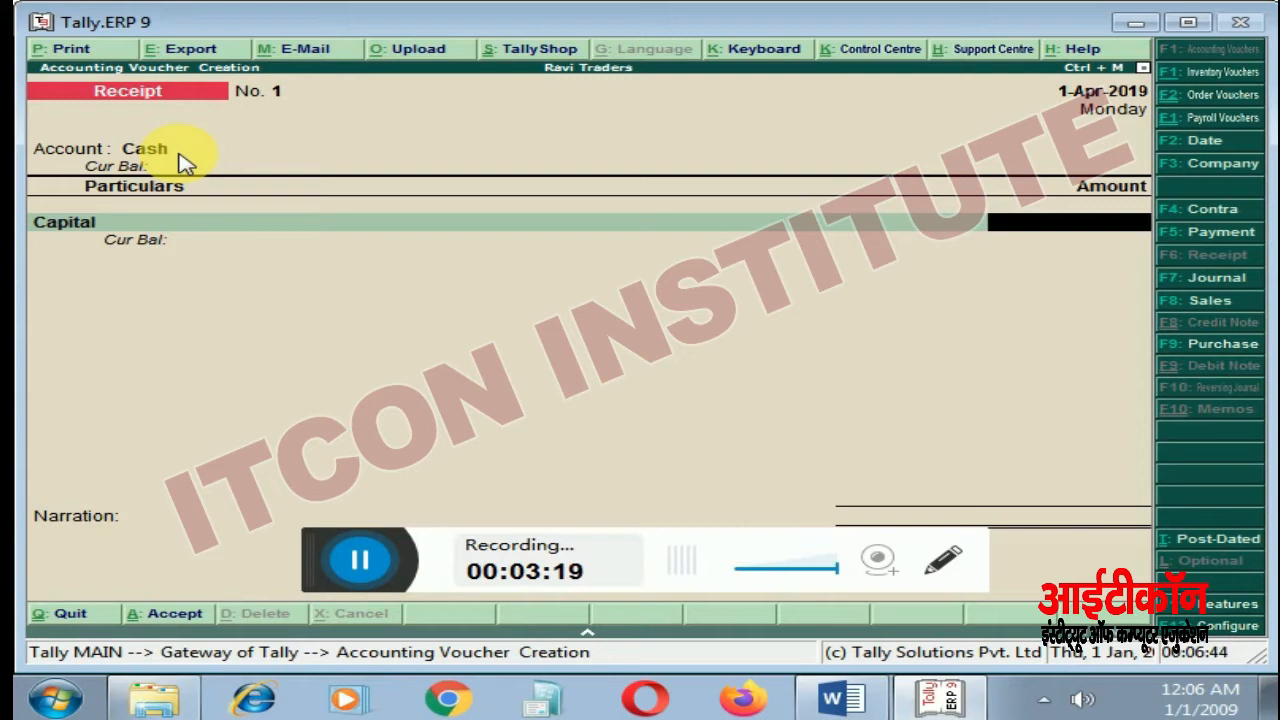
Step: Enter an amount of 200000 for the Capital entry and end the list of particulars
{"action": "type", "text": "200000"}
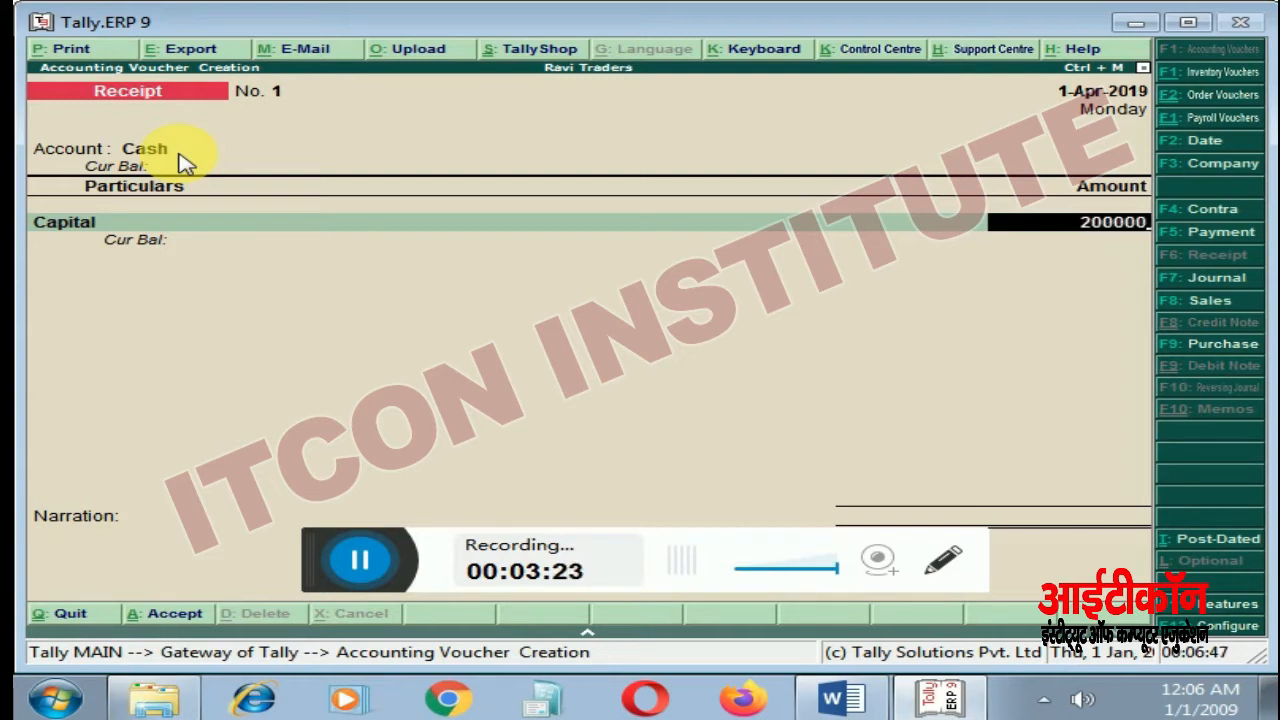
{"action": "key", "text": "Return"}
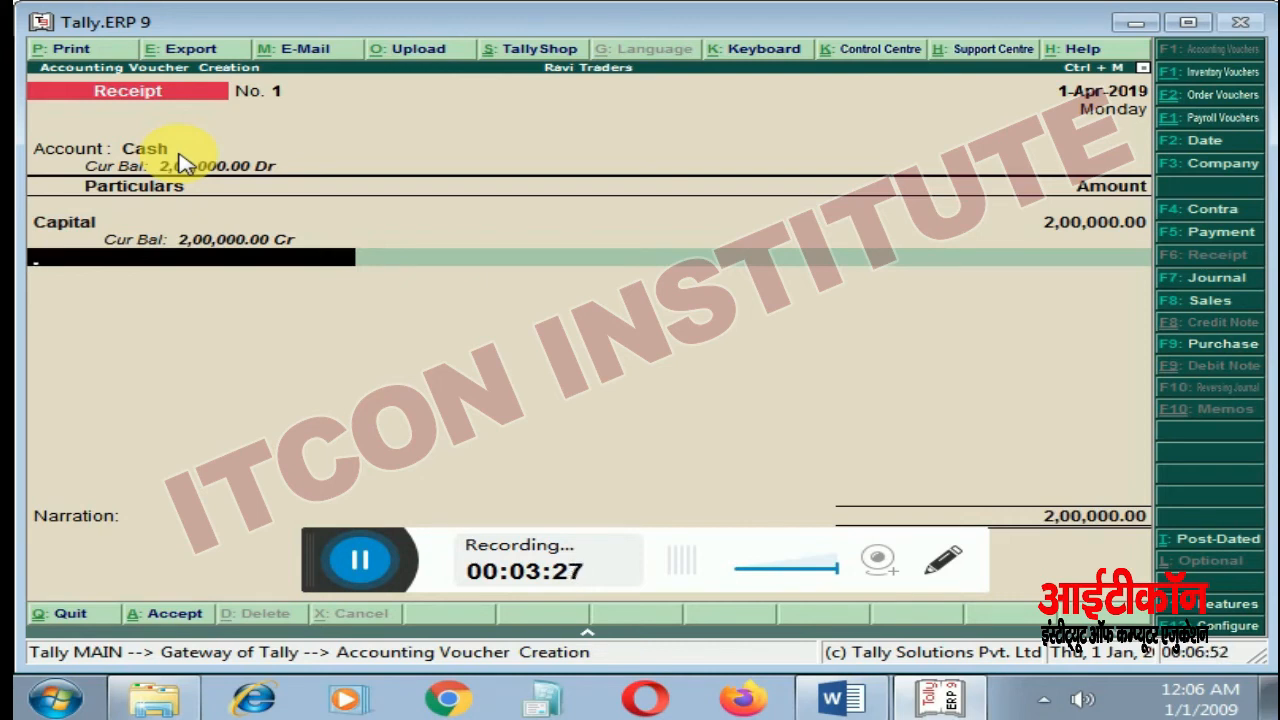
{"action": "key", "text": "BackSpace"}
{"action": "key", "text": "Return"}
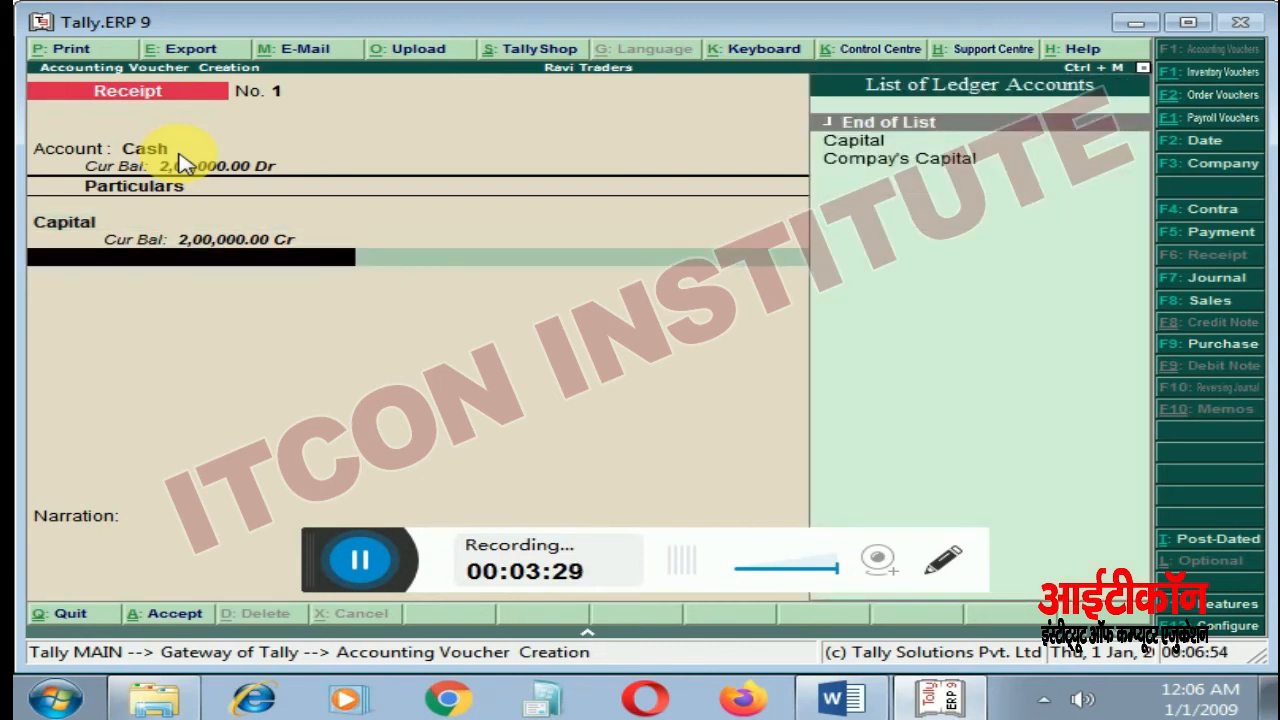
{"action": "key", "text": "Return"}
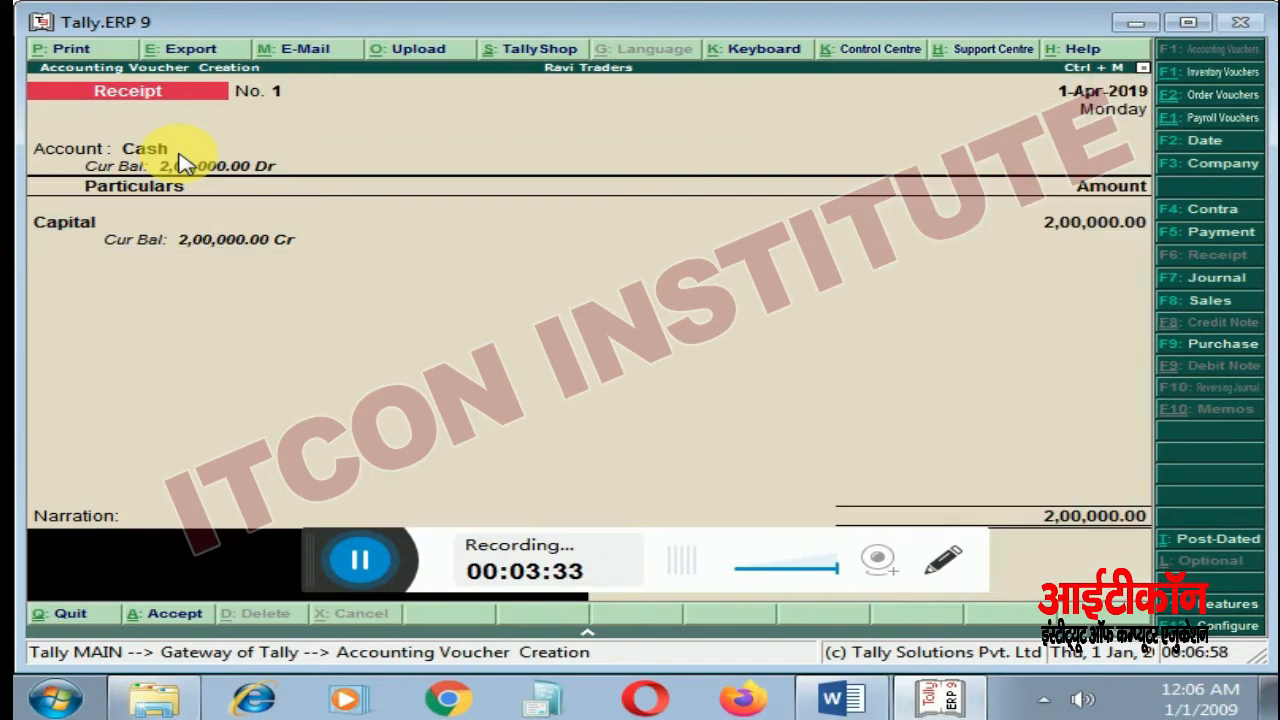
Step: Enter a narration beginning "Being business started with", accept the Receipt voucher, and return to the Gateway of Tally
{"action": "type", "text": "V"}
{"action": "key", "text": "BackSpace"}
{"action": "type", "text": "Bein"}
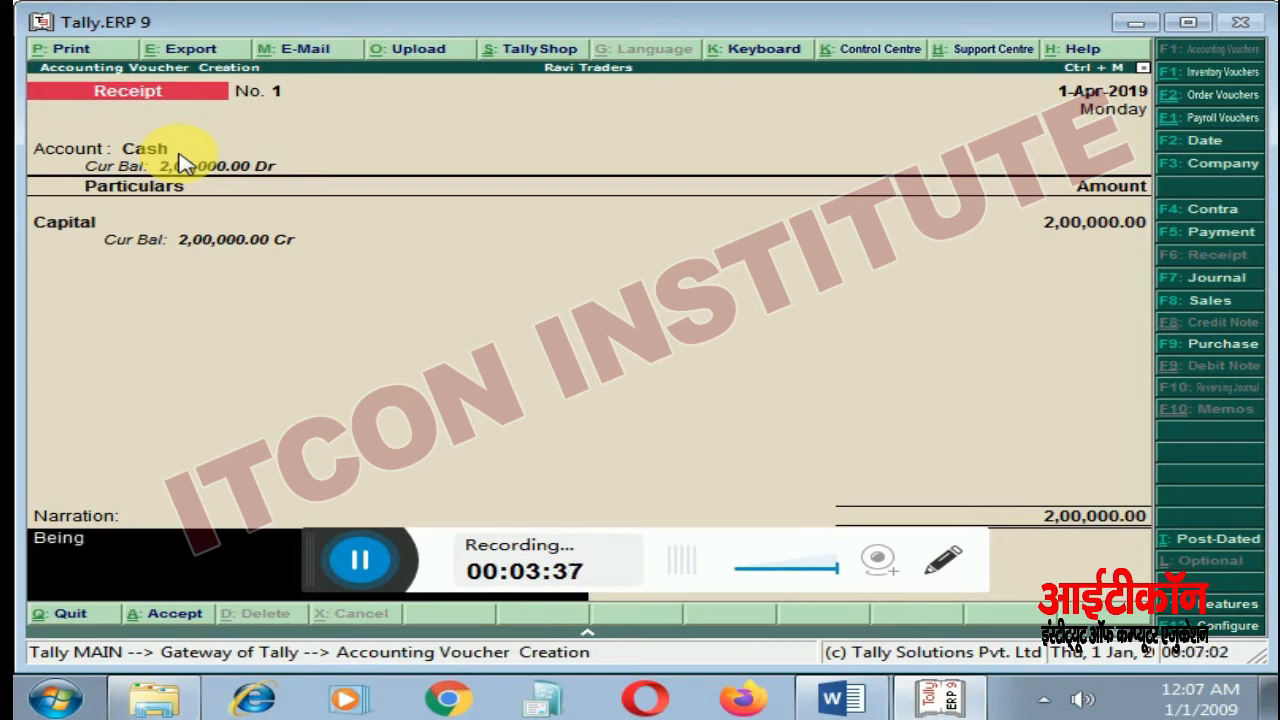
{"action": "type", "text": "g business"}
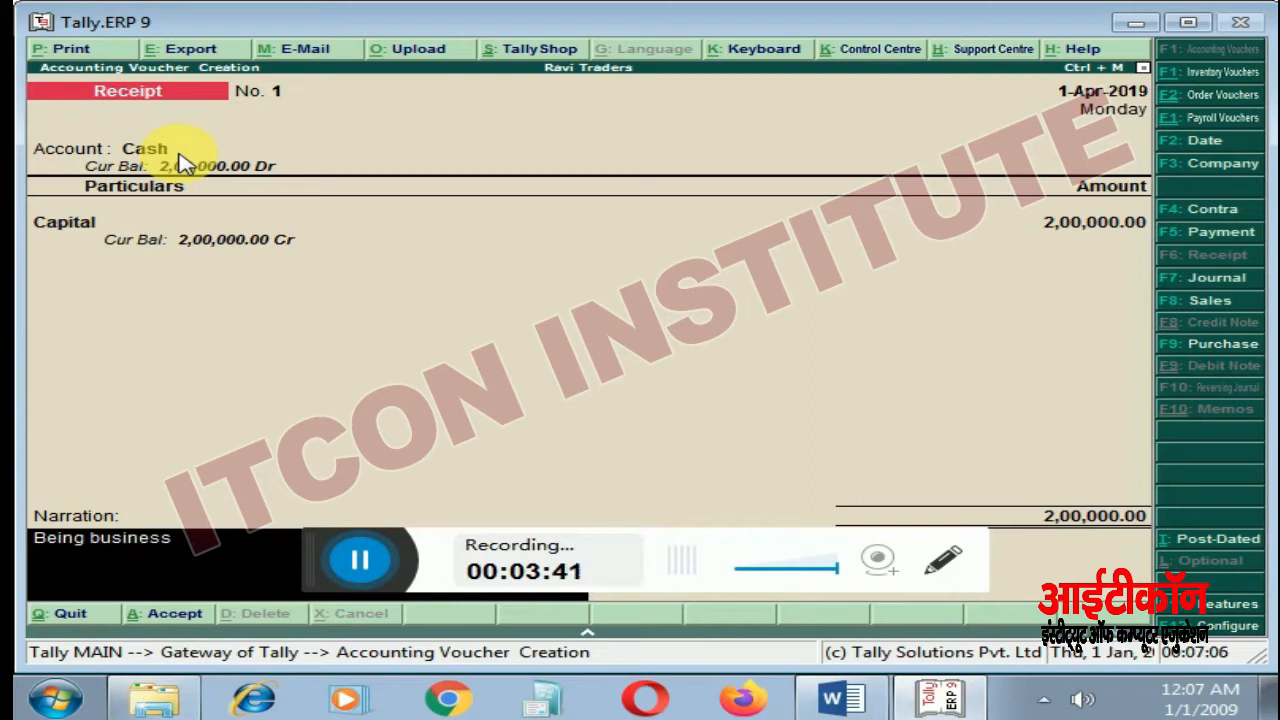
{"action": "type", "text": " started iwt"}
{"action": "key", "text": "BackSpace"}
{"action": "key", "text": "BackSpace"}
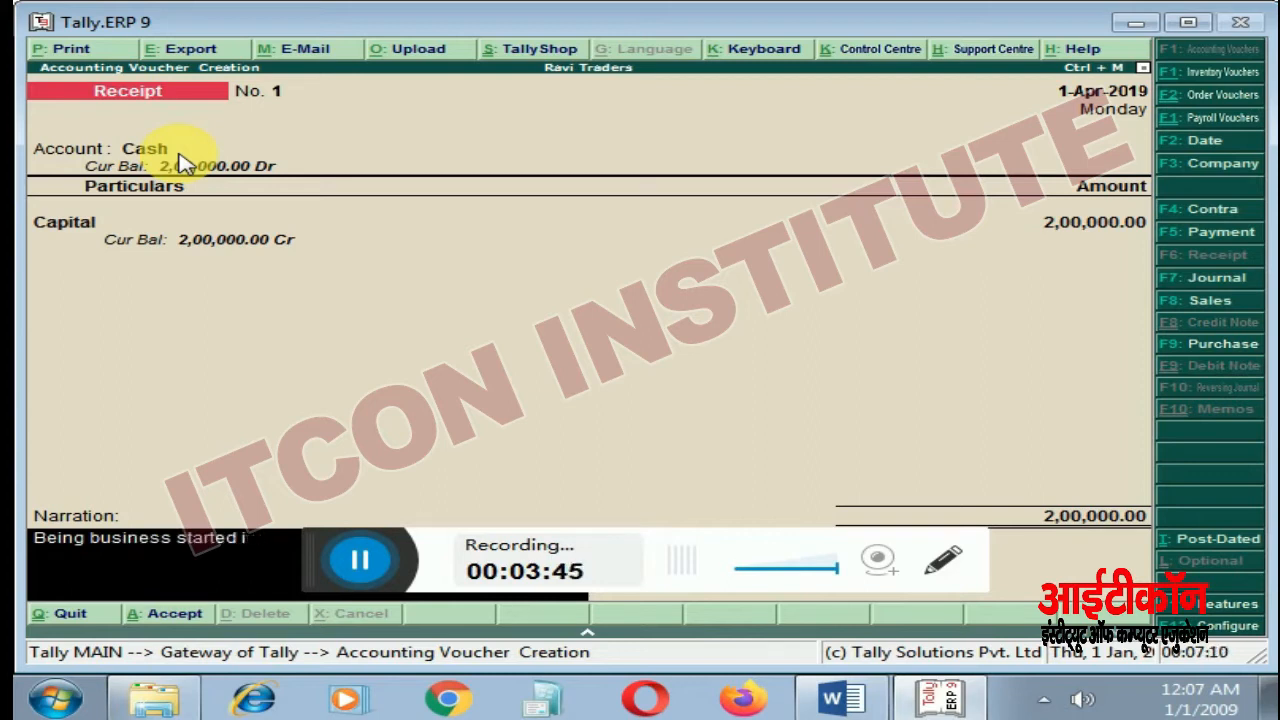
{"action": "type", "text": "with ca"}
{"action": "key", "text": "Return"}
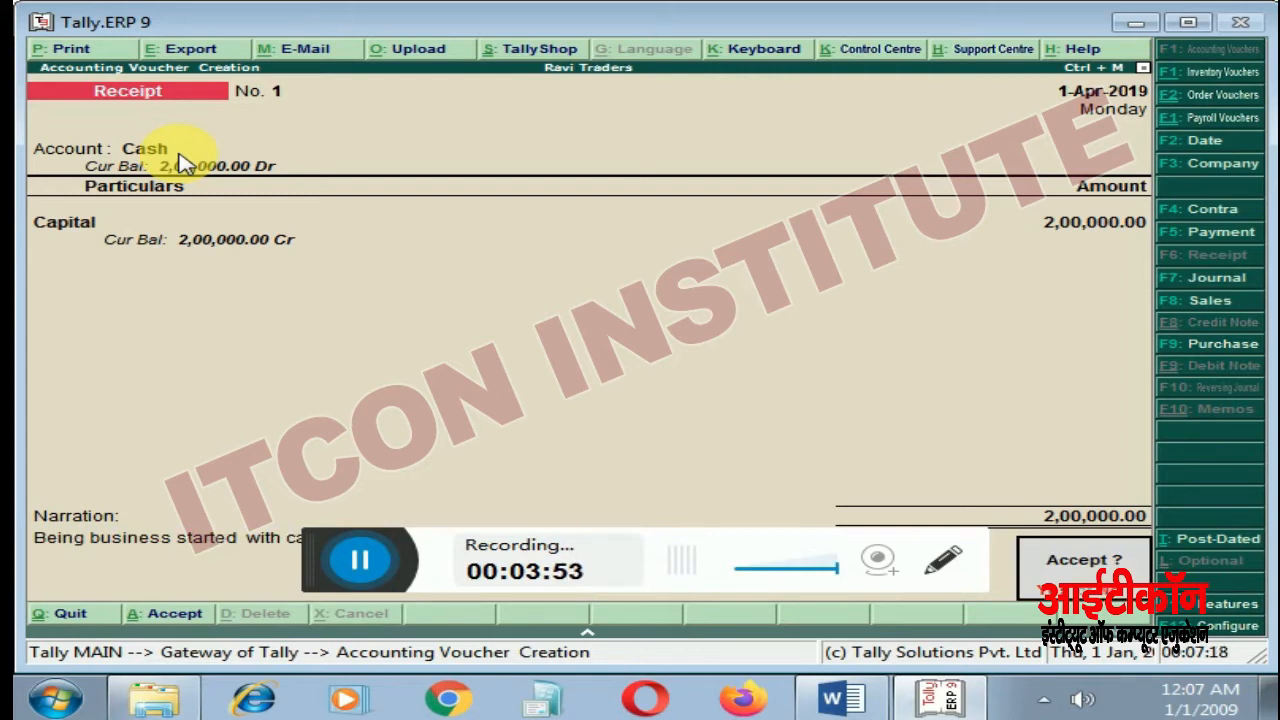
{"action": "key", "text": "Return"}
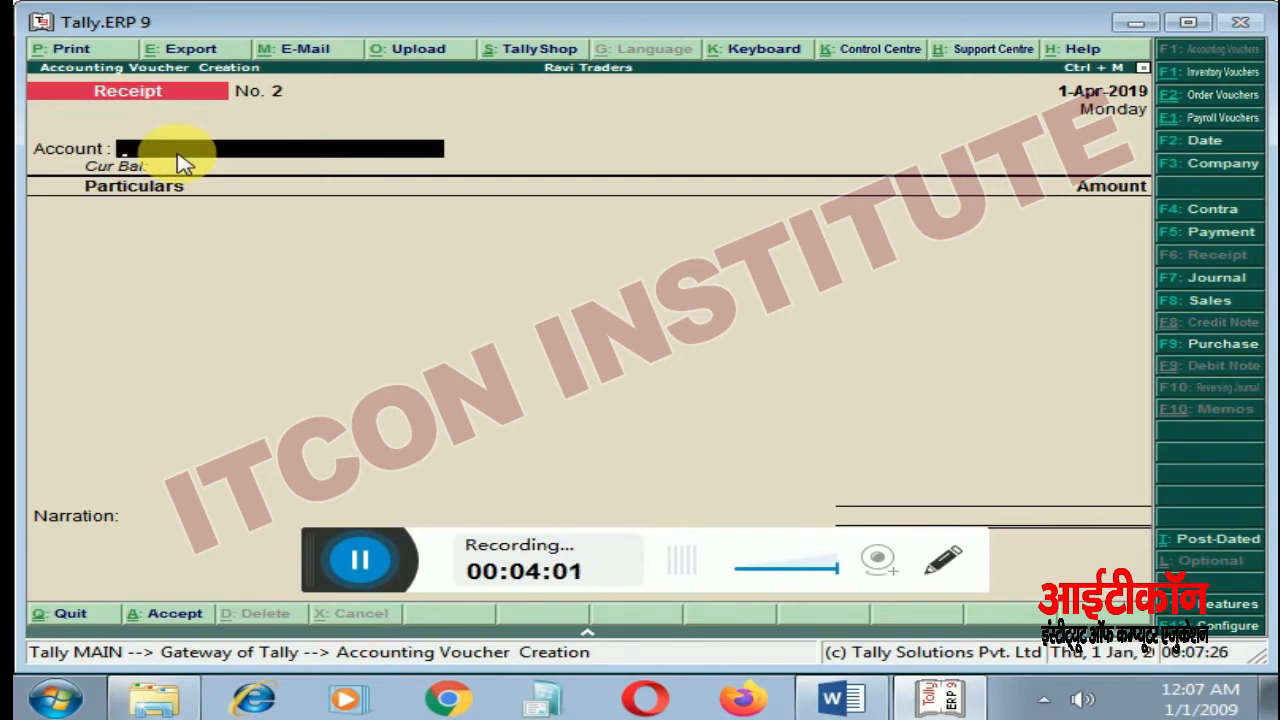
{"action": "key", "text": "Escape"}
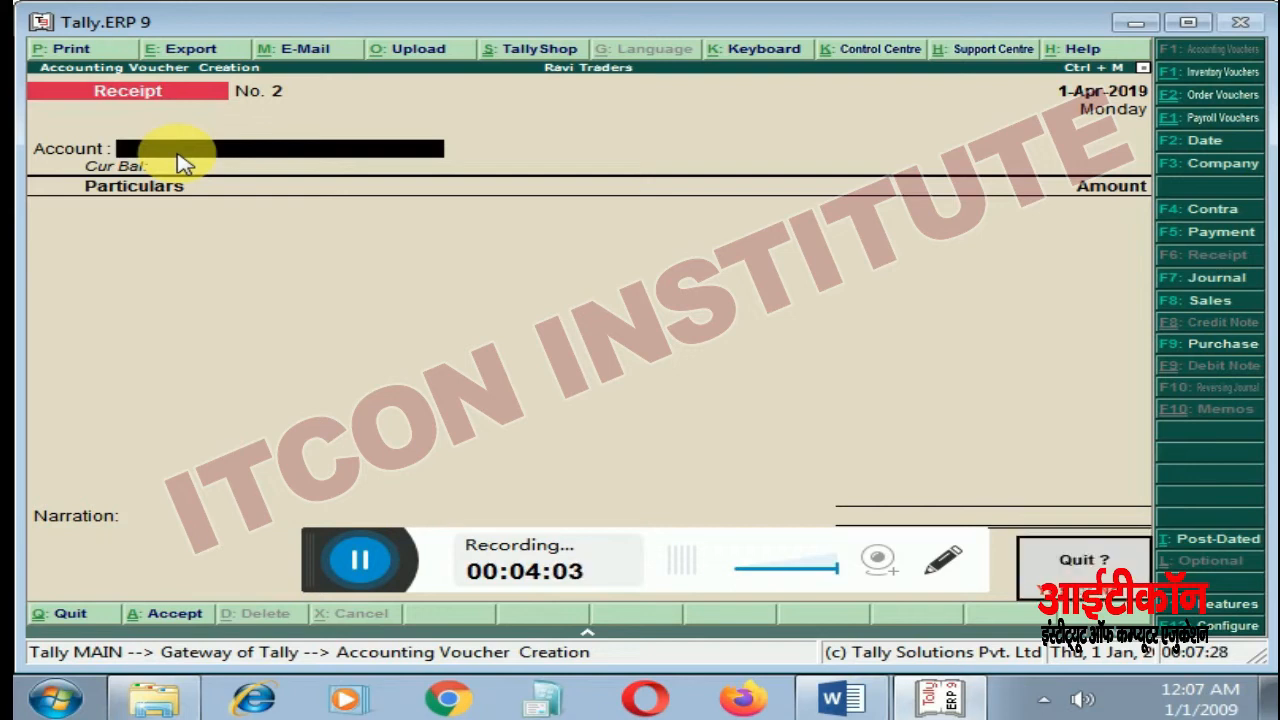
{"action": "key", "text": "Return"}
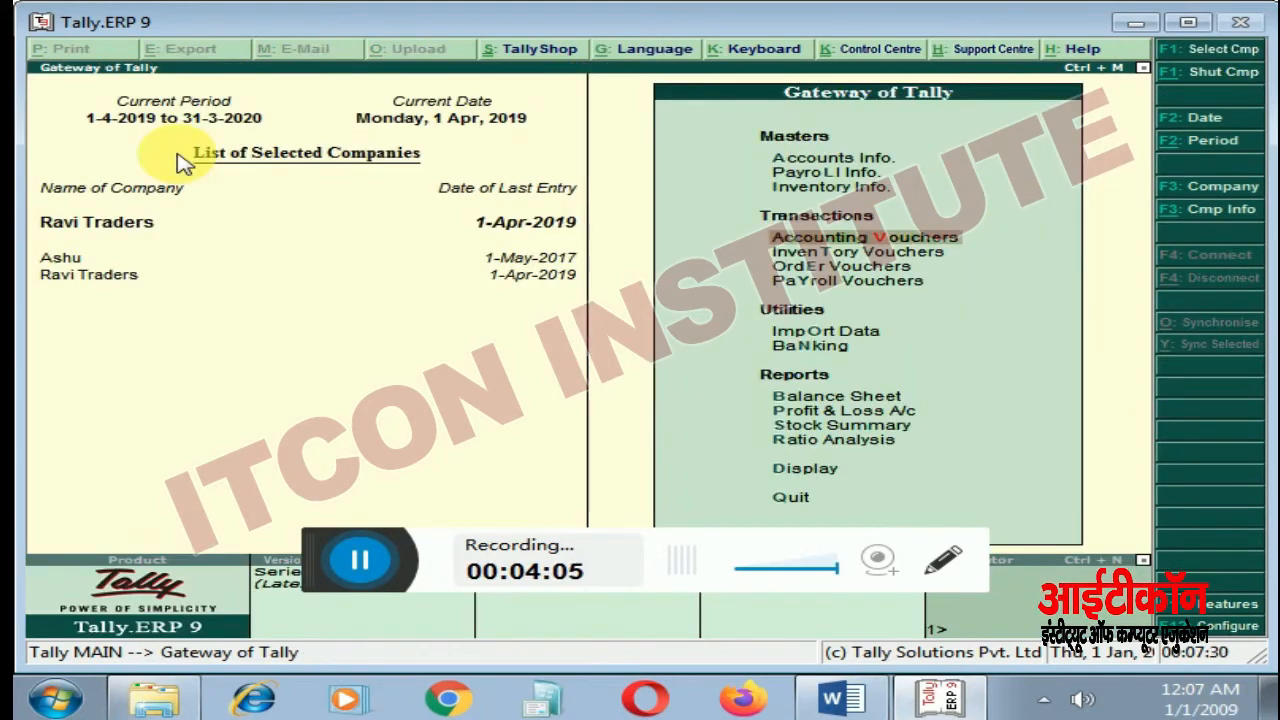
Step: View the Balance Sheet to check the capital account against current assets, and return to the Gateway of Tally
{"action": "key", "text": "Down"}
{"action": "key", "text": "Down"}
{"action": "key", "text": "Down"}
{"action": "key", "text": "Down"}
{"action": "key", "text": "Down"}
{"action": "key", "text": "Down"}
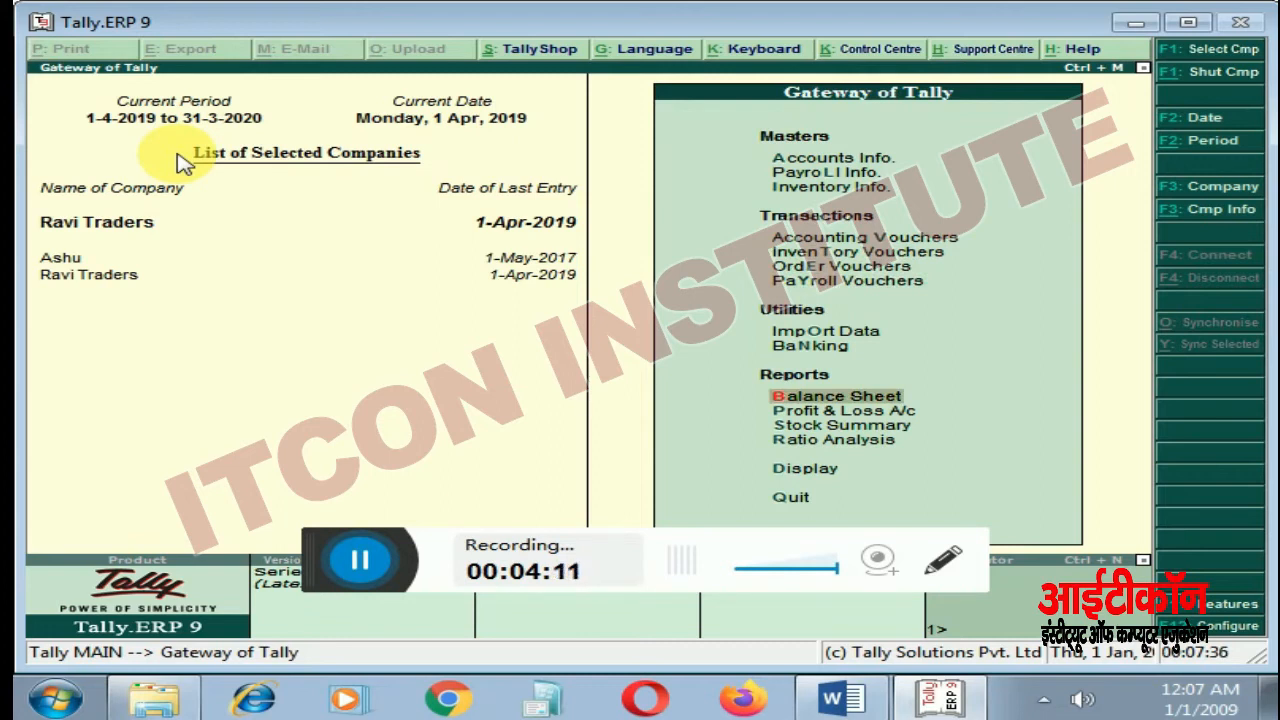
{"action": "key", "text": "Return"}
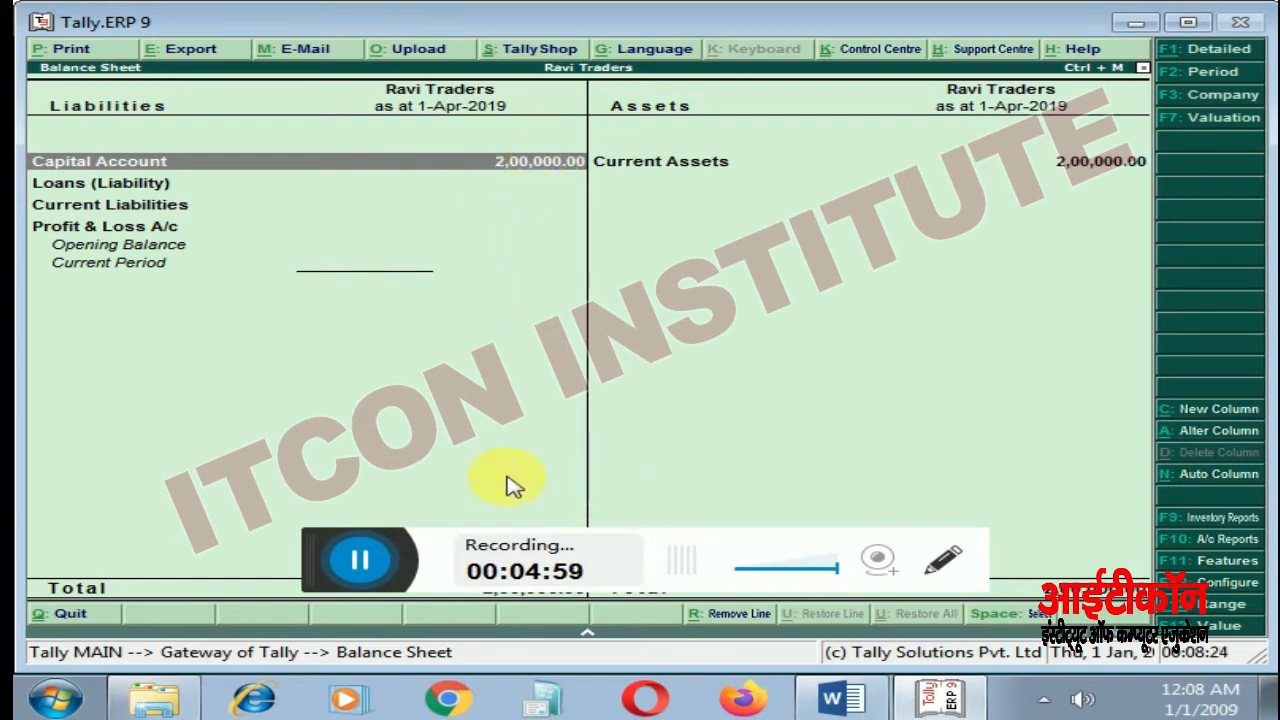
{"action": "key", "text": "Escape"}
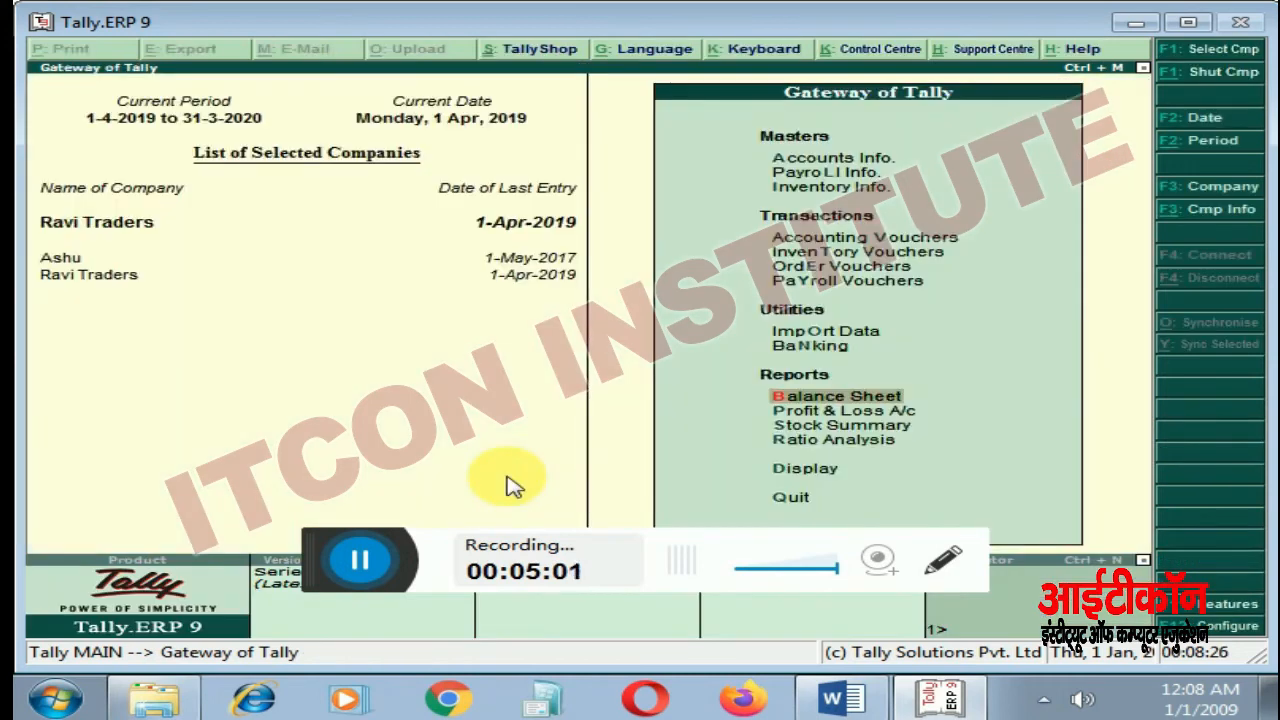
Step: Open the single ledger creation form for Ravi Traders from the accounts masters
{"action": "key", "text": "Up"}
{"action": "key", "text": "Up"}
{"action": "key", "text": "Up"}
{"action": "key", "text": "Up"}
{"action": "key", "text": "Up"}
{"action": "key", "text": "Up"}
{"action": "key", "text": "Up"}
{"action": "key", "text": "Up"}
{"action": "key", "text": "Up"}
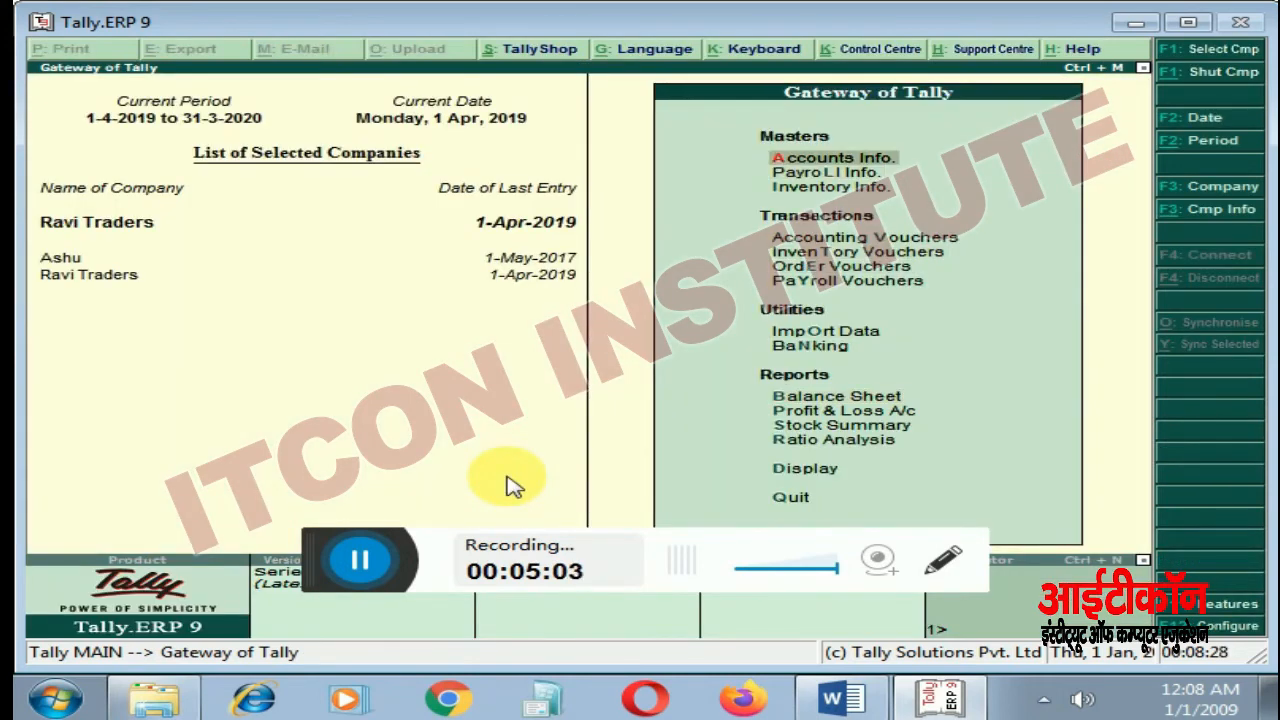
{"action": "key", "text": "Return"}
{"action": "key", "text": "Down"}
{"action": "key", "text": "Return"}
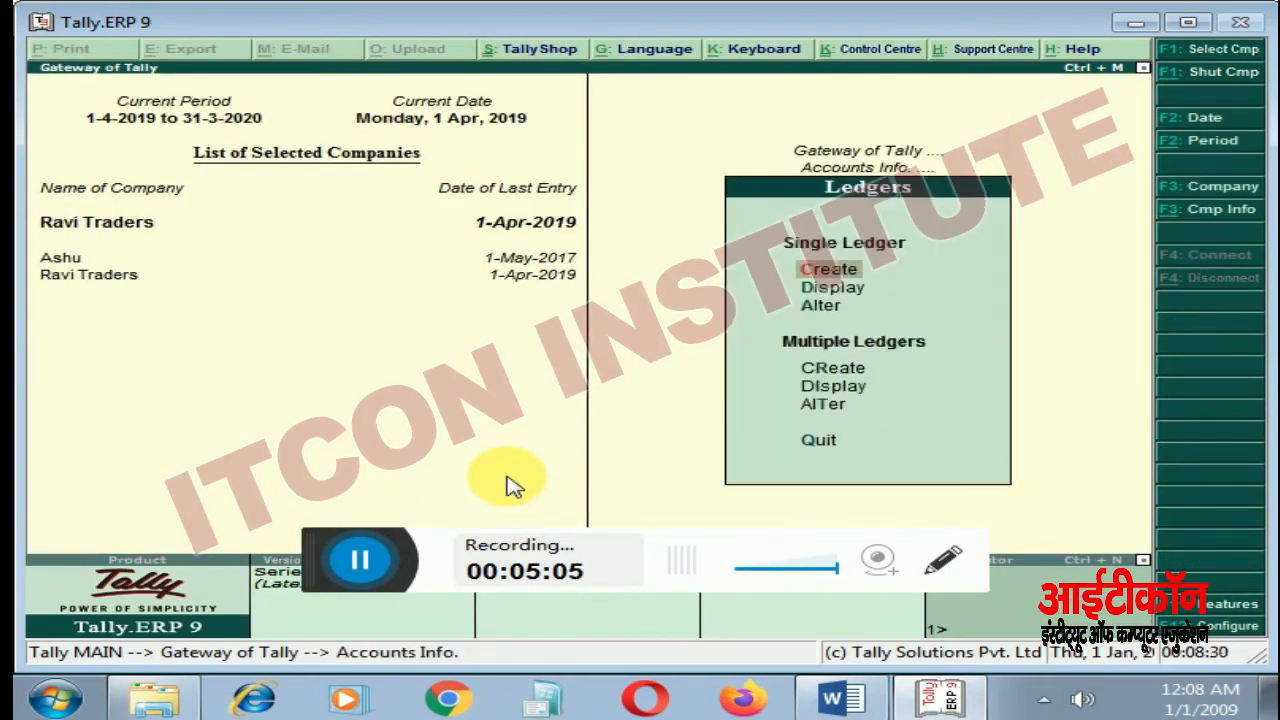
{"action": "key", "text": "Return"}
Step: Name the new ledger Shop Rent and place it under the Indirect Expenses group
{"action": "type", "text": "Sh"}
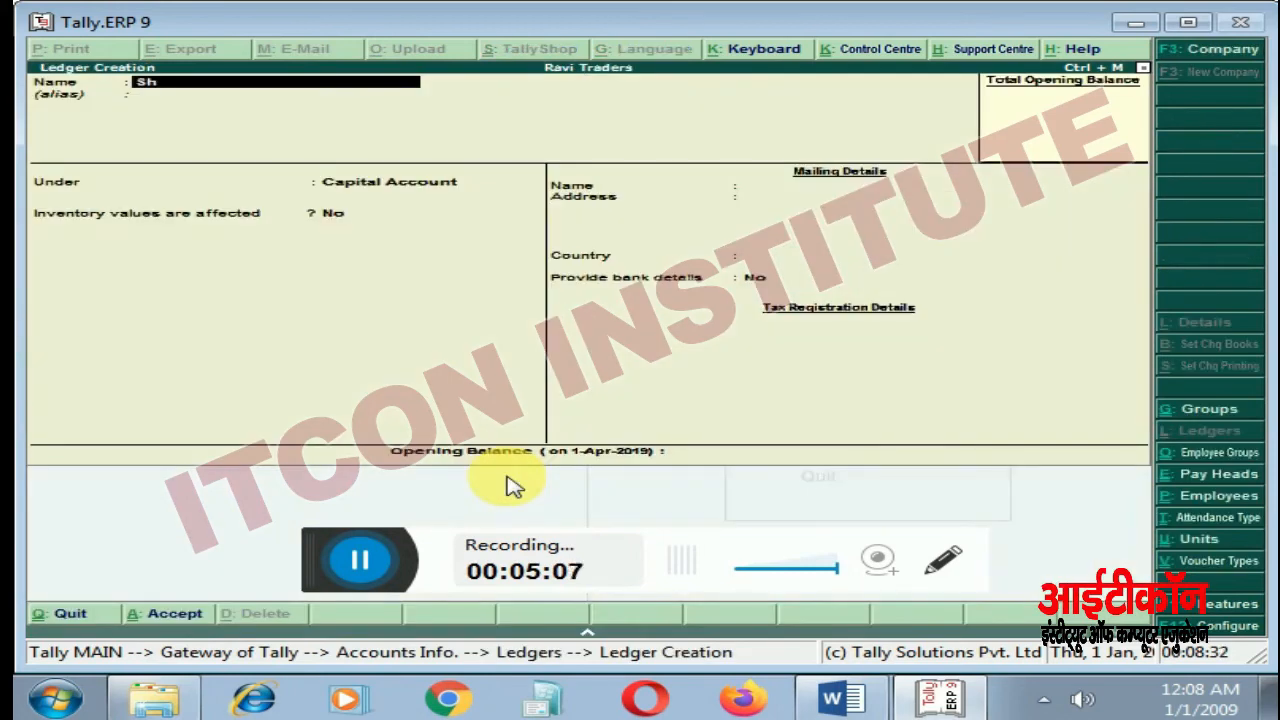
{"action": "type", "text": "op Rent"}
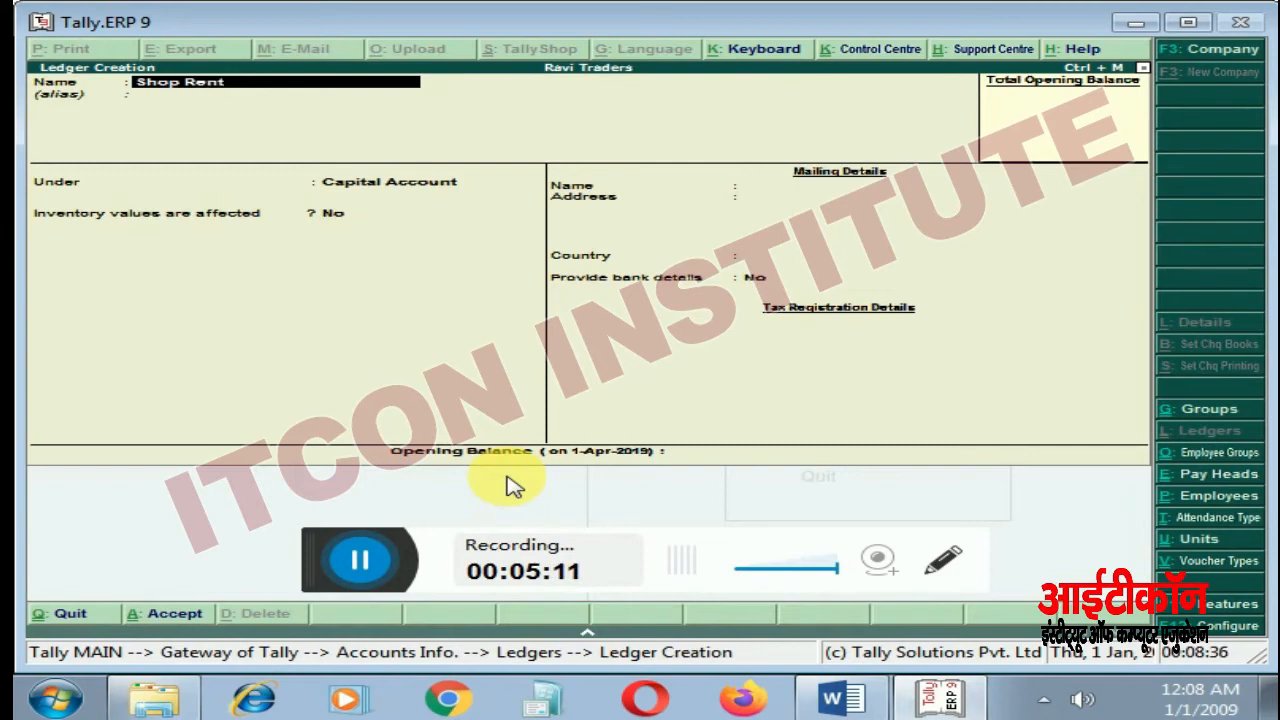
{"action": "key", "text": "Return"}
{"action": "key", "text": "Return"}
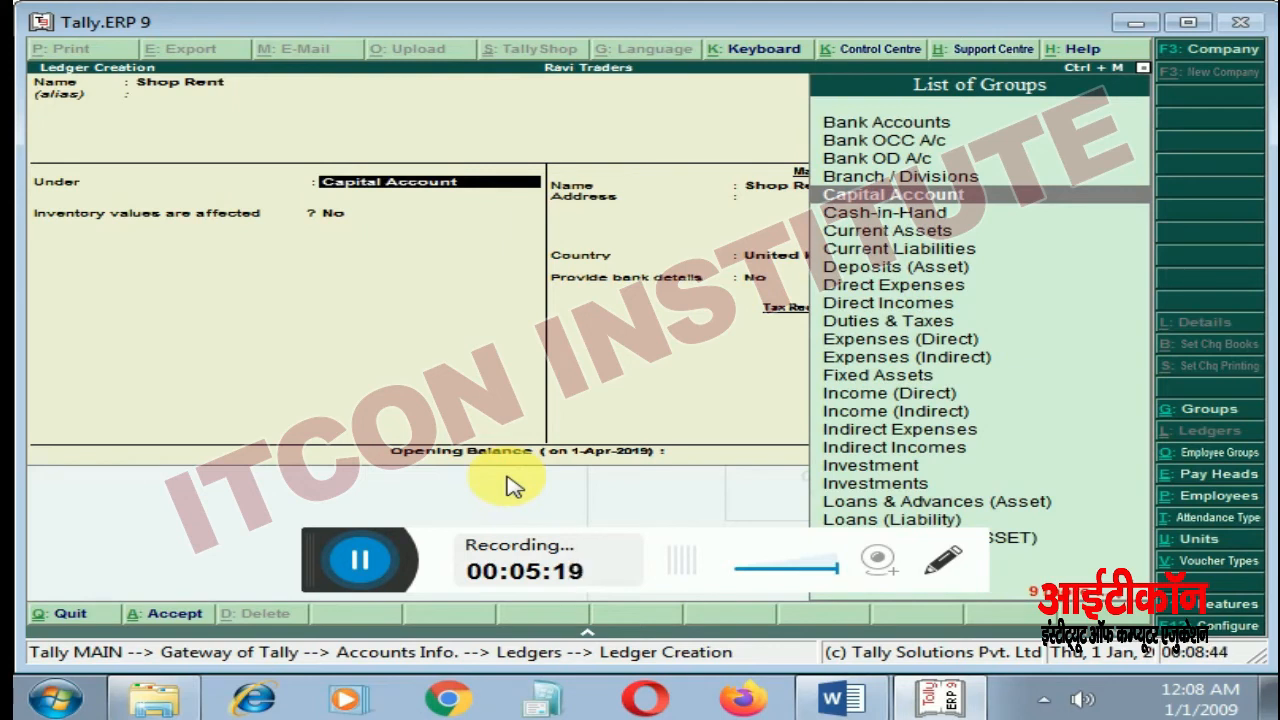
{"action": "type", "text": "Ind"}
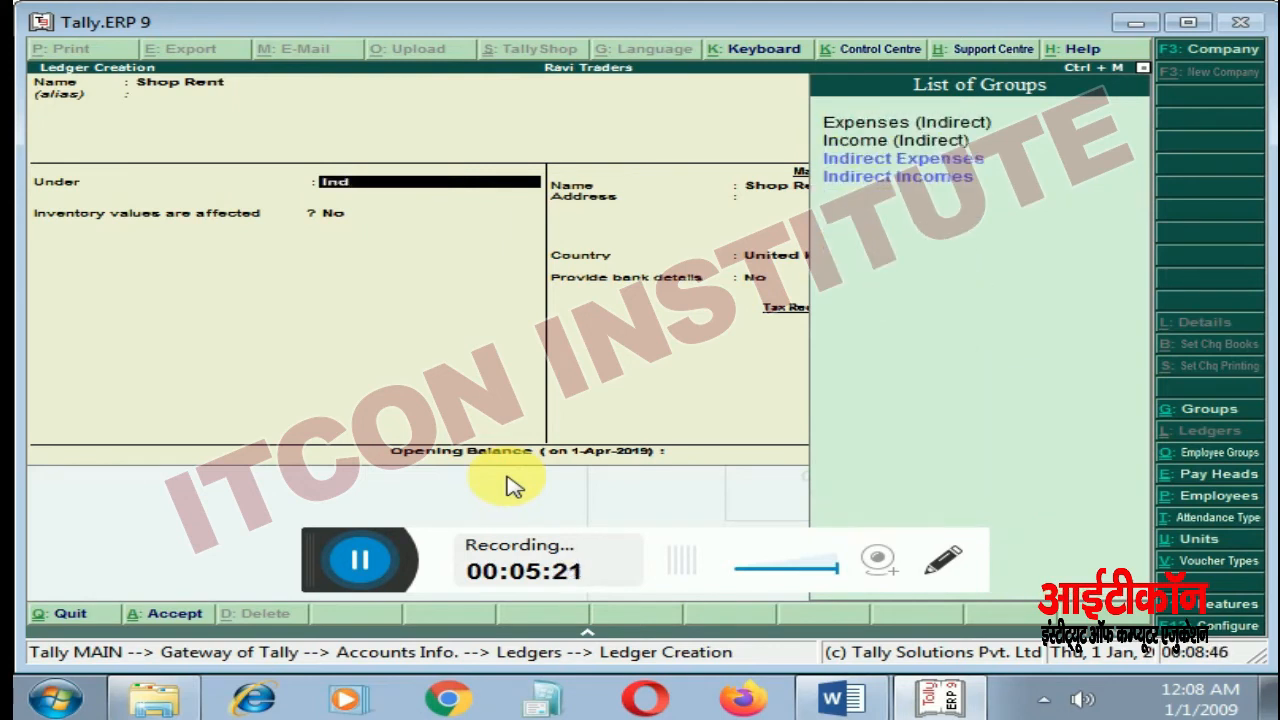
{"action": "key", "text": "Return"}
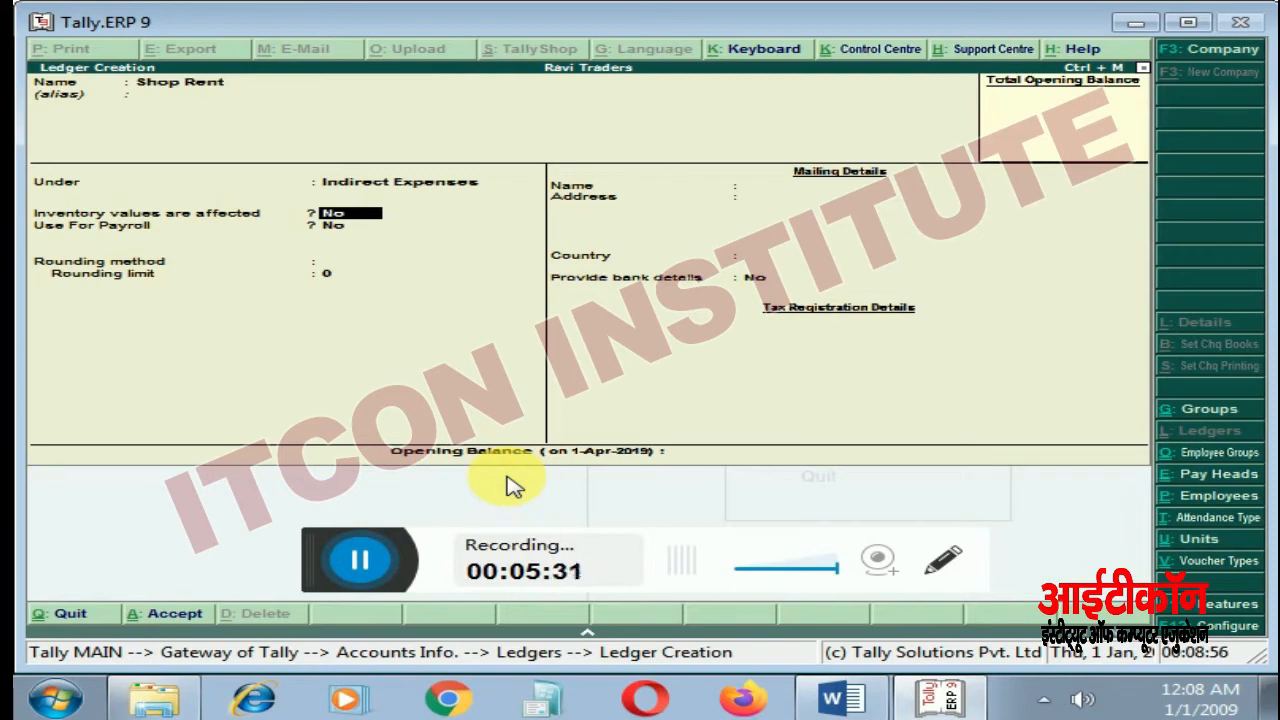
Step: Save the Shop Rent ledger with its default settings and no opening balance, and return to the Gateway of Tally
{"action": "key", "text": "Return"}
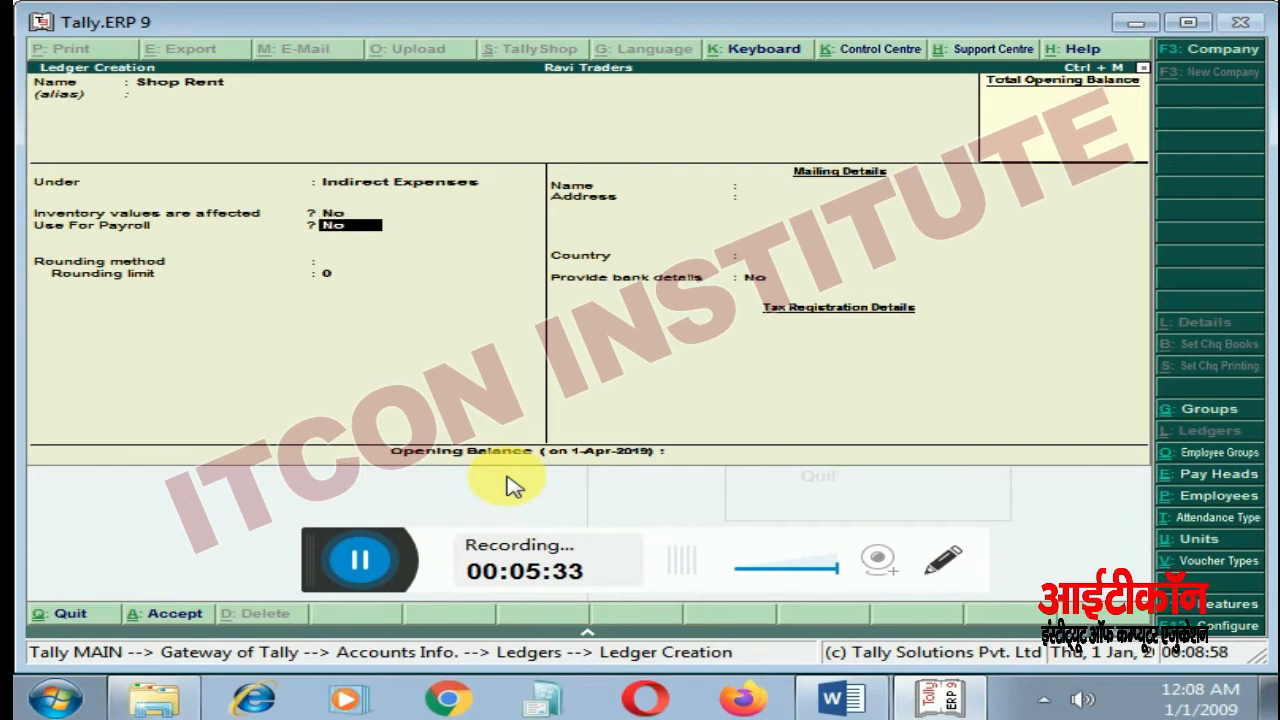
{"action": "key", "text": "Return"}
{"action": "key", "text": "Return"}
{"action": "key", "text": "Return"}
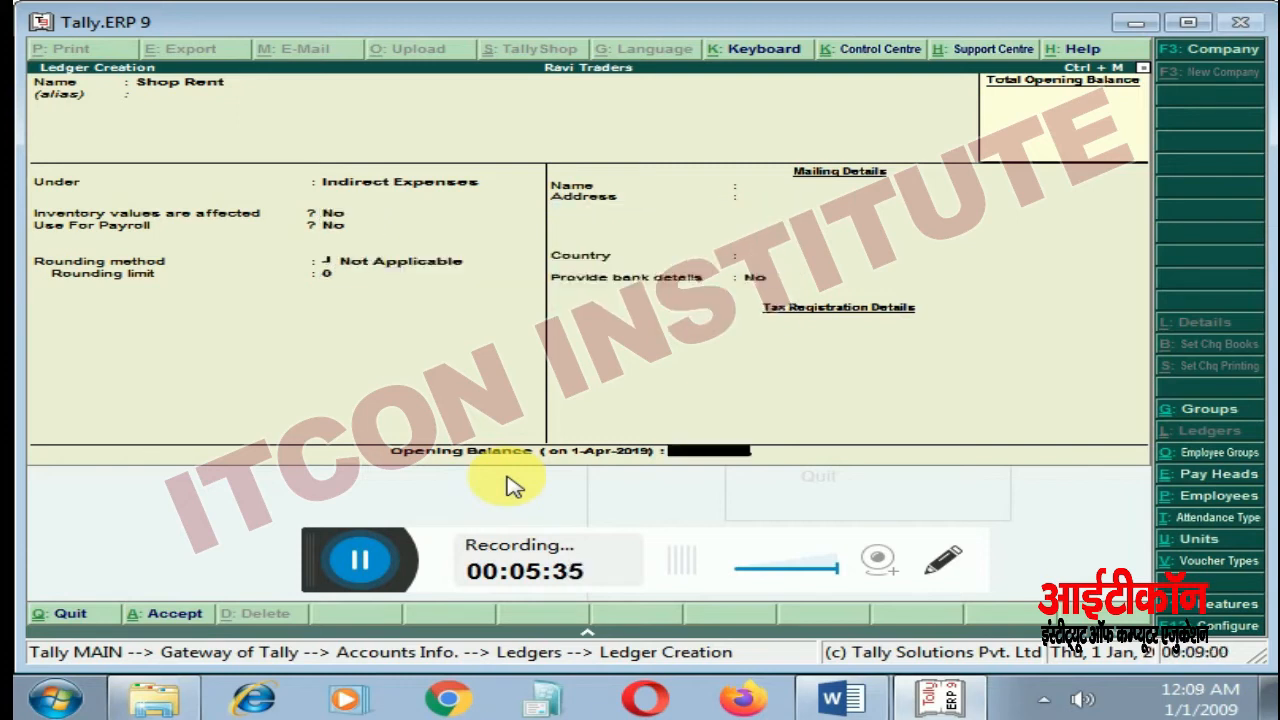
{"action": "key", "text": "Return"}
{"action": "key", "text": "Return"}
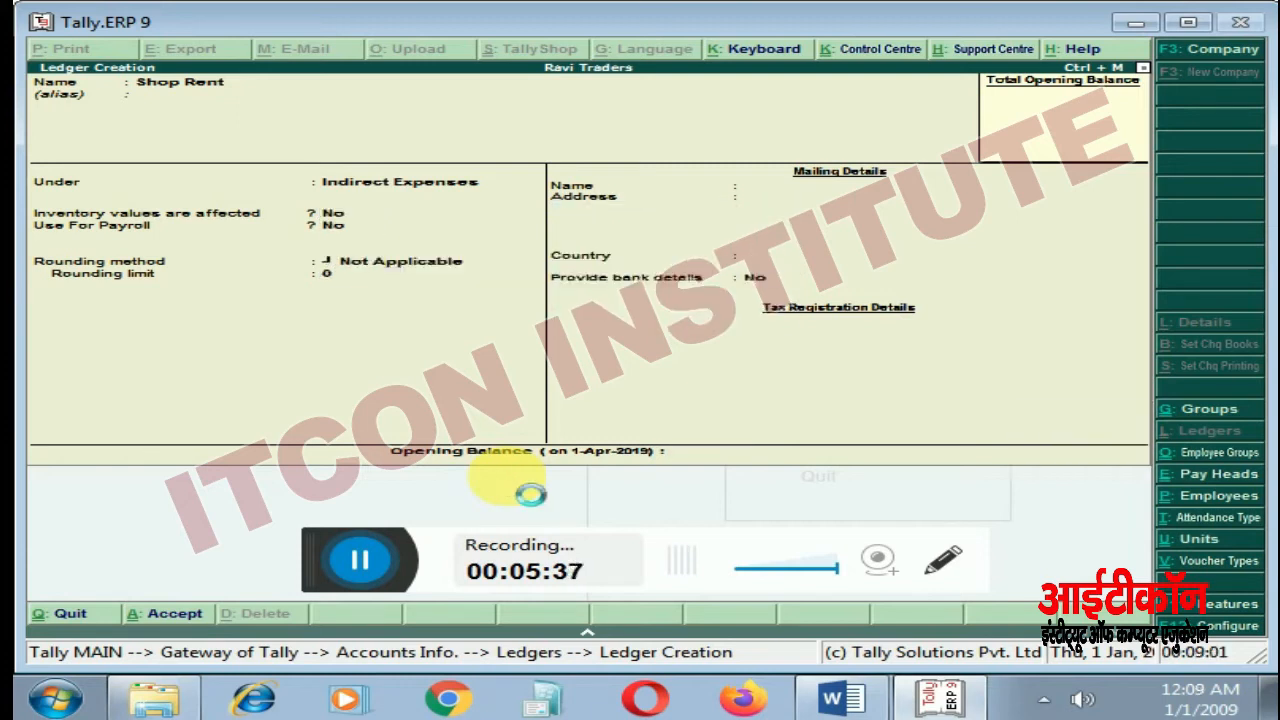
{"action": "key", "text": "Escape"}
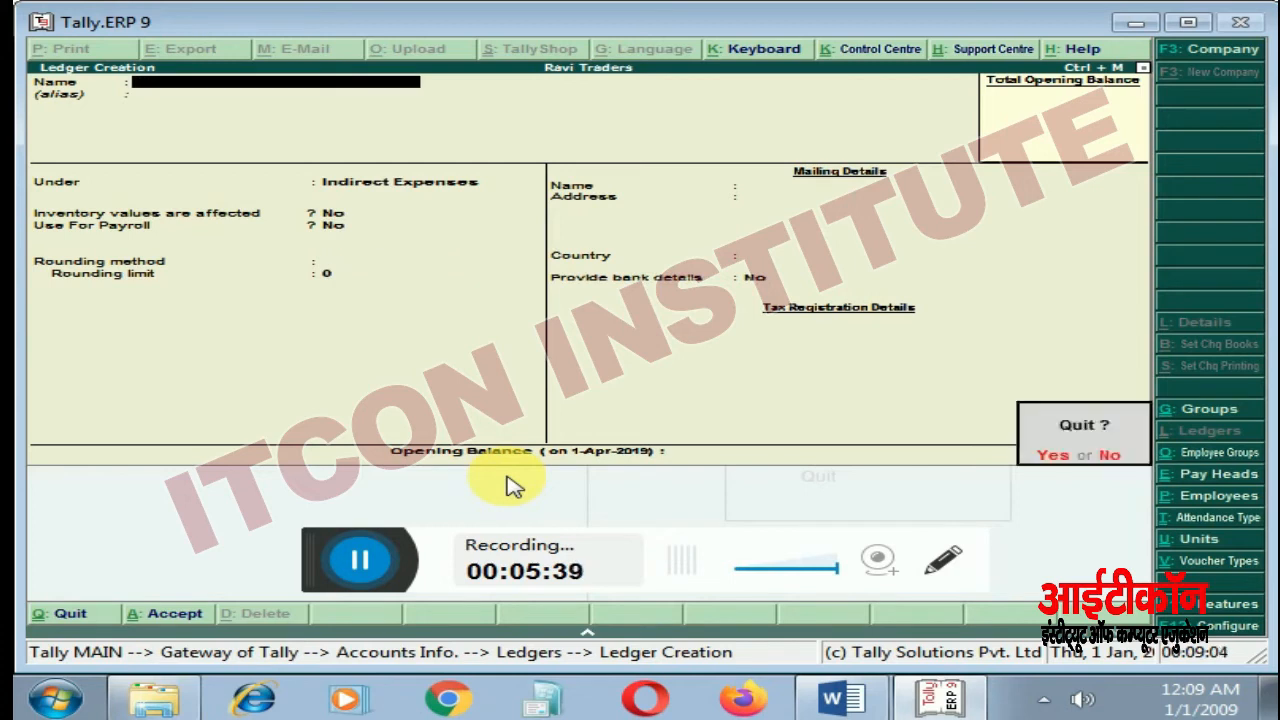
{"action": "key", "text": "Return"}
{"action": "key", "text": "Escape"}
{"action": "key", "text": "Escape"}
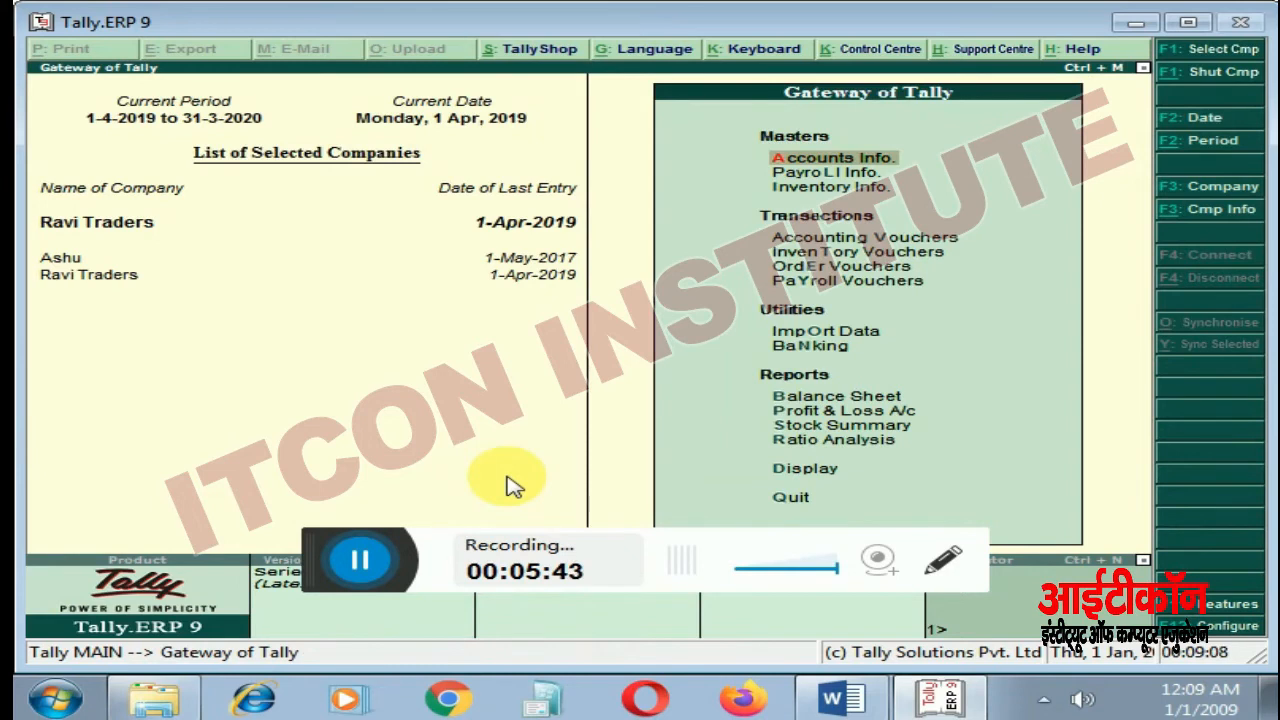
Step: Open accounting voucher creation and set the voucher type to Payment
{"action": "key", "text": "Down"}
{"action": "key", "text": "Down"}
{"action": "key", "text": "Down"}
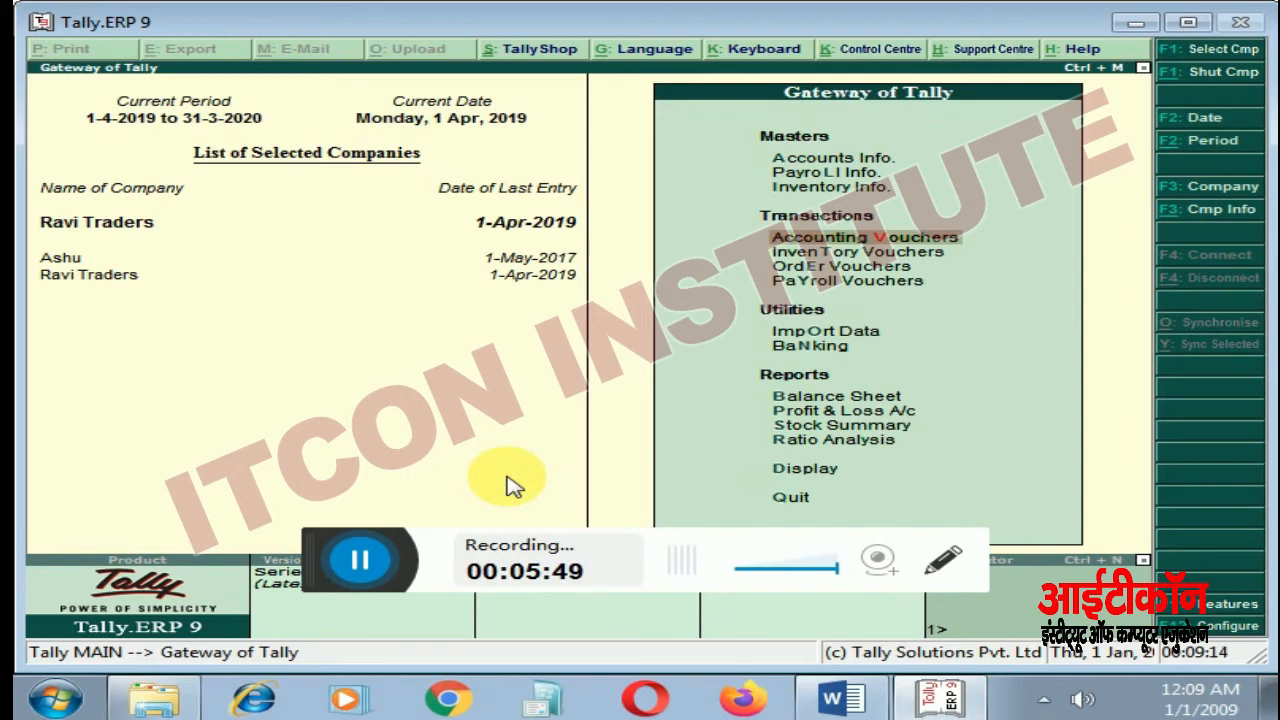
{"action": "key", "text": "Return"}
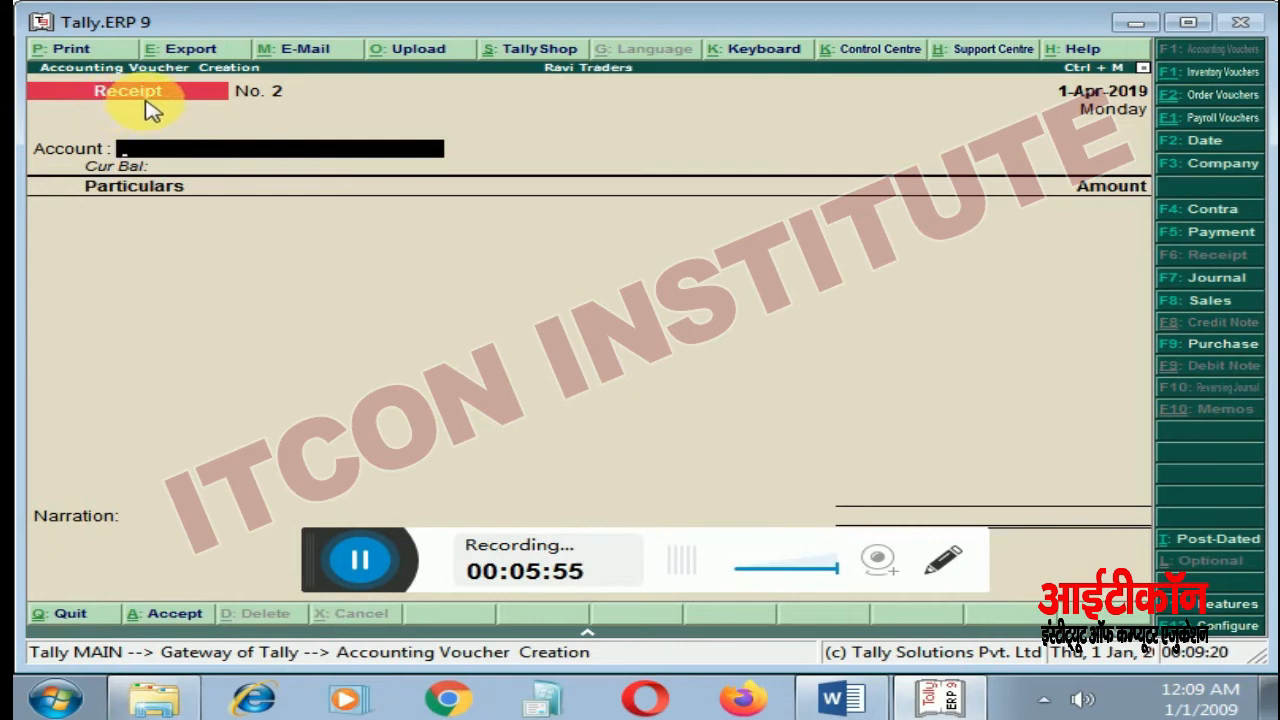
{"action": "key", "text": "F5"}
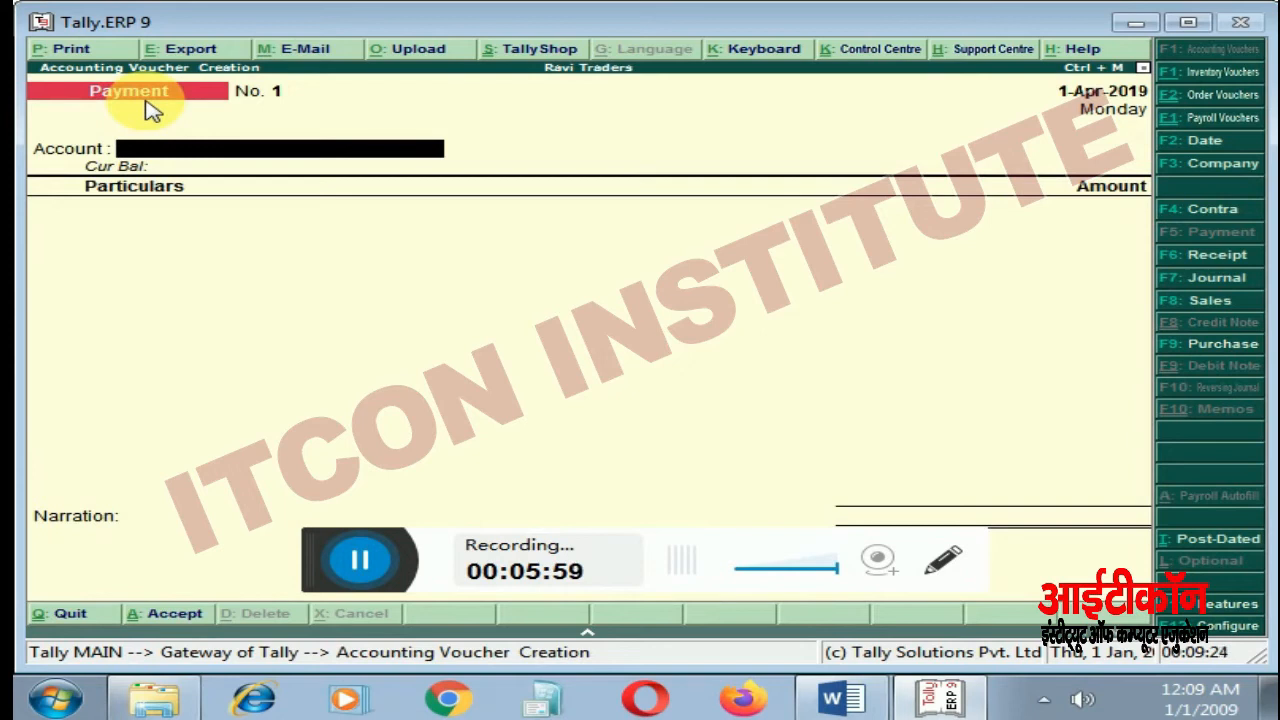
Step: Set the payment voucher's account to Cash and choose the Shop Rent ledger in the particulars
{"action": "type", "text": "C"}
{"action": "key", "text": "Return"}
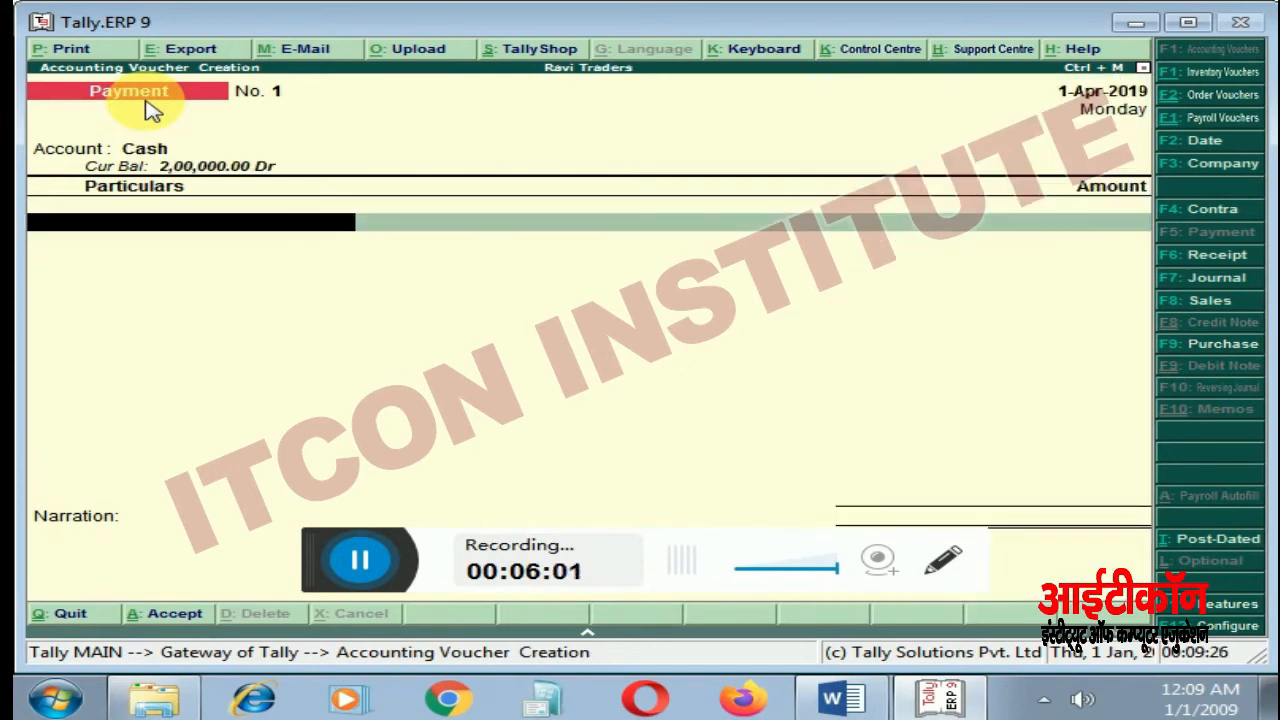
{"action": "key", "text": "Down"}
{"action": "key", "text": "Down"}
{"action": "key", "text": "Down"}
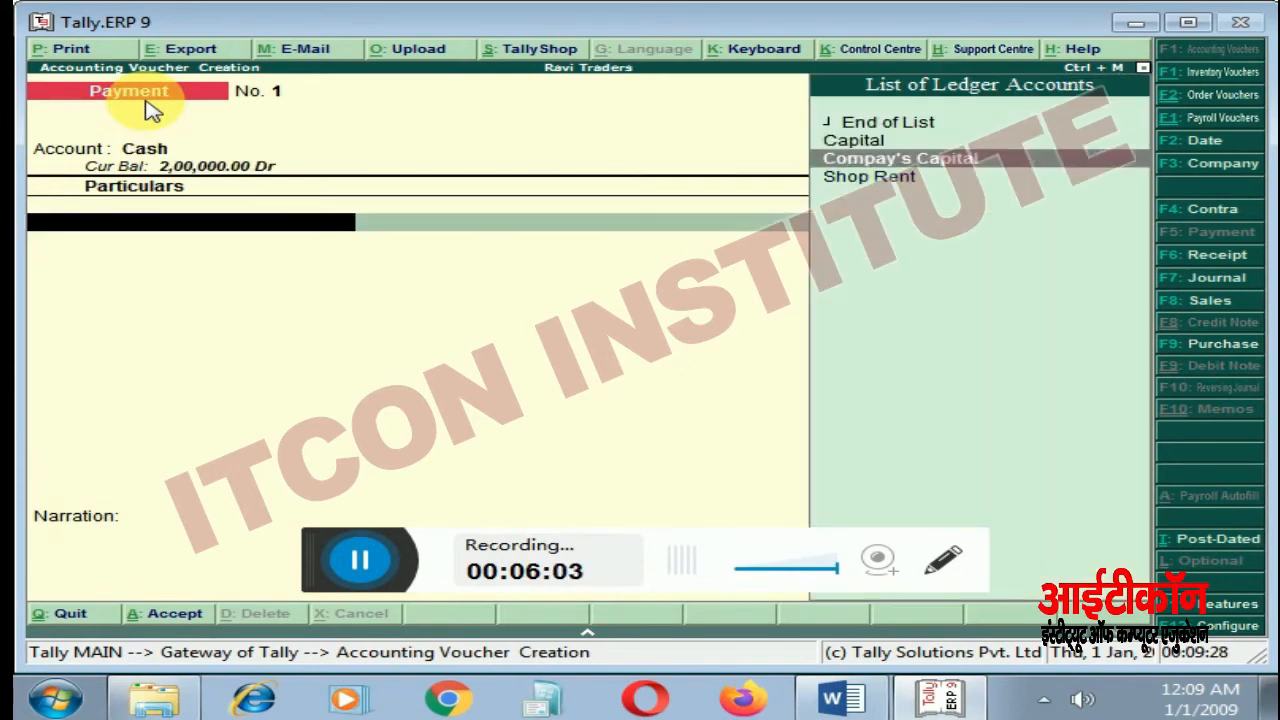
{"action": "key", "text": "Return"}
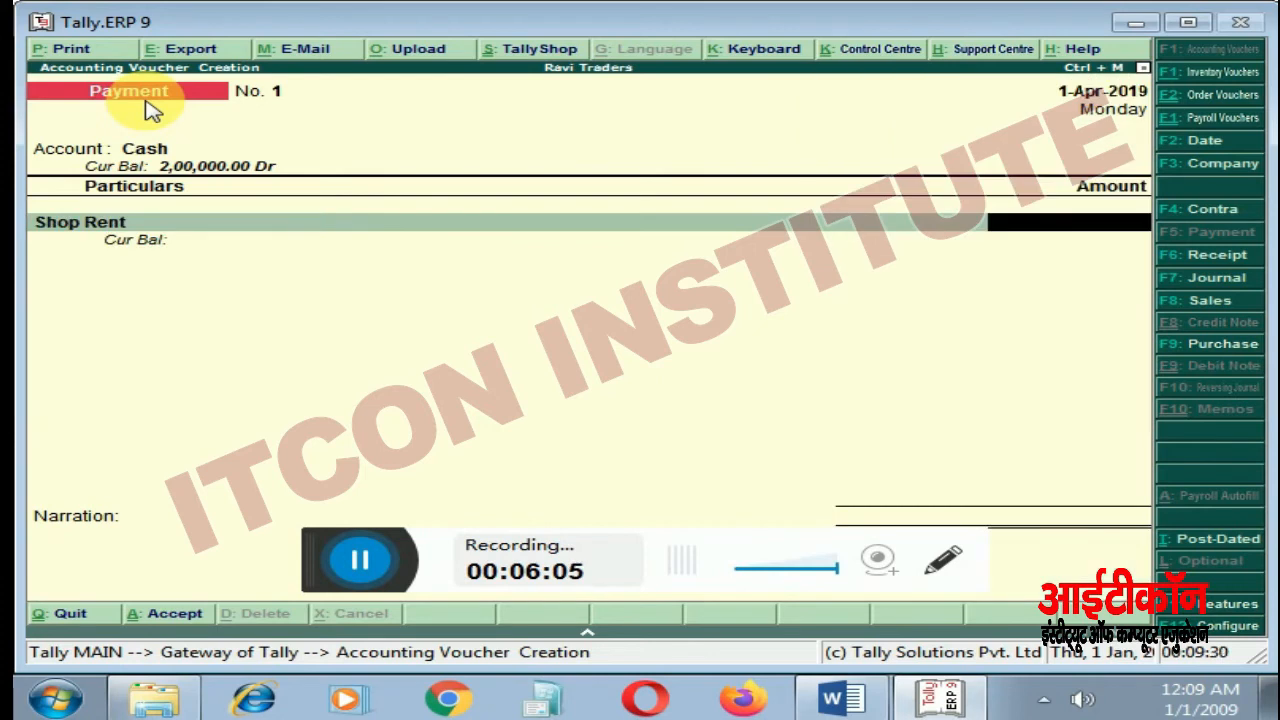
Step: Enter 5000 for Shop Rent, accept the Payment voucher without a narration, and return to the Gateway of Tally
{"action": "type", "text": "5000"}
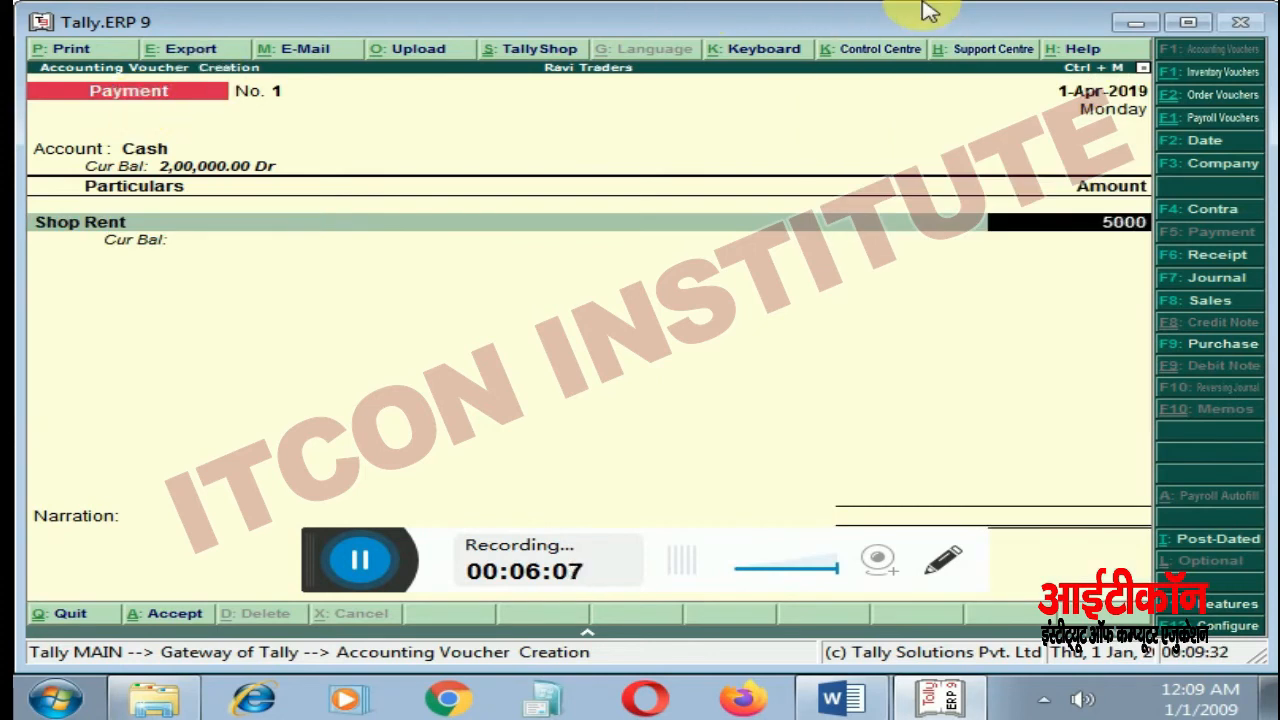
{"action": "key", "text": "Return"}
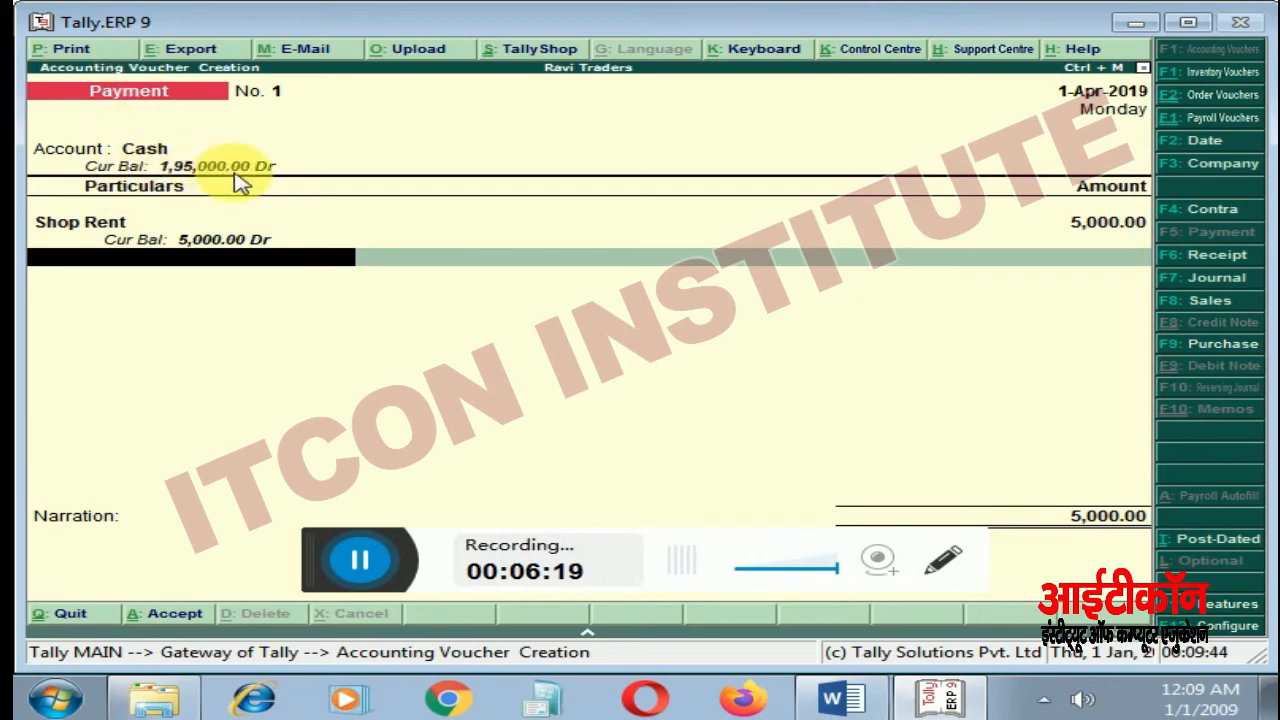
{"action": "key", "text": "Return"}
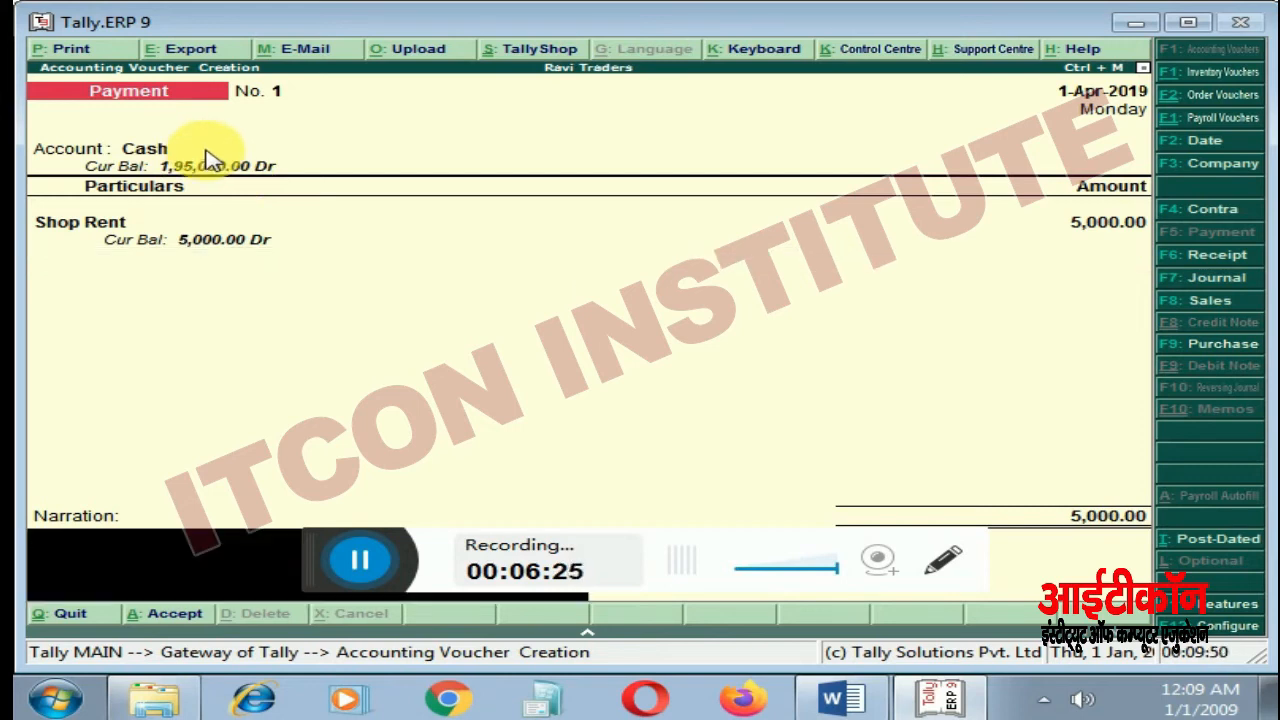
{"action": "key", "text": "Return"}
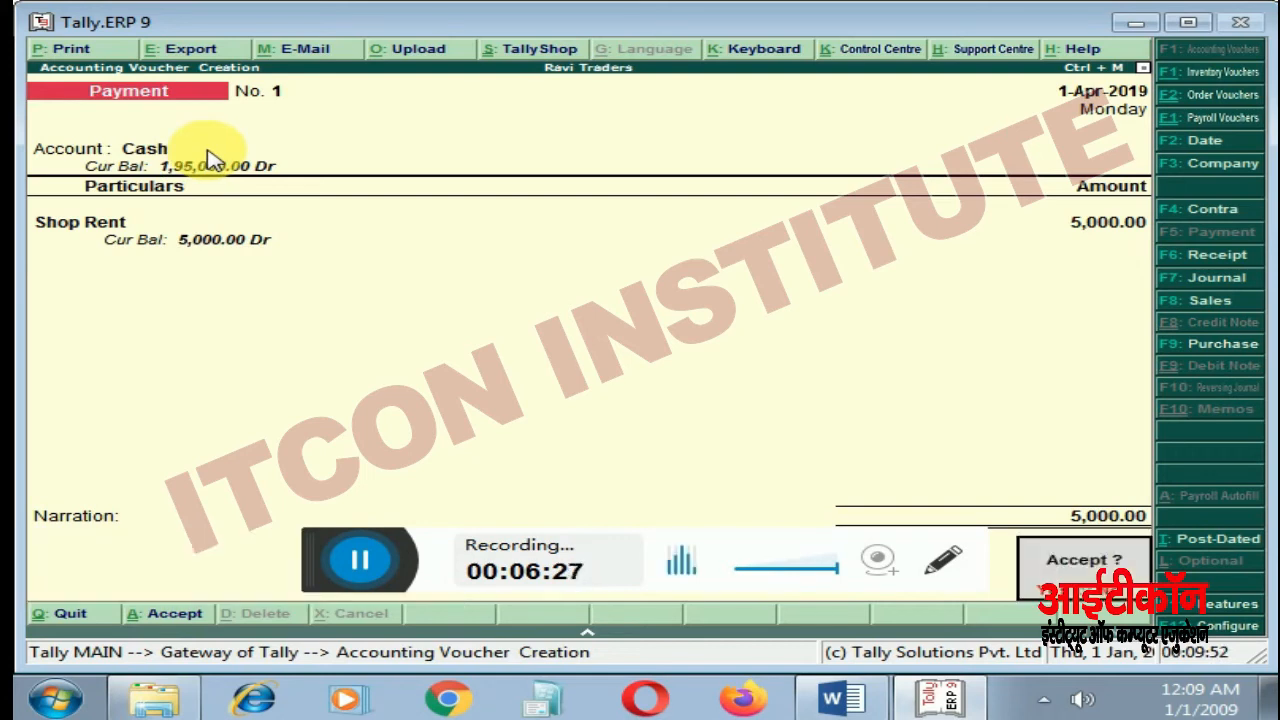
{"action": "key", "text": "Return"}
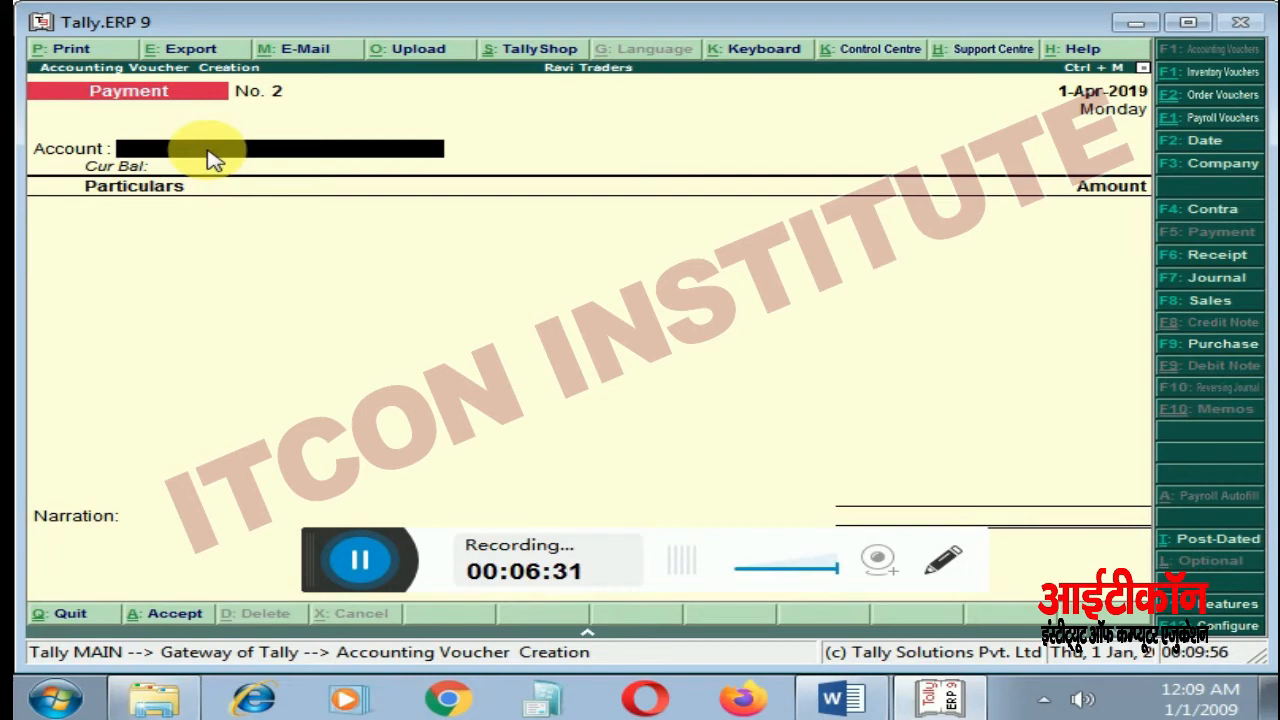
{"action": "key", "text": "Escape"}
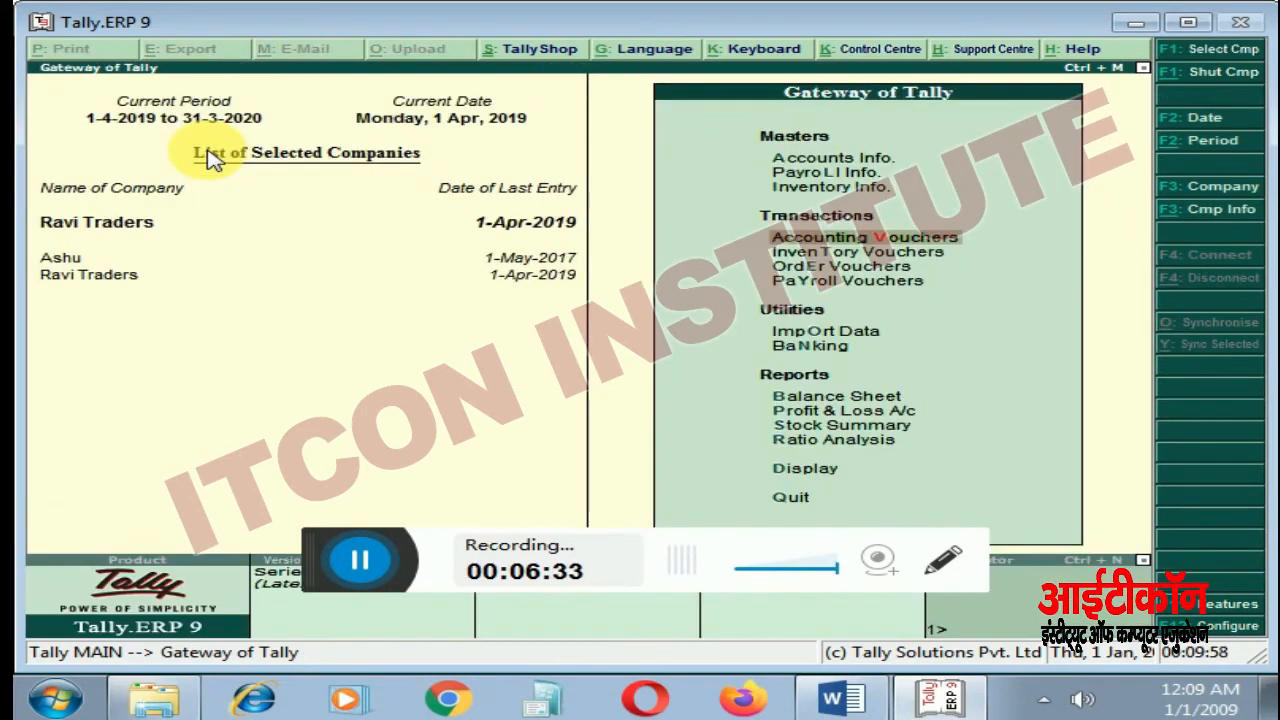
Step: Open the Balance Sheet to review the capital, current assets and profit and loss figures, and return to the Gateway of Tally
{"action": "key", "text": "Down"}
{"action": "key", "text": "Down"}
{"action": "key", "text": "Down"}
{"action": "key", "text": "Down"}
{"action": "key", "text": "Down"}
{"action": "key", "text": "Down"}
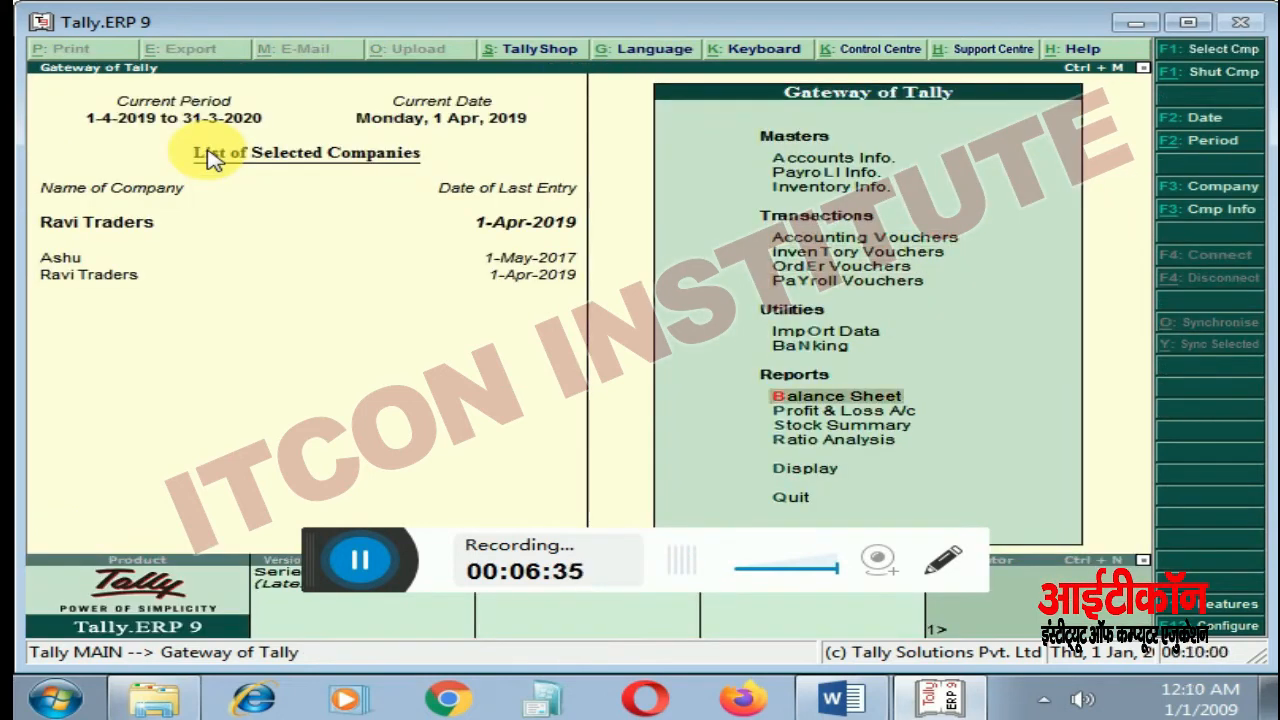
{"action": "key", "text": "Return"}
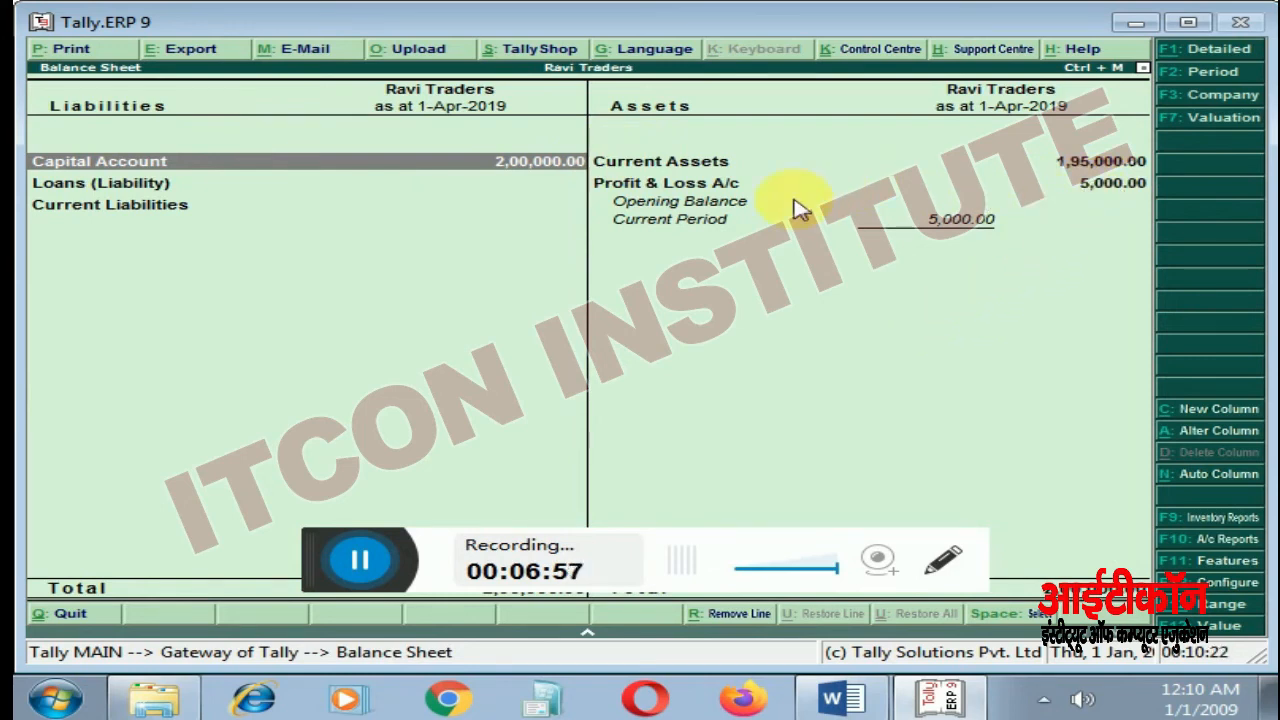
{"action": "key", "text": "Escape"}
Step: View the Profit & Loss A/c with its Indirect Expenses group summary, and return to the Gateway of Tally
{"action": "key", "text": "Down"}
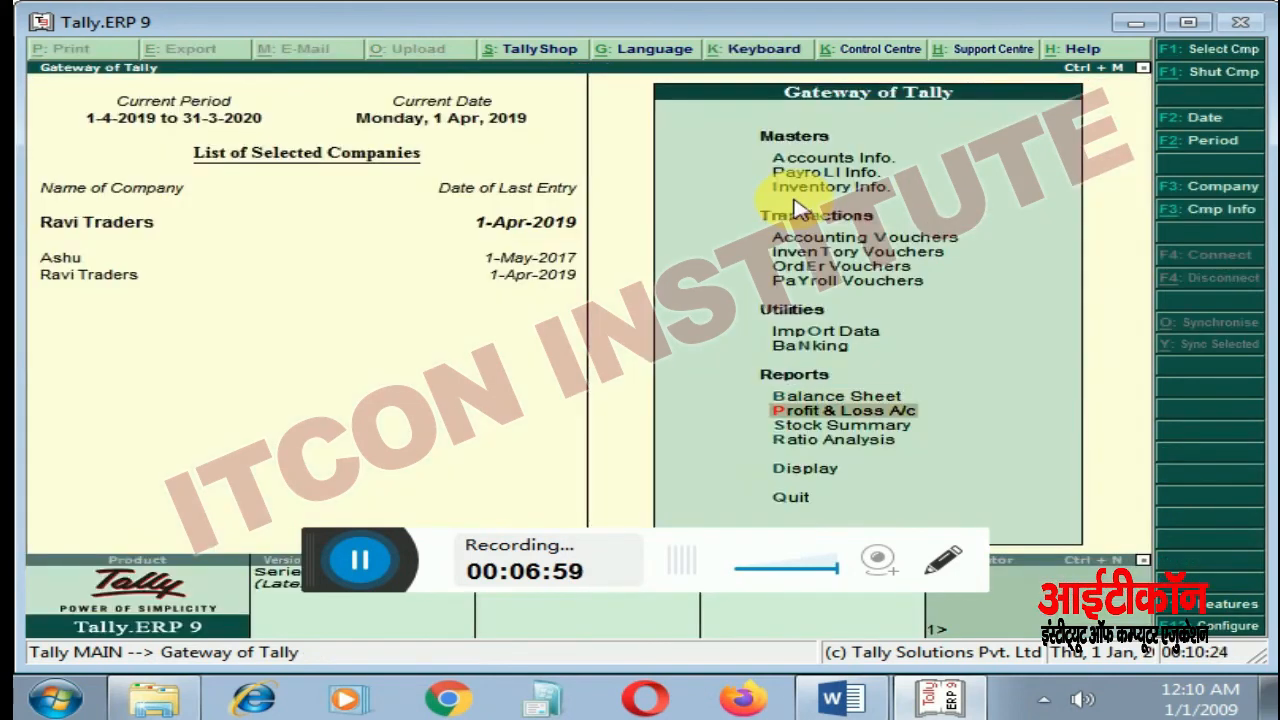
{"action": "key", "text": "Return"}
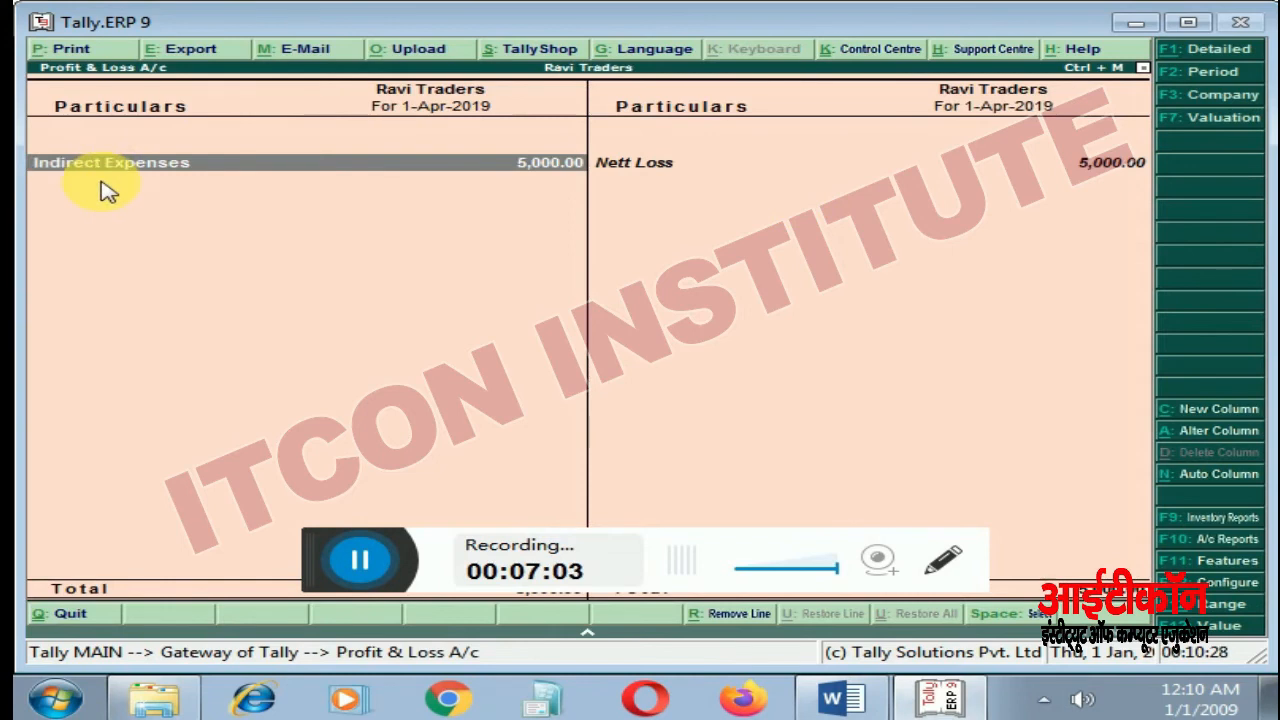
{"action": "key", "text": "Return"}
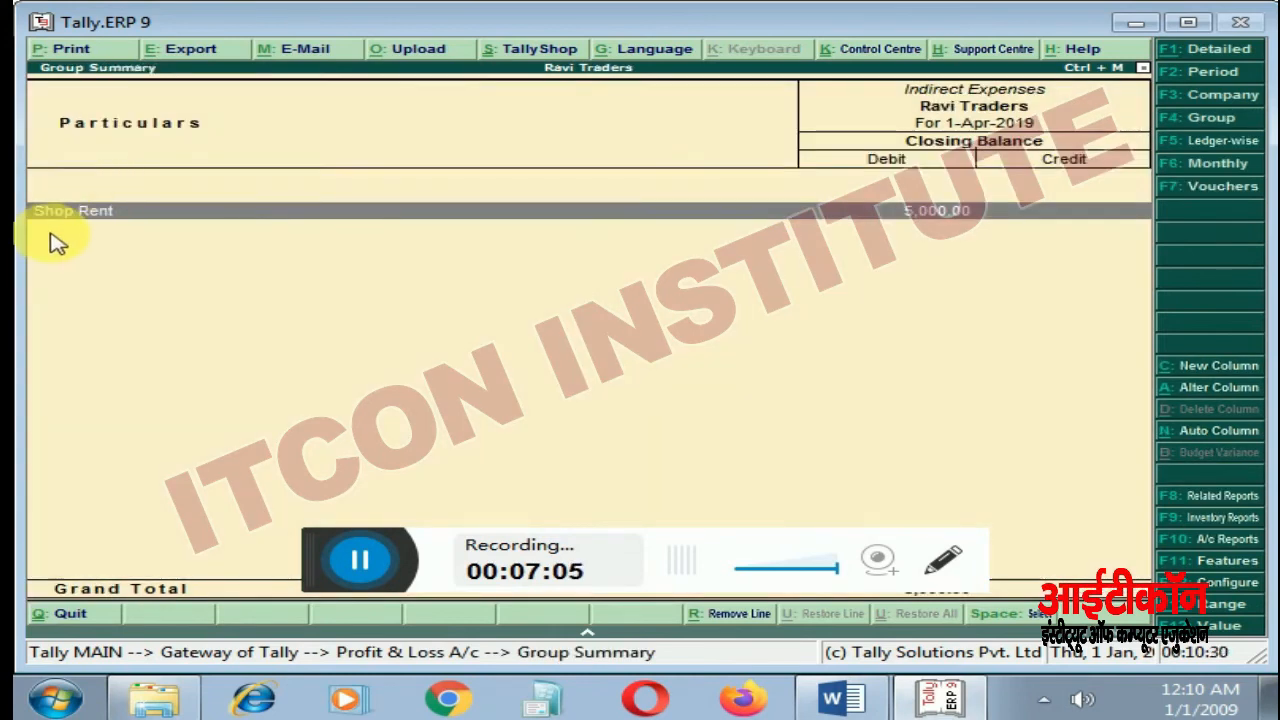
{"action": "key", "text": "Escape"}
{"action": "key", "text": "Escape"}
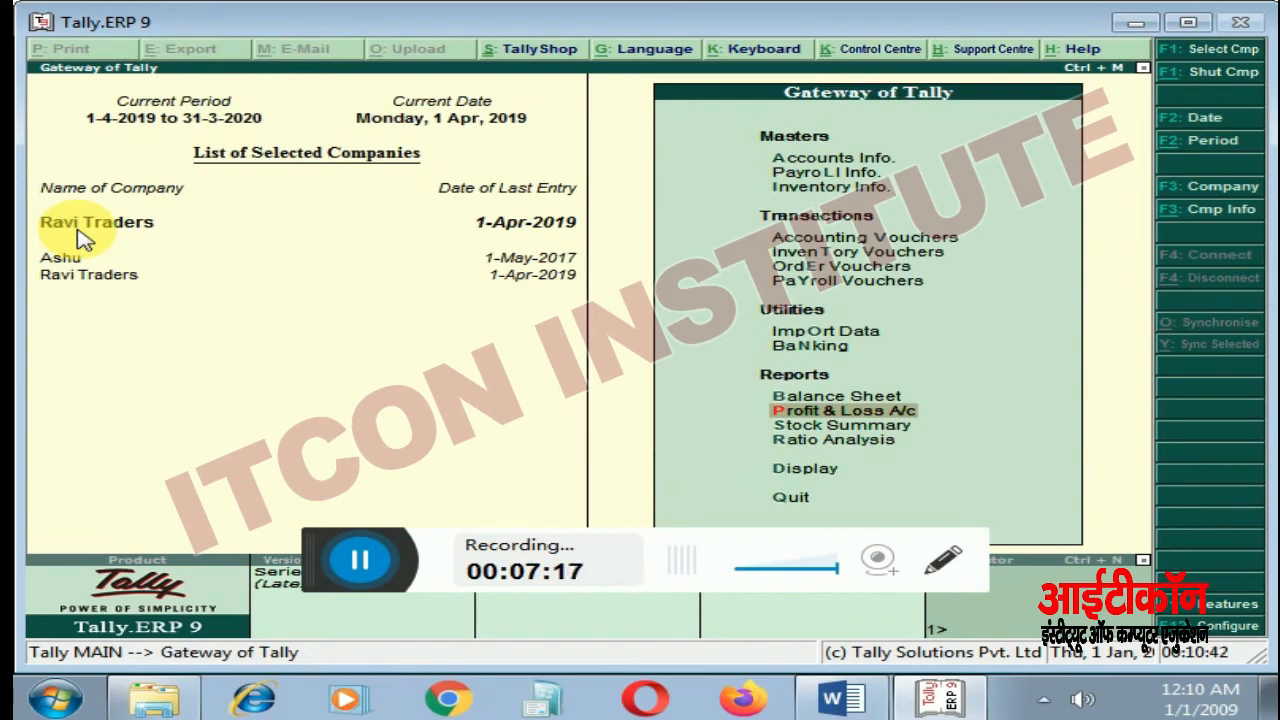
{"action": "left_click", "coordinate": [840, 698]}
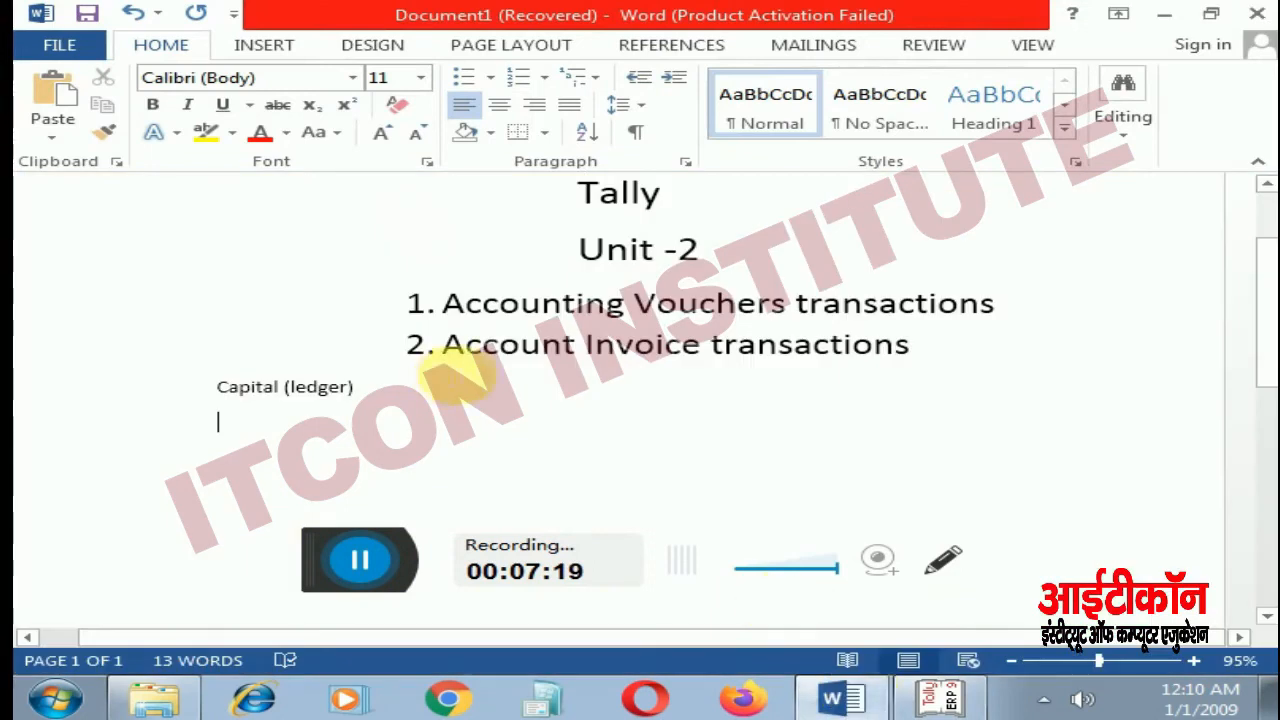
{"action": "left_click", "coordinate": [948, 705]}
Step: Open the form for creating a single new ledger from the accounts masters
{"action": "key", "text": "Up"}
{"action": "key", "text": "Up"}
{"action": "key", "text": "Up"}
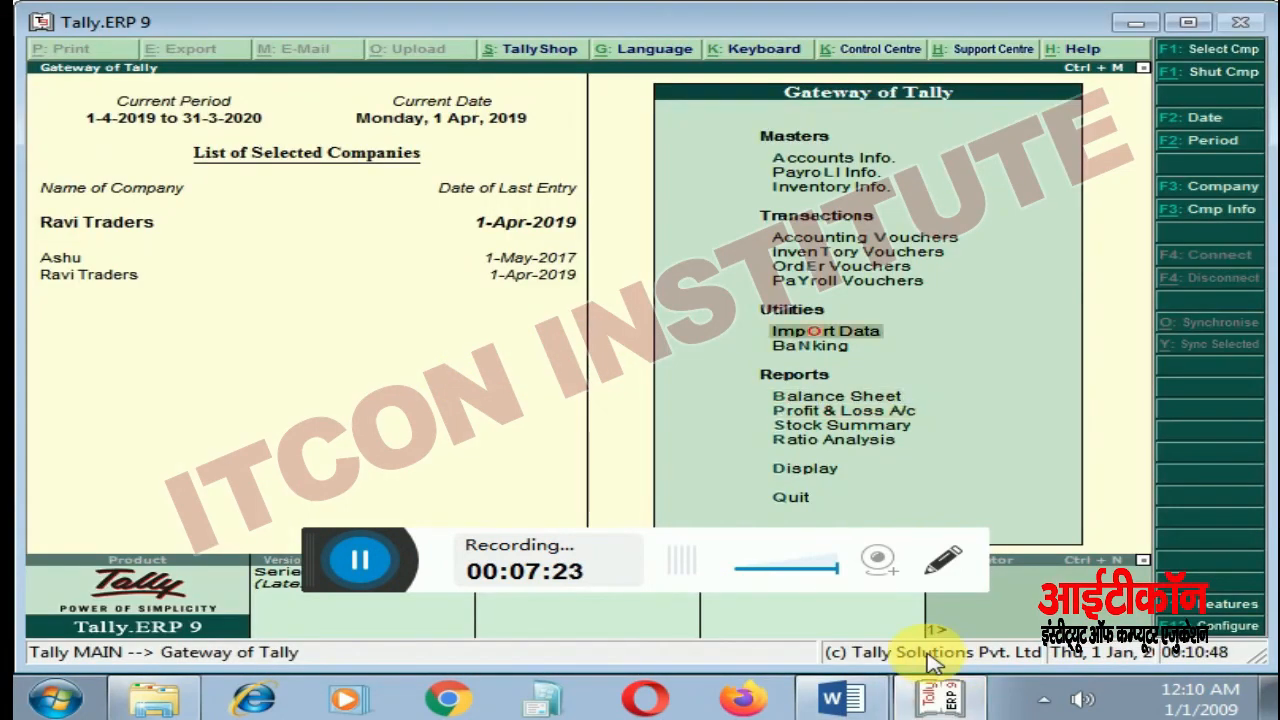
{"action": "key", "text": "Up"}
{"action": "key", "text": "Up"}
{"action": "key", "text": "Up"}
{"action": "key", "text": "Up"}
{"action": "key", "text": "Up"}
{"action": "key", "text": "Up"}
{"action": "key", "text": "Up"}
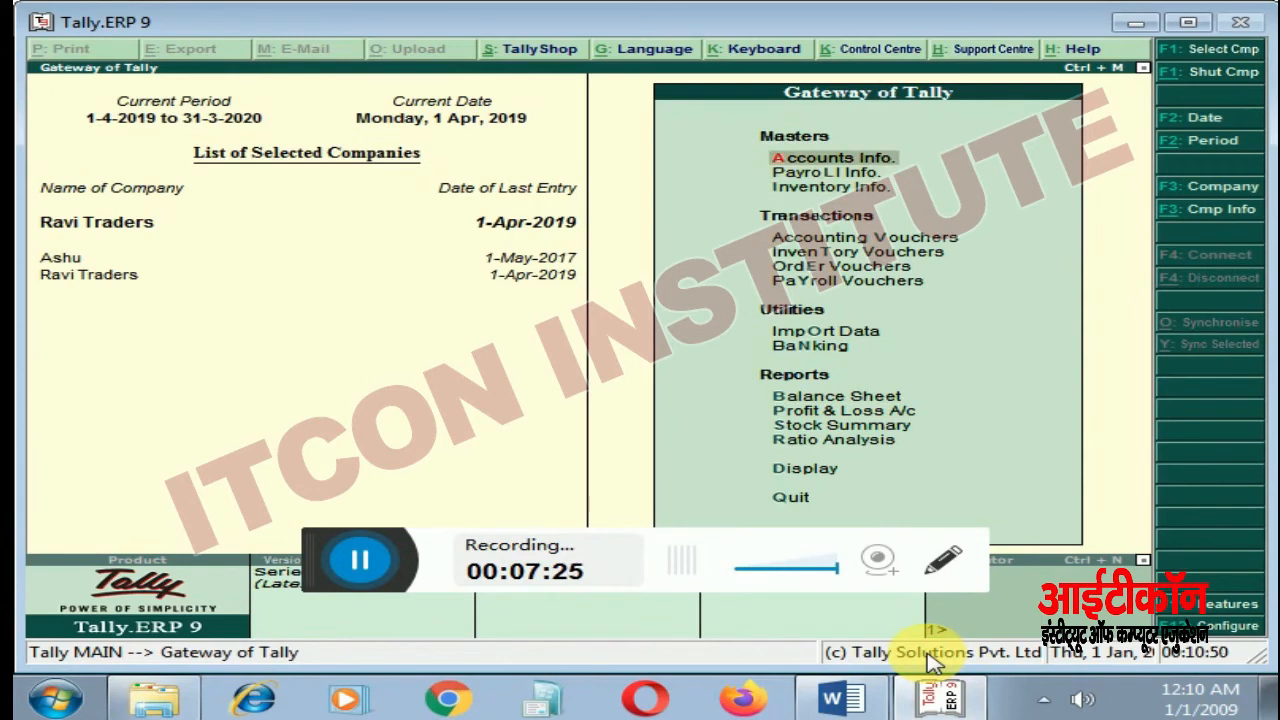
{"action": "key", "text": "Return"}
{"action": "key", "text": "l"}
{"action": "key", "text": "Return"}
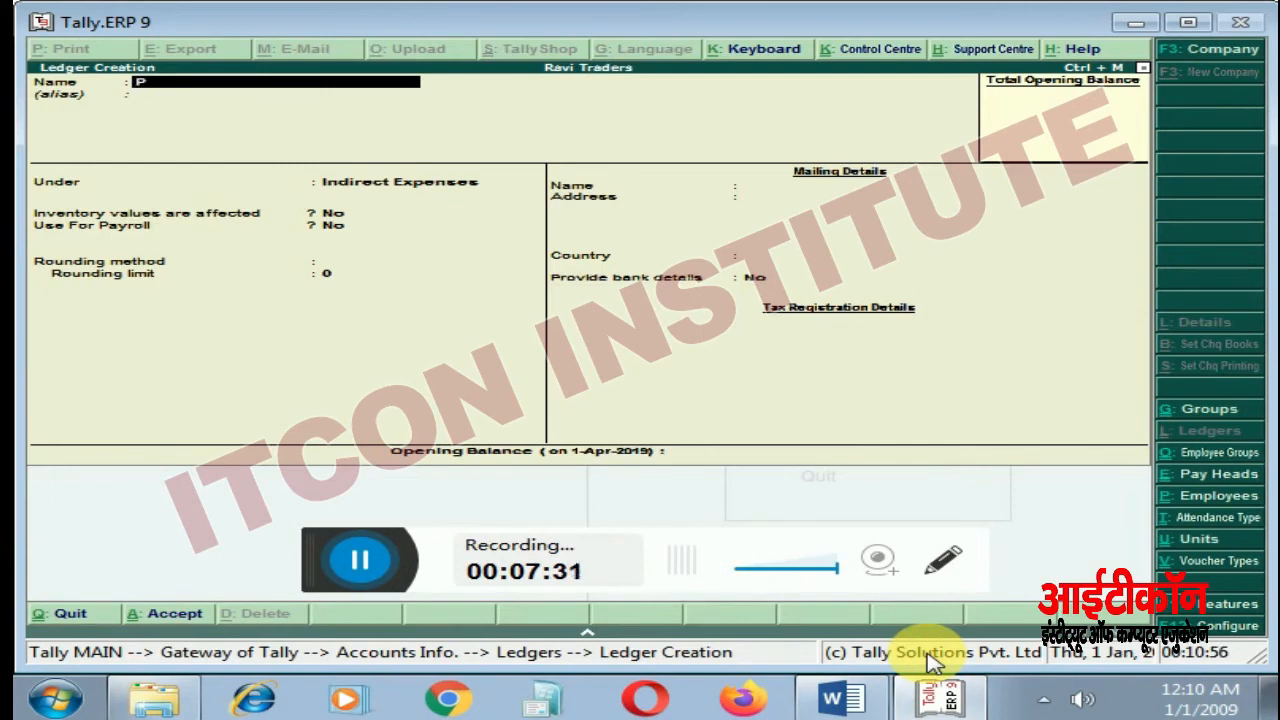
Step: Name the new ledger Goods Purchase without an alias and place it under the Purchase Accounts group
{"action": "type", "text": "Goods P."}
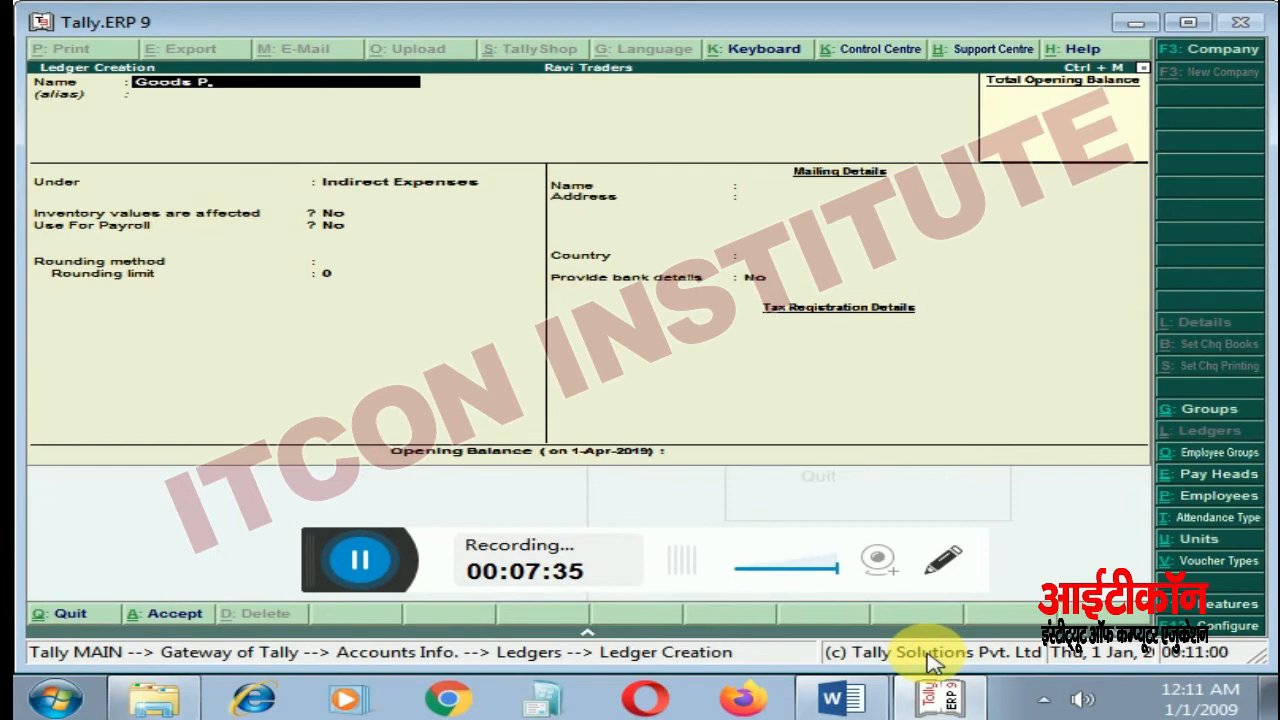
{"action": "type", "text": "rchase"}
{"action": "key", "text": "Return"}
{"action": "key", "text": "Return"}
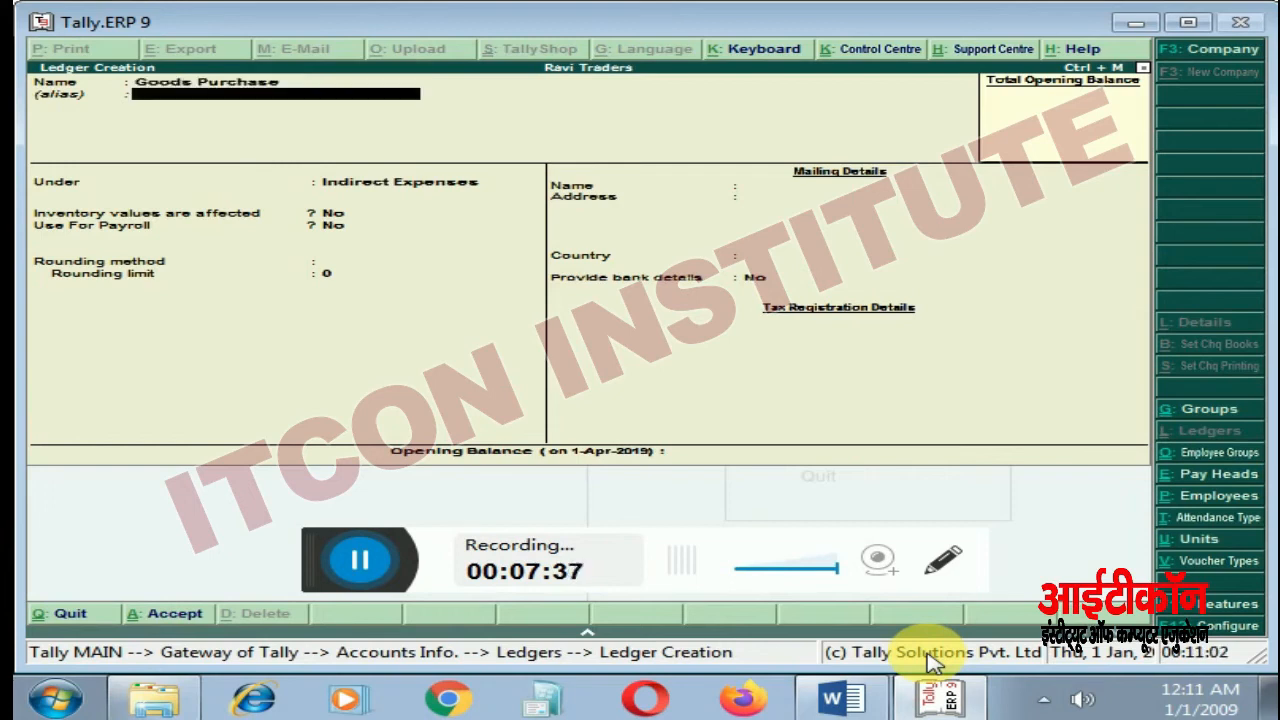
{"action": "type", "text": "P"}
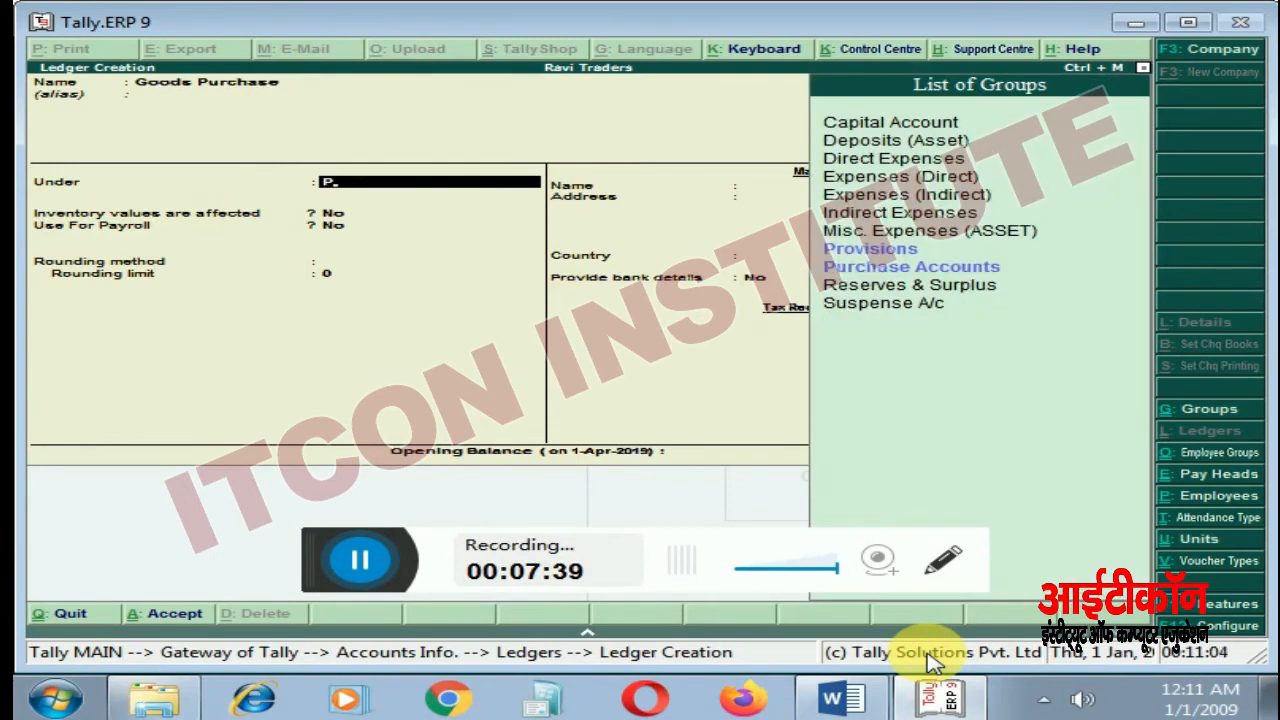
{"action": "type", "text": "u"}
{"action": "key", "text": "Return"}
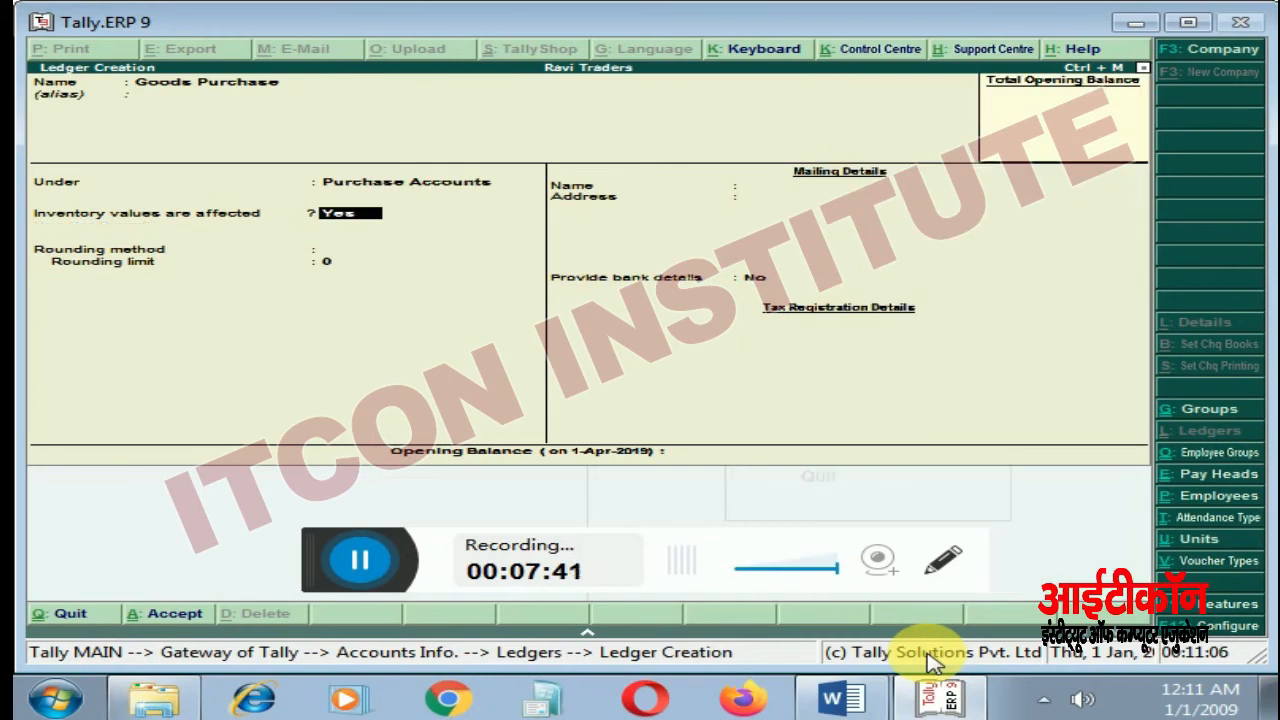
Step: Set inventory values affected to No for the Goods Purchase ledger and save it with the remaining defaults
{"action": "type", "text": "n"}
{"action": "key", "text": "Return"}
{"action": "key", "text": "Return"}
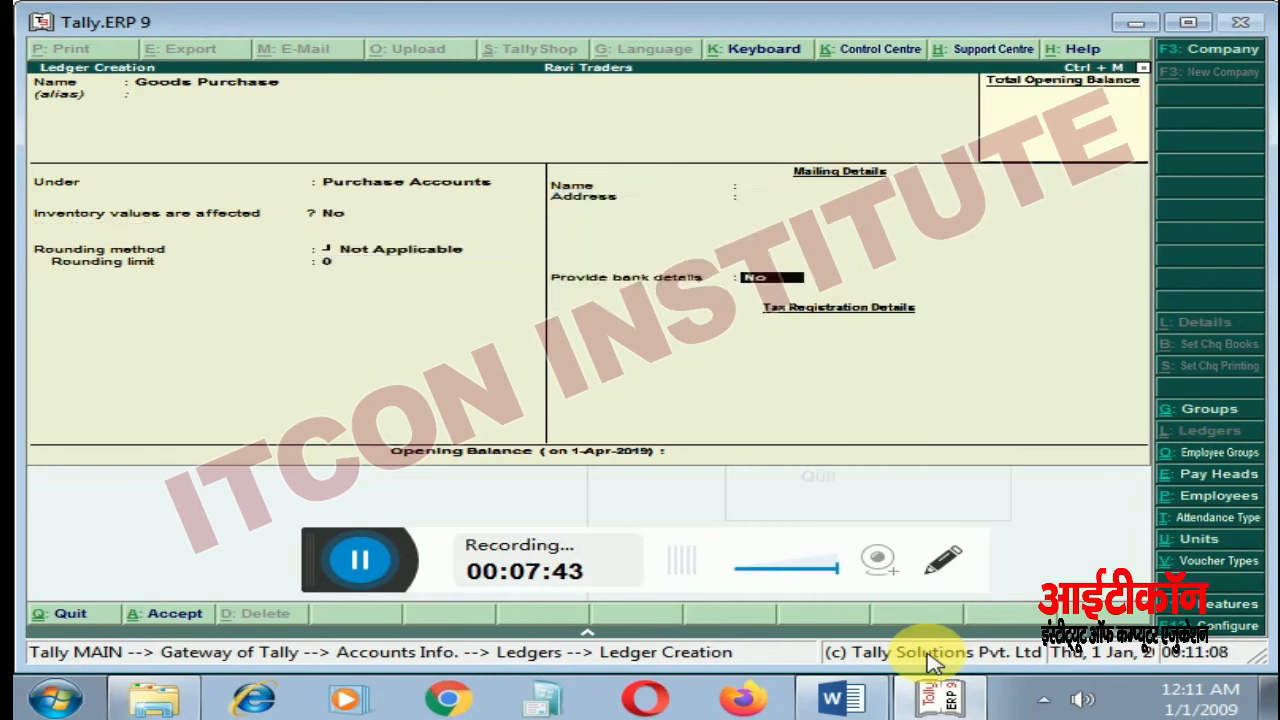
{"action": "key", "text": "Return"}
{"action": "key", "text": "Return"}
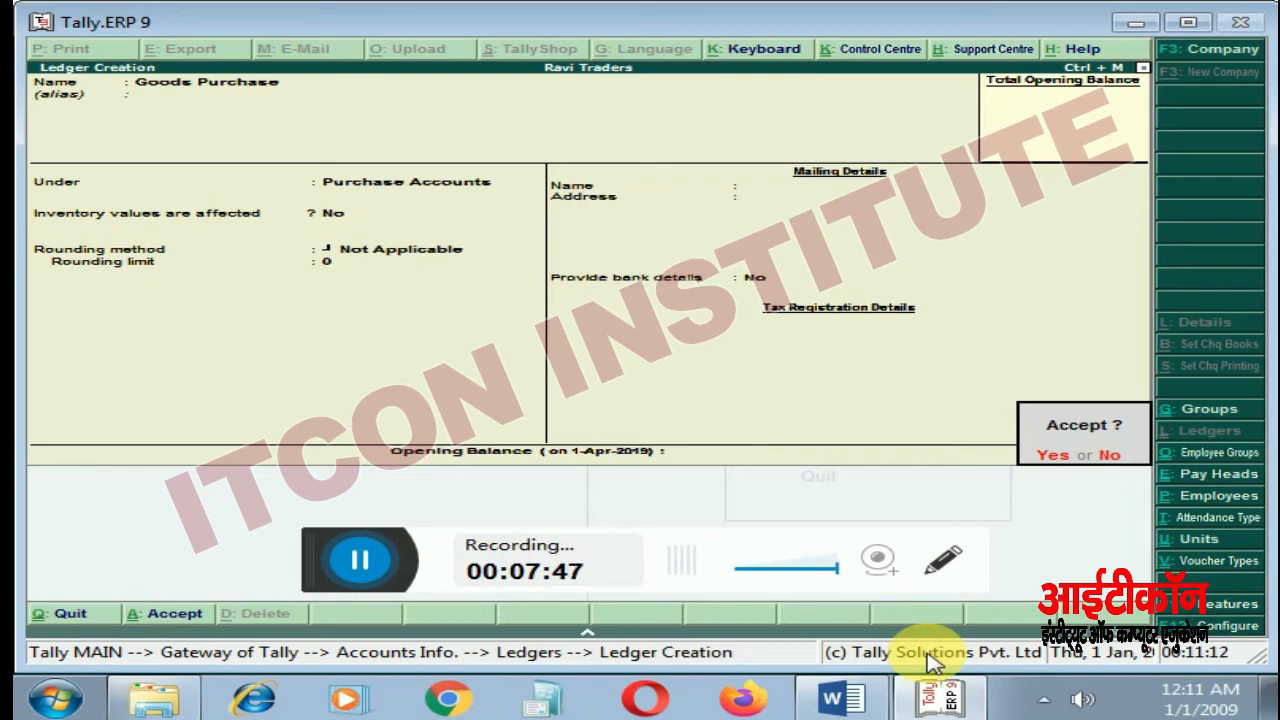
{"action": "key", "text": "Return"}
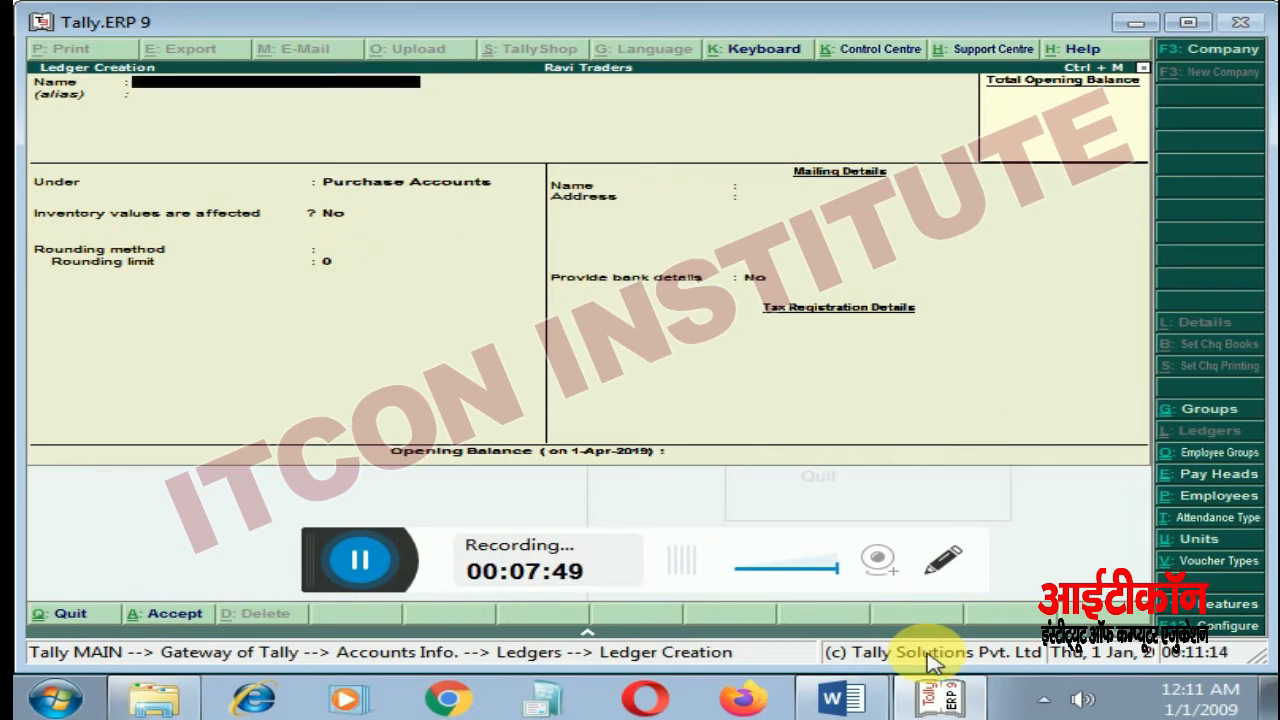
Step: Name the next ledger Goods Sales and place it under the Sales Accounts group
{"action": "type", "text": "Goodf"}
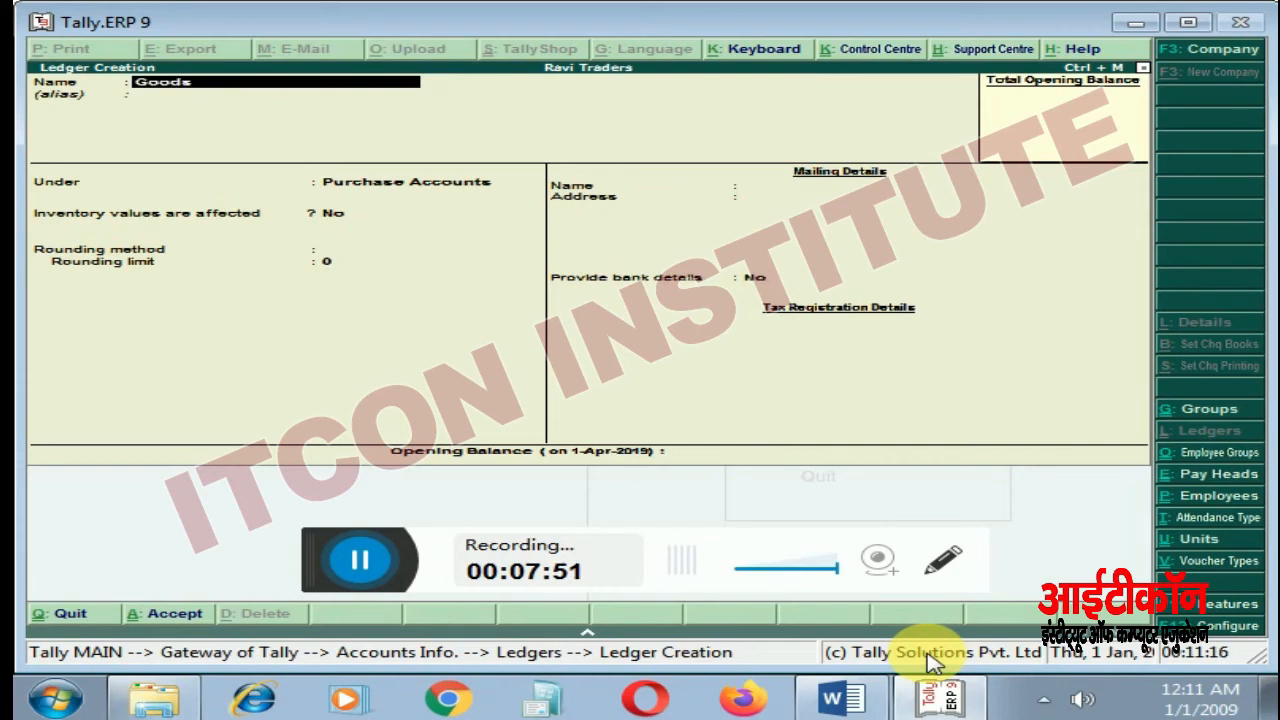
{"action": "type", "text": " Sales"}
{"action": "key", "text": "Return"}
{"action": "type", "text": "S"}
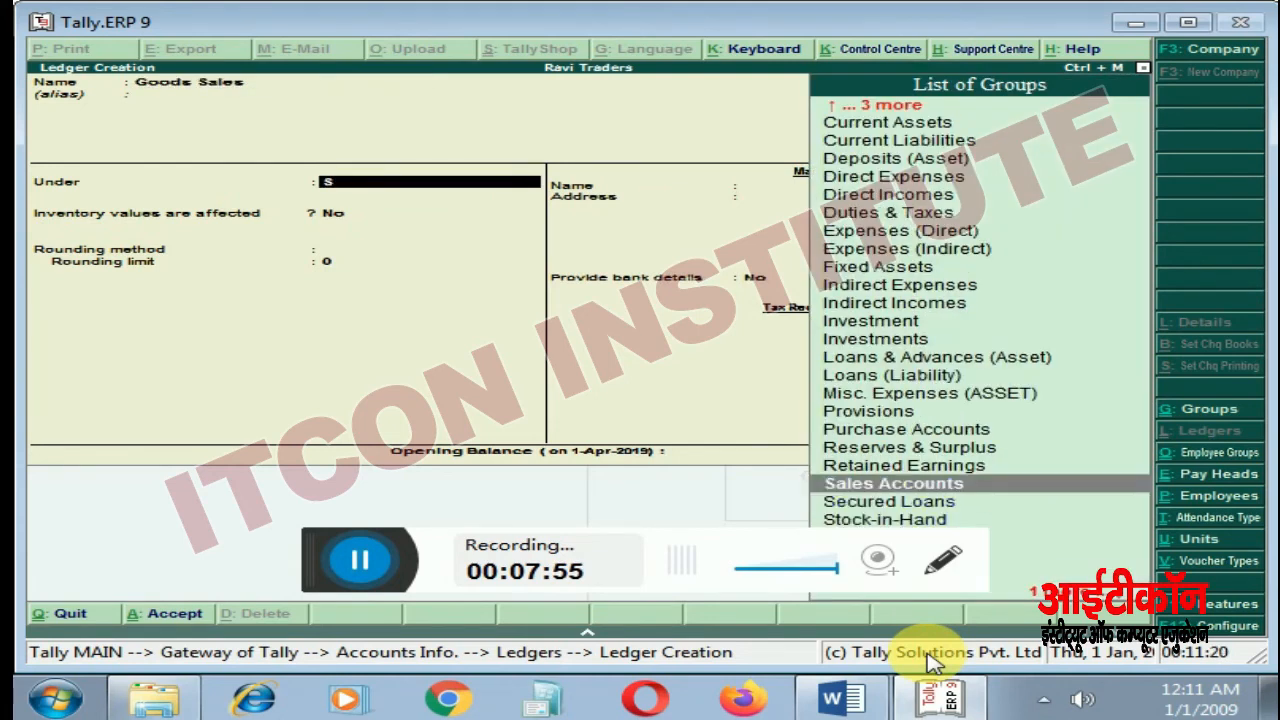
{"action": "key", "text": "Down"}
{"action": "key", "text": "Up"}
{"action": "key", "text": "Return"}
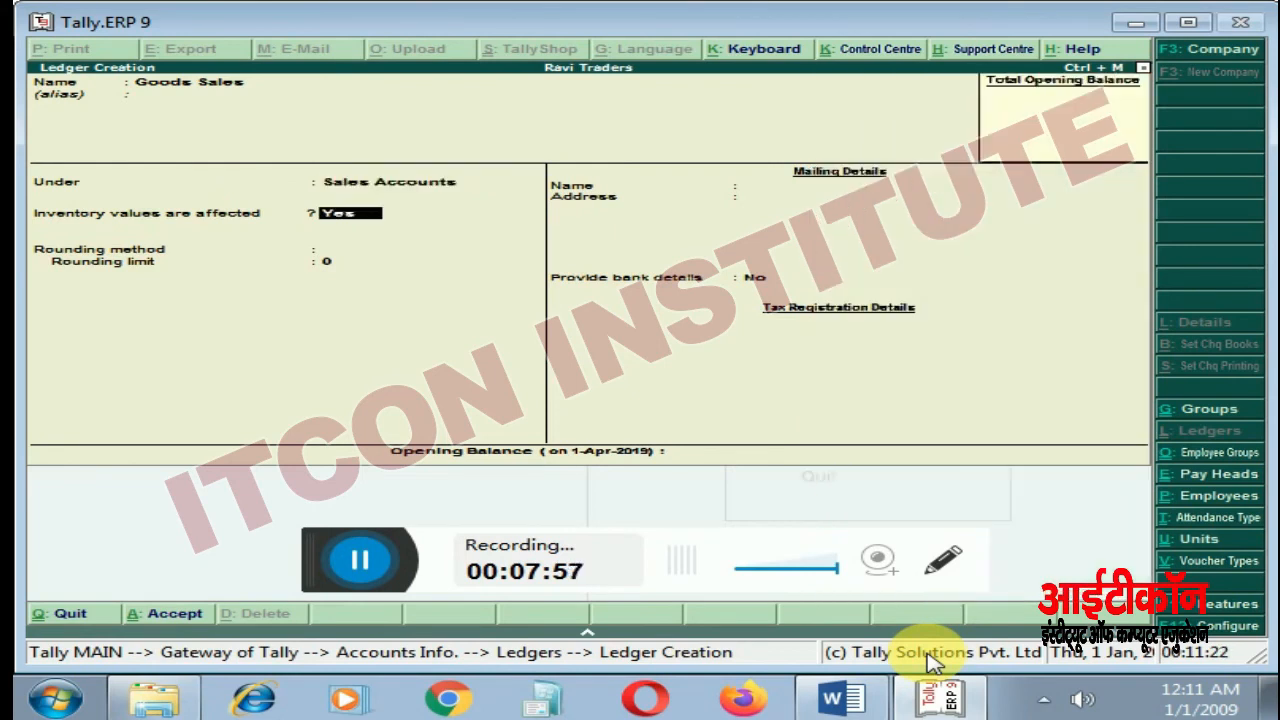
Step: Set inventory values affected to No for Goods Sales, save the ledger with default settings, and return to the Gateway of Tally
{"action": "type", "text": "n"}
{"action": "key", "text": "Return"}
{"action": "key", "text": "Return"}
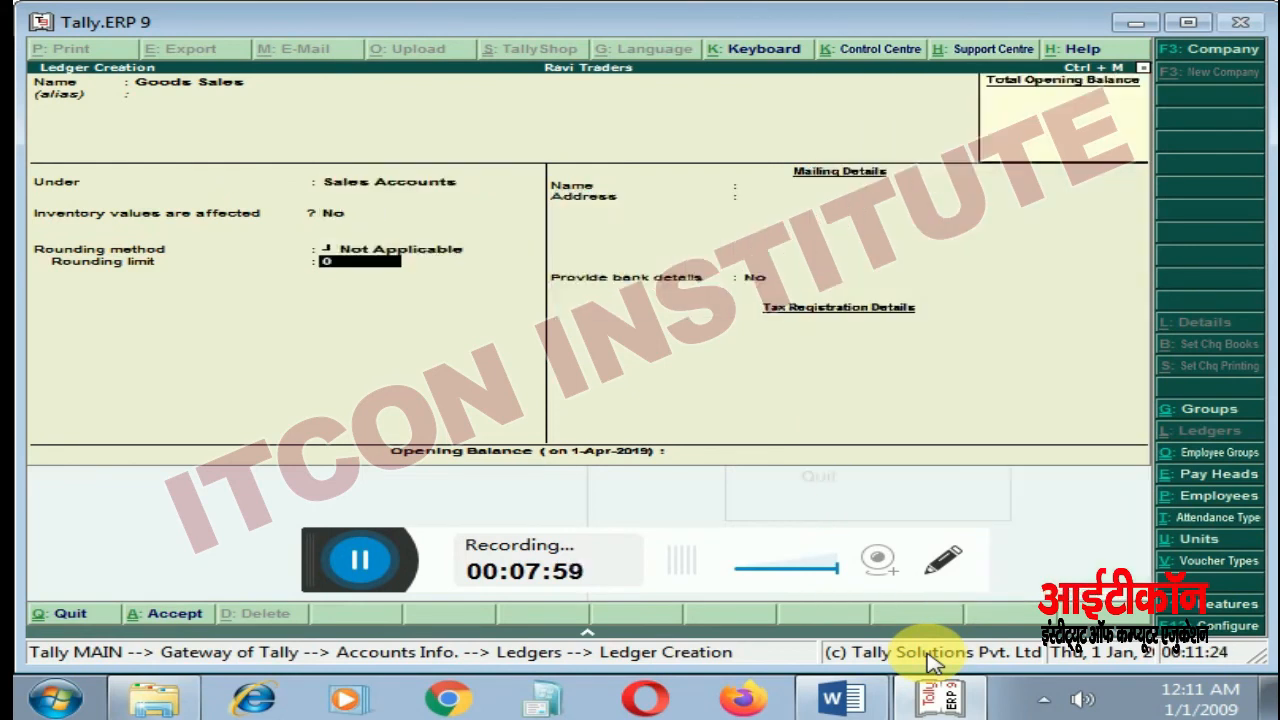
{"action": "key", "text": "Return"}
{"action": "key", "text": "Return"}
{"action": "key", "text": "Return"}
{"action": "key", "text": "Return"}
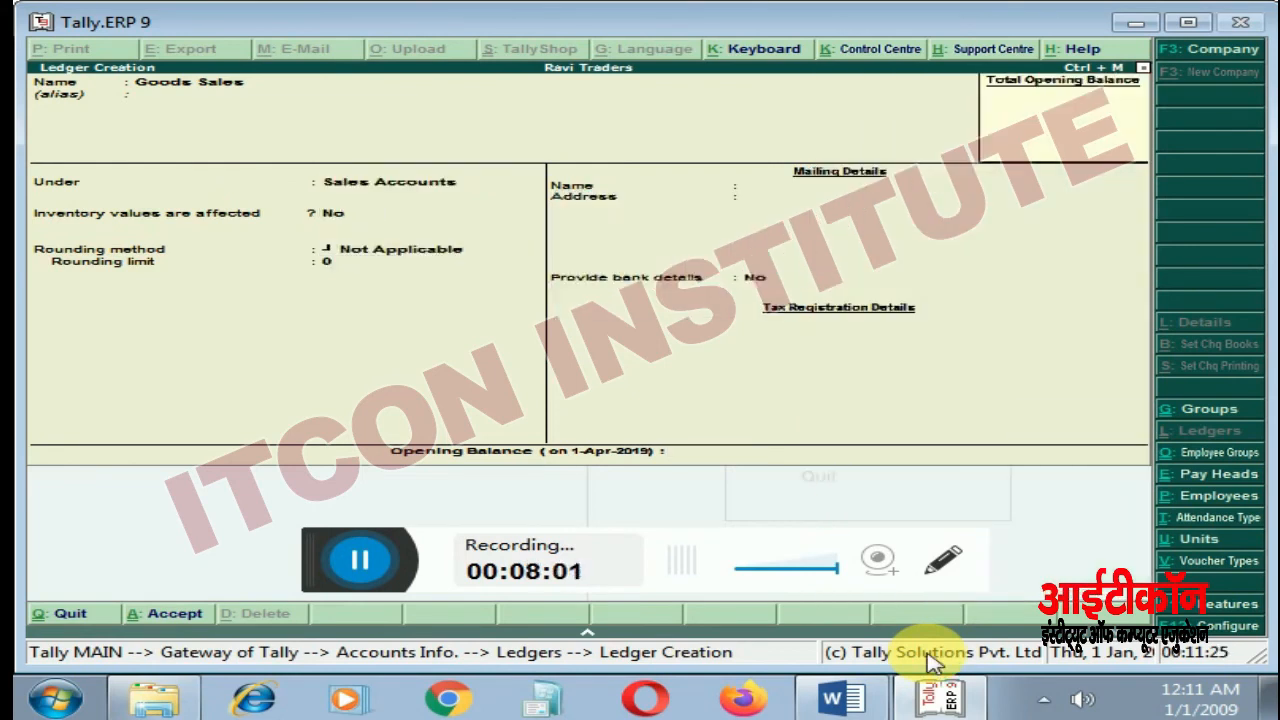
{"action": "key", "text": "Escape"}
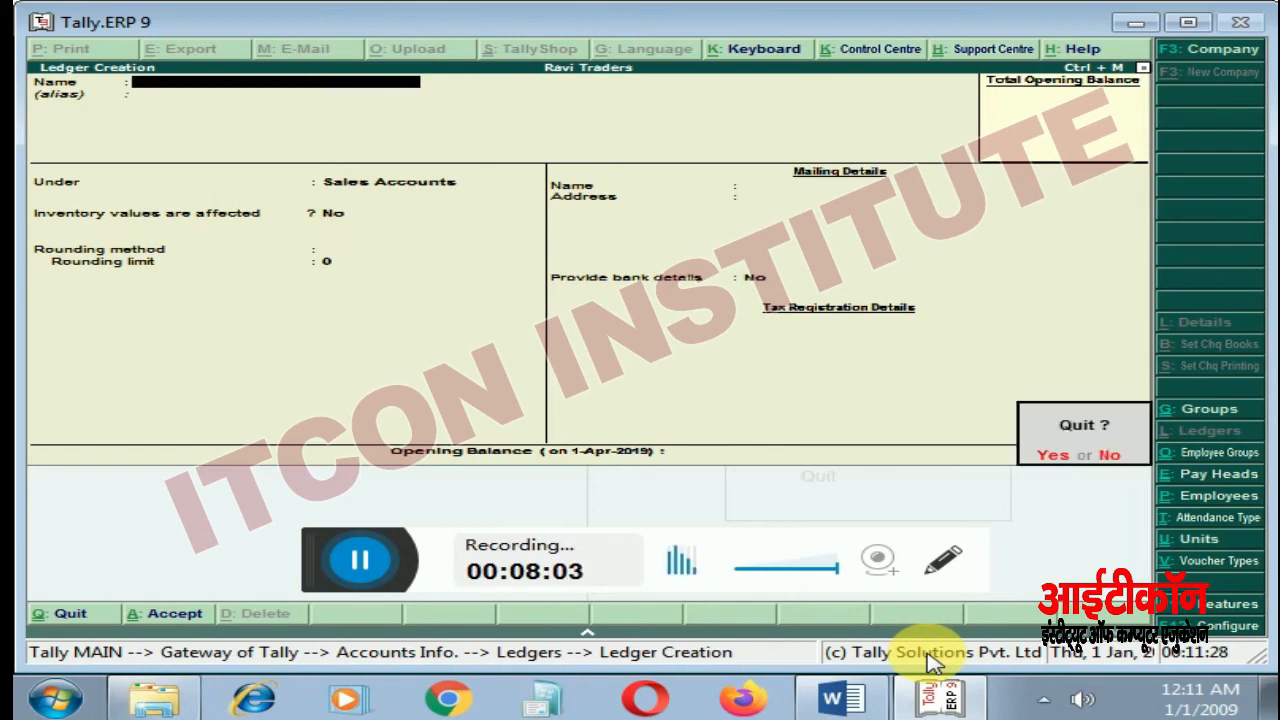
{"action": "key", "text": "Return"}
{"action": "key", "text": "Escape"}
{"action": "key", "text": "Escape"}
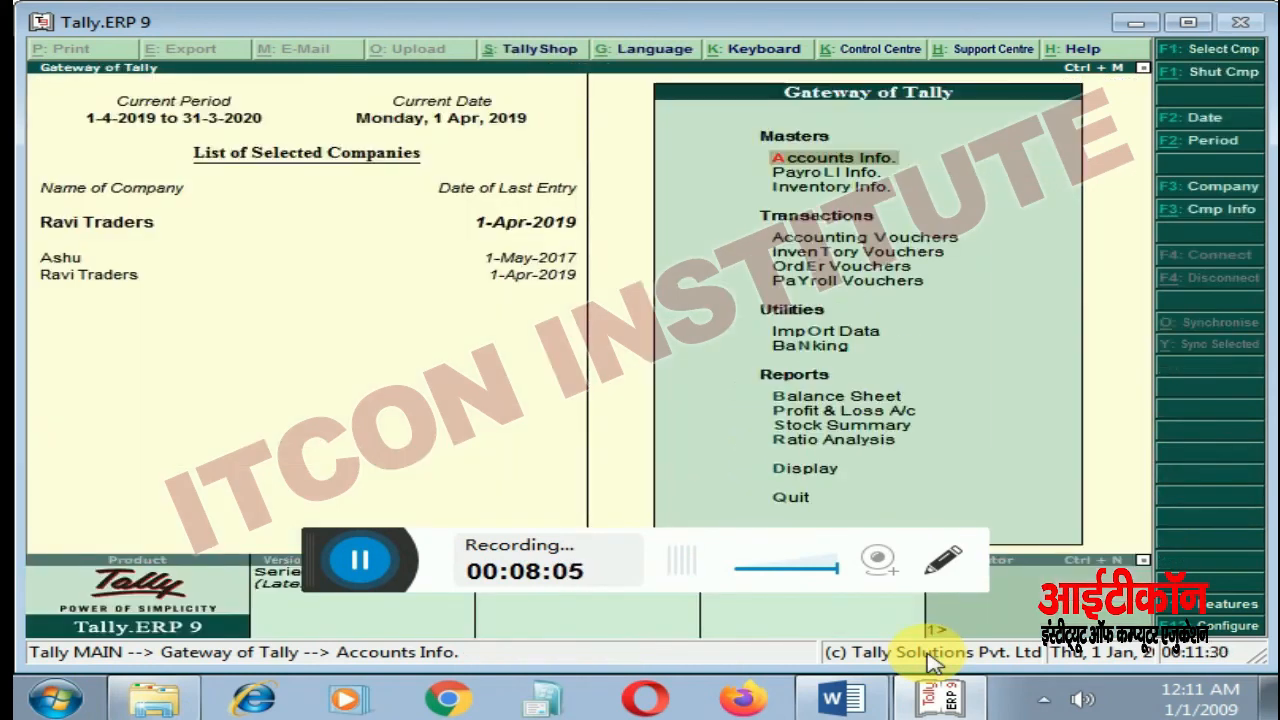
Step: Open accounting voucher creation and set the voucher type to Purchase
{"action": "key", "text": "Down"}
{"action": "key", "text": "Down"}
{"action": "key", "text": "Down"}
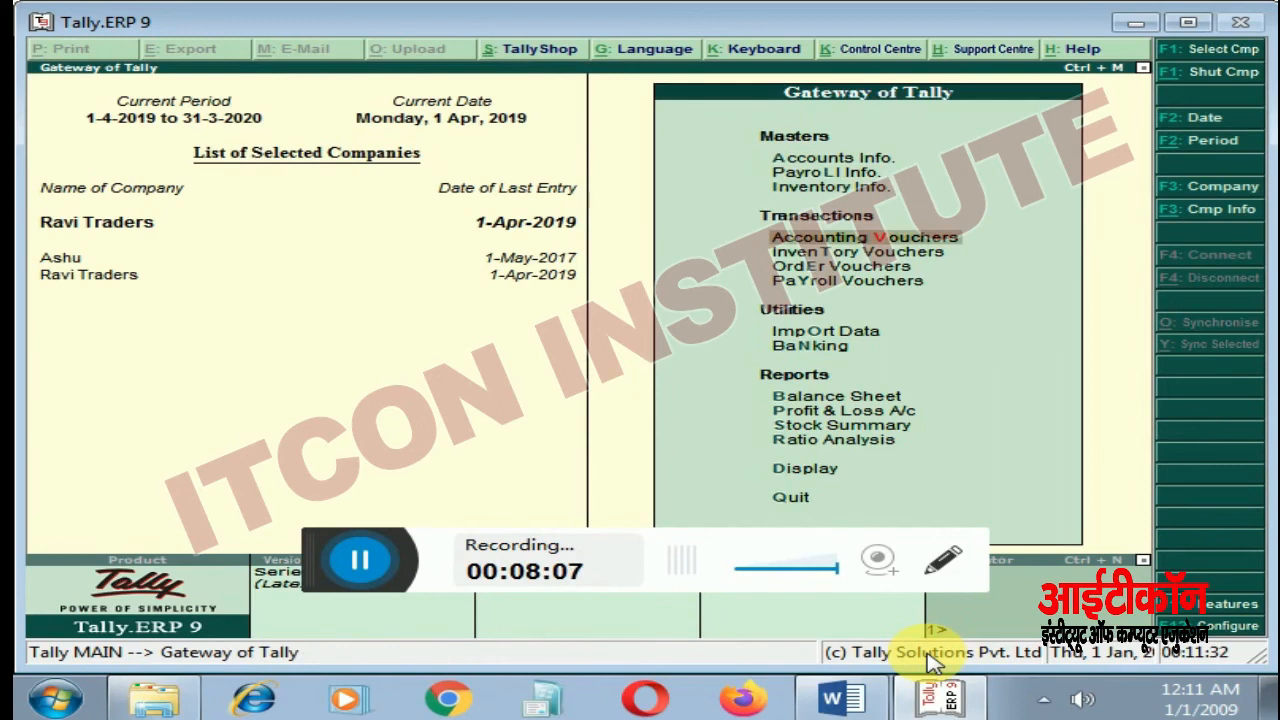
{"action": "key", "text": "Return"}
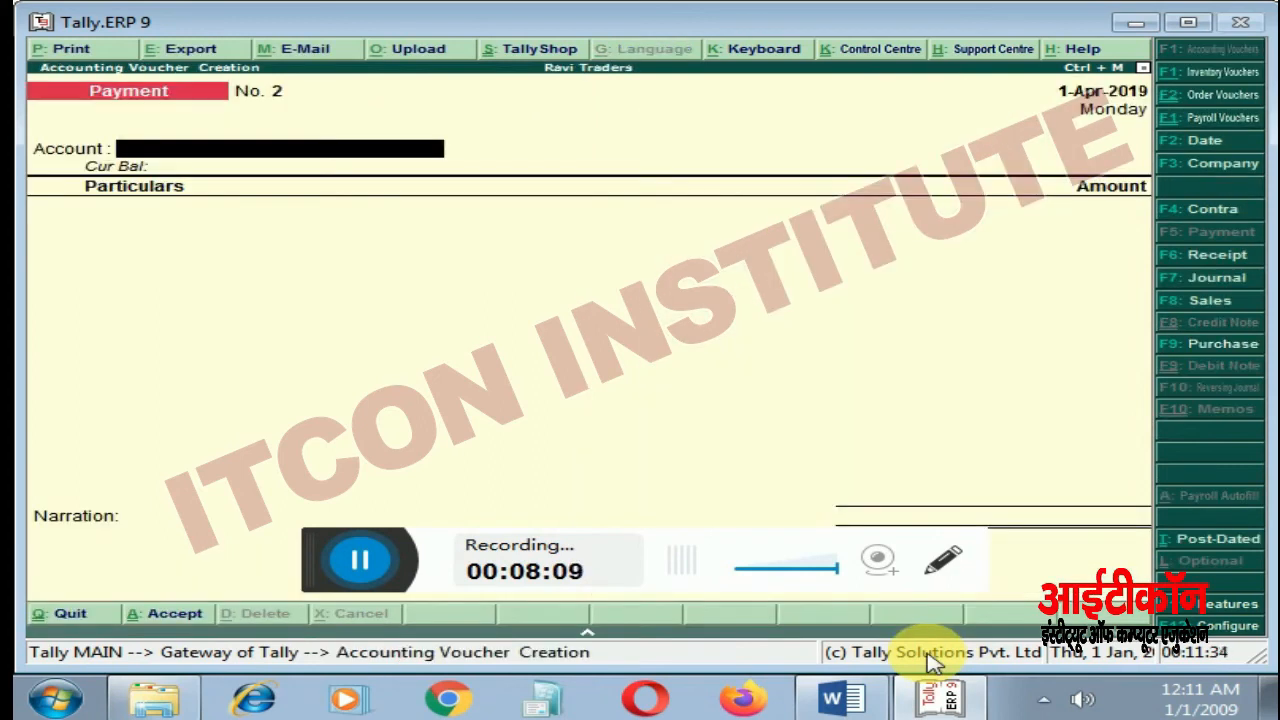
{"action": "key", "text": "F9"}
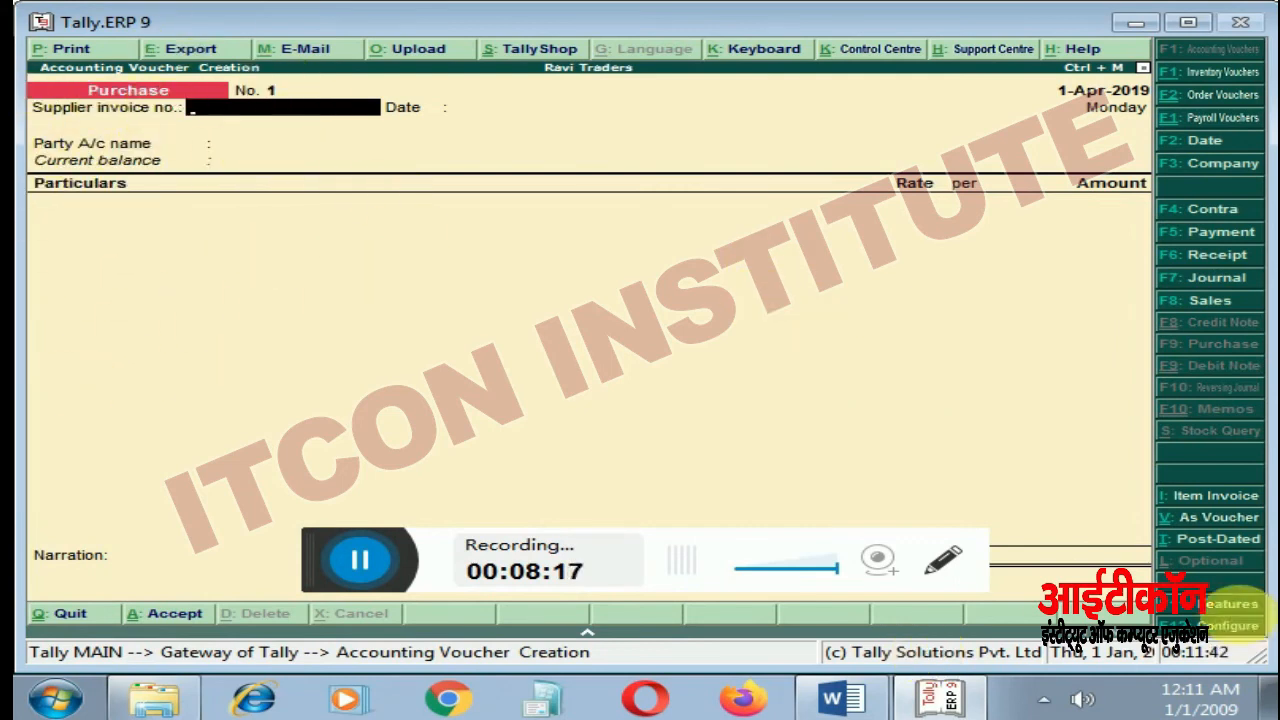
Step: Toggle the Purchase entry between voucher mode and invoice mode, leaving it in invoice mode
{"action": "left_click", "coordinate": [1212, 528]}
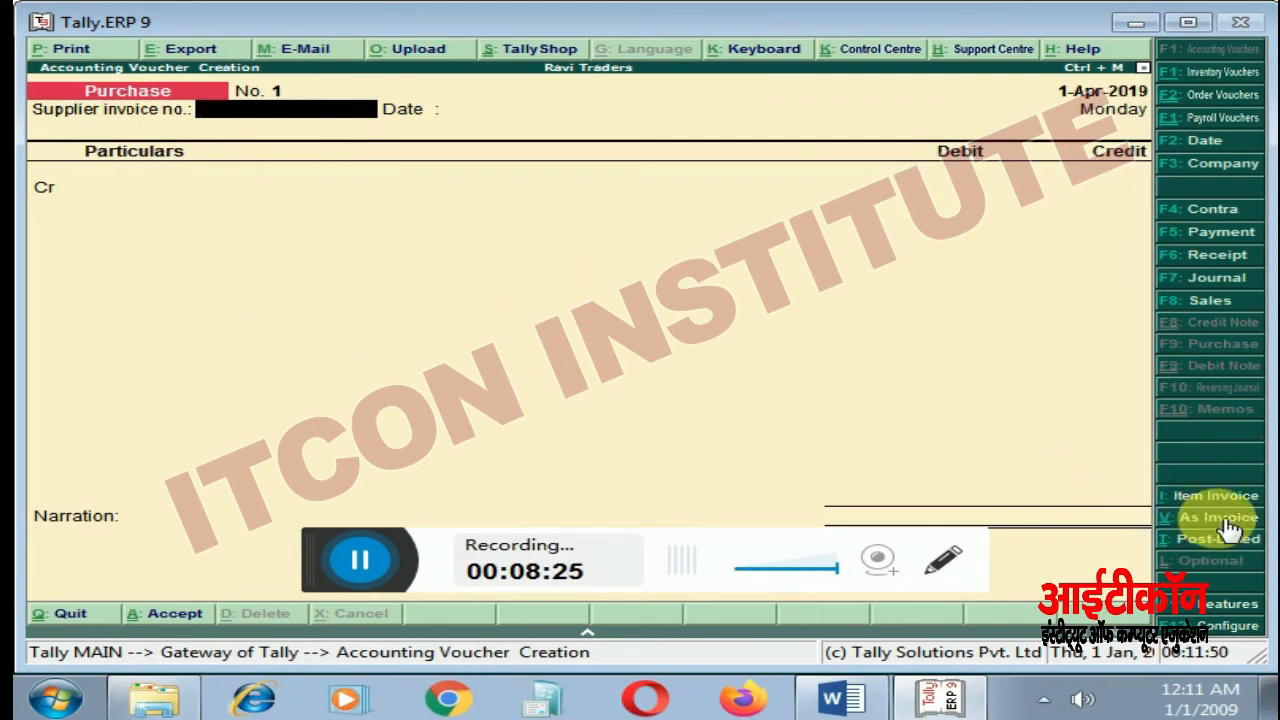
{"action": "left_click", "coordinate": [1225, 528]}
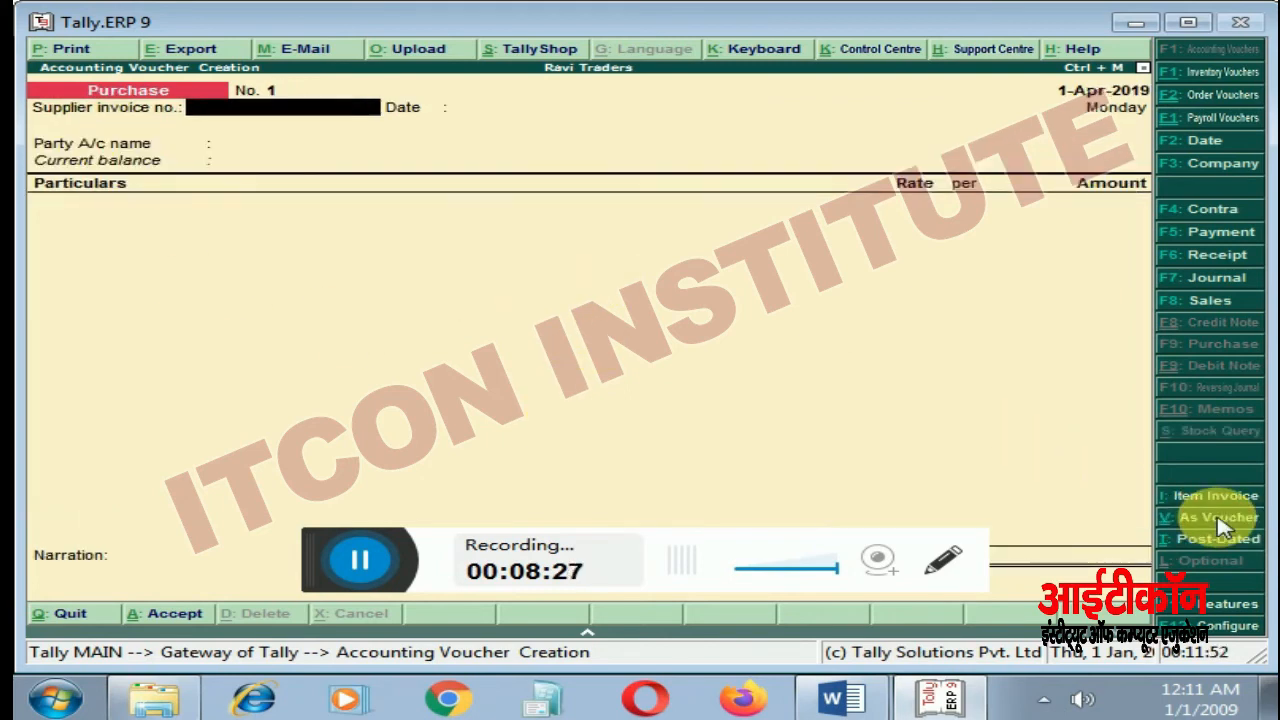
{"action": "left_click", "coordinate": [1225, 528]}
{"action": "left_click", "coordinate": [1225, 528]}
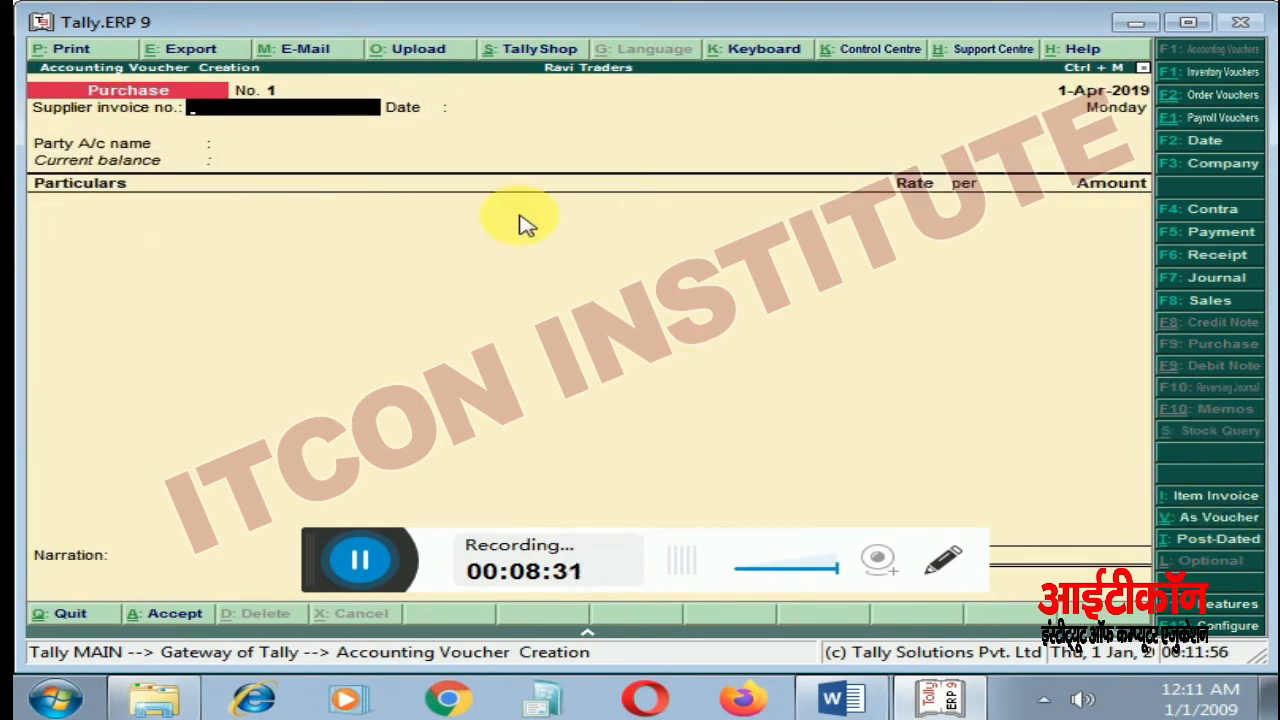
Step: Set the supplier invoice number to 2343, keep the date 1-Apr-2019, choose Cash as the party account, and end the order list
{"action": "type", "text": "23435"}
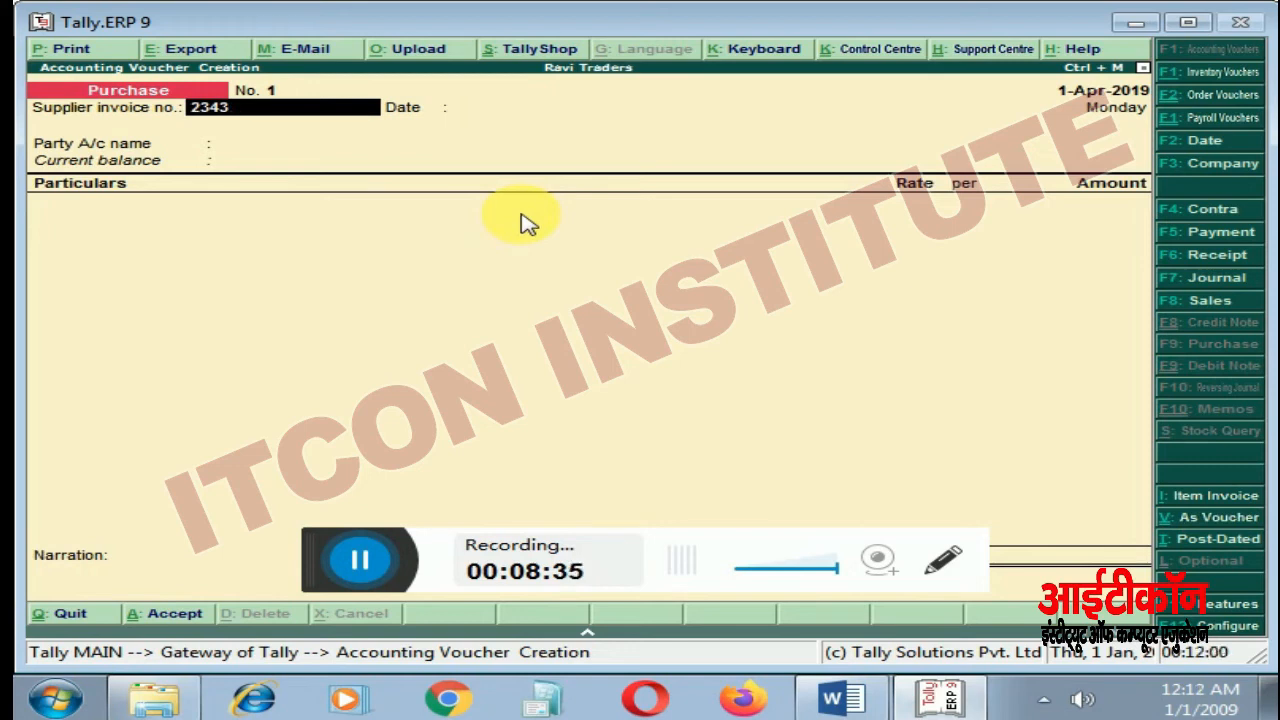
{"action": "key", "text": "Return"}
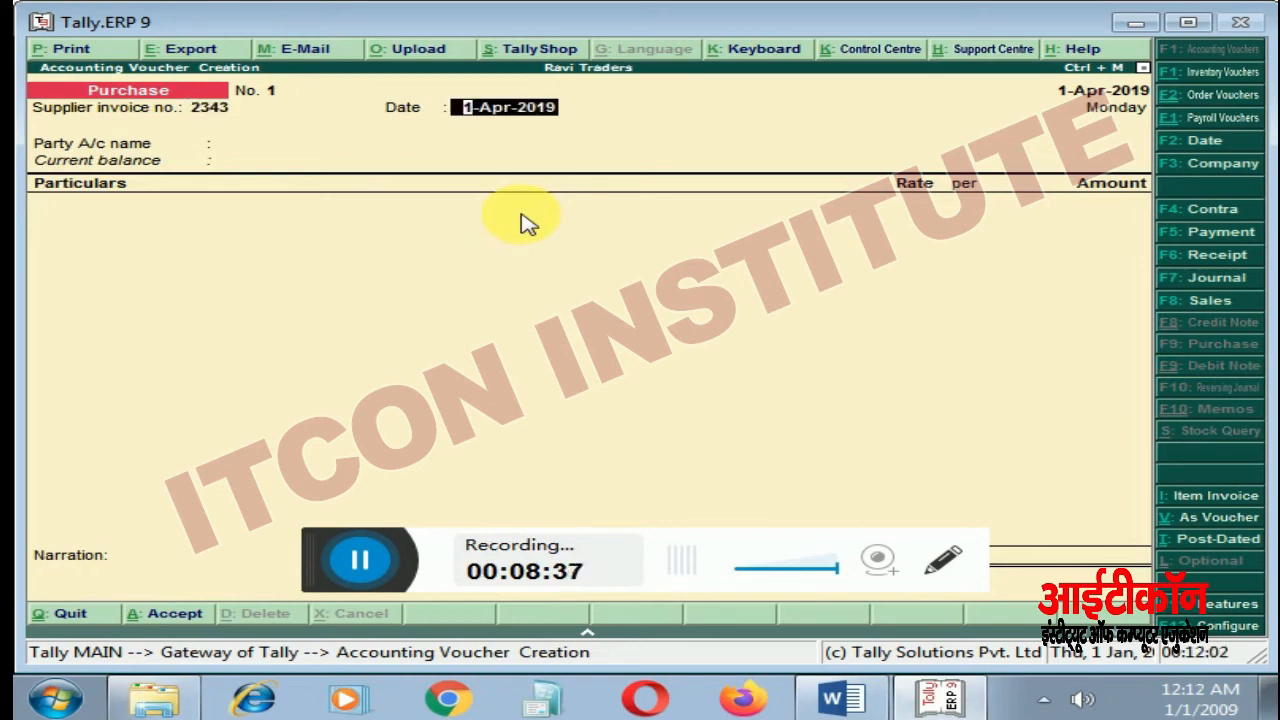
{"action": "key", "text": "Return"}
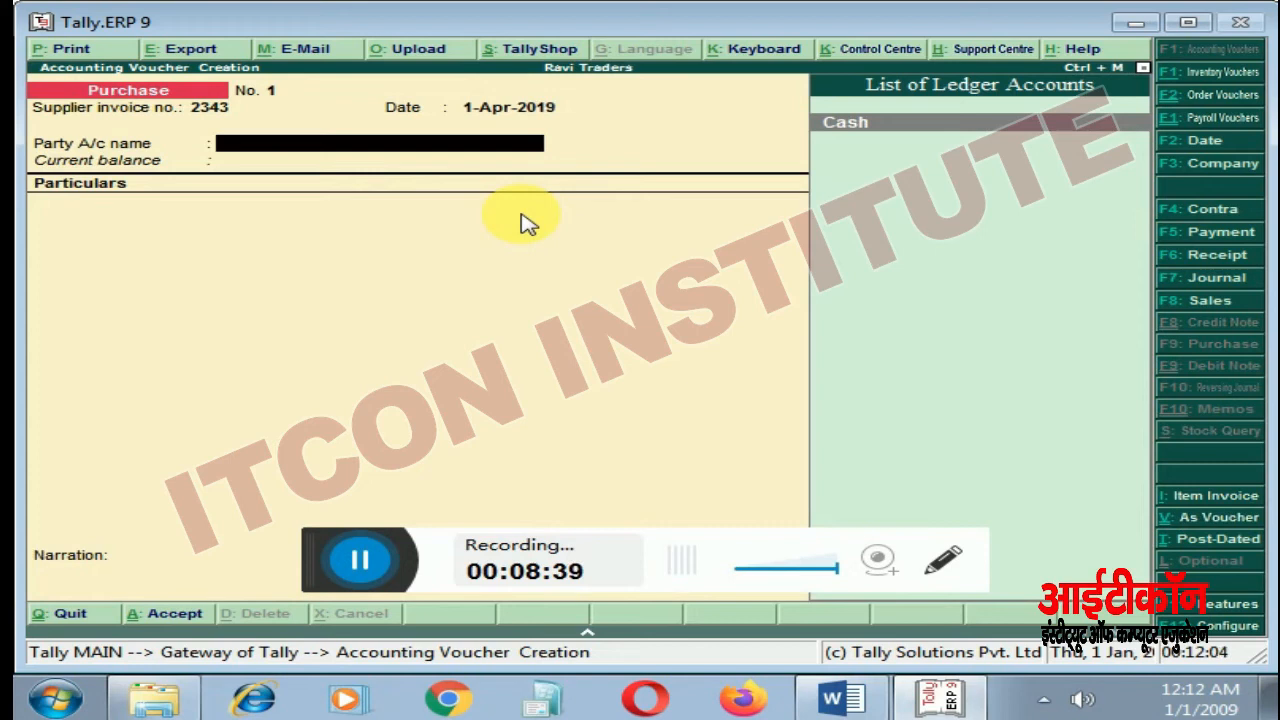
{"action": "key", "text": "Return"}
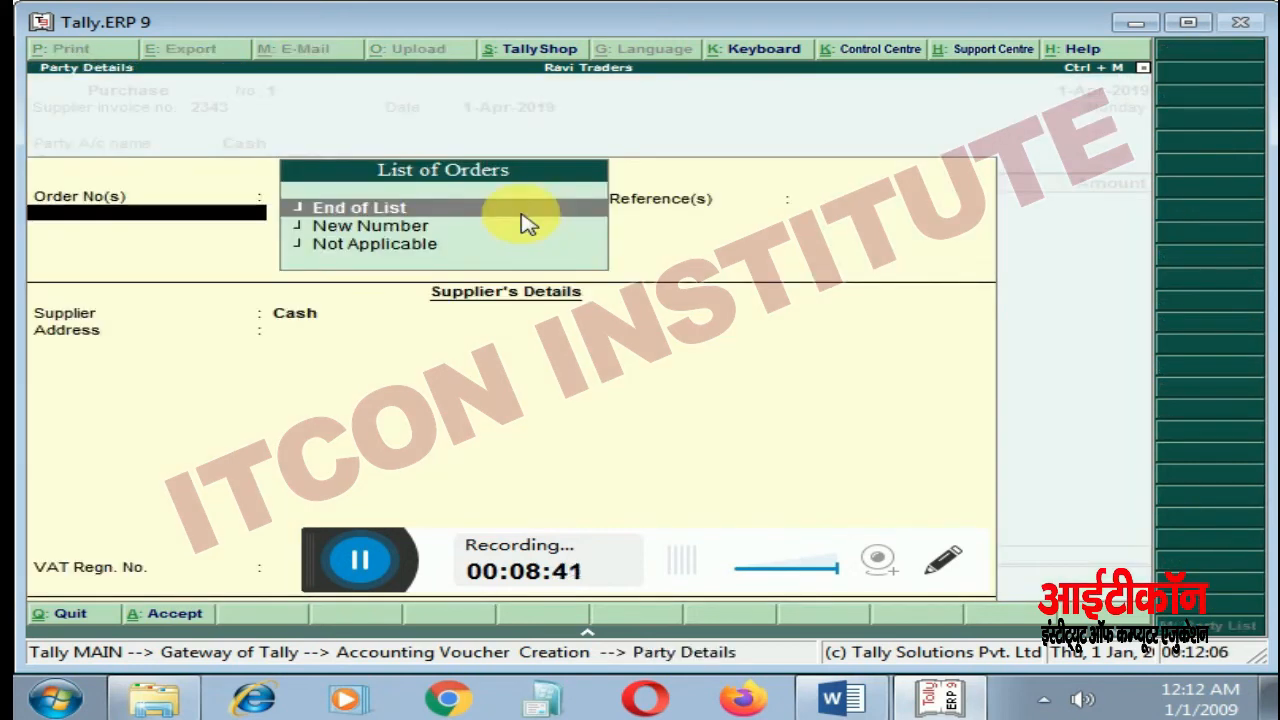
{"action": "key", "text": "Return"}
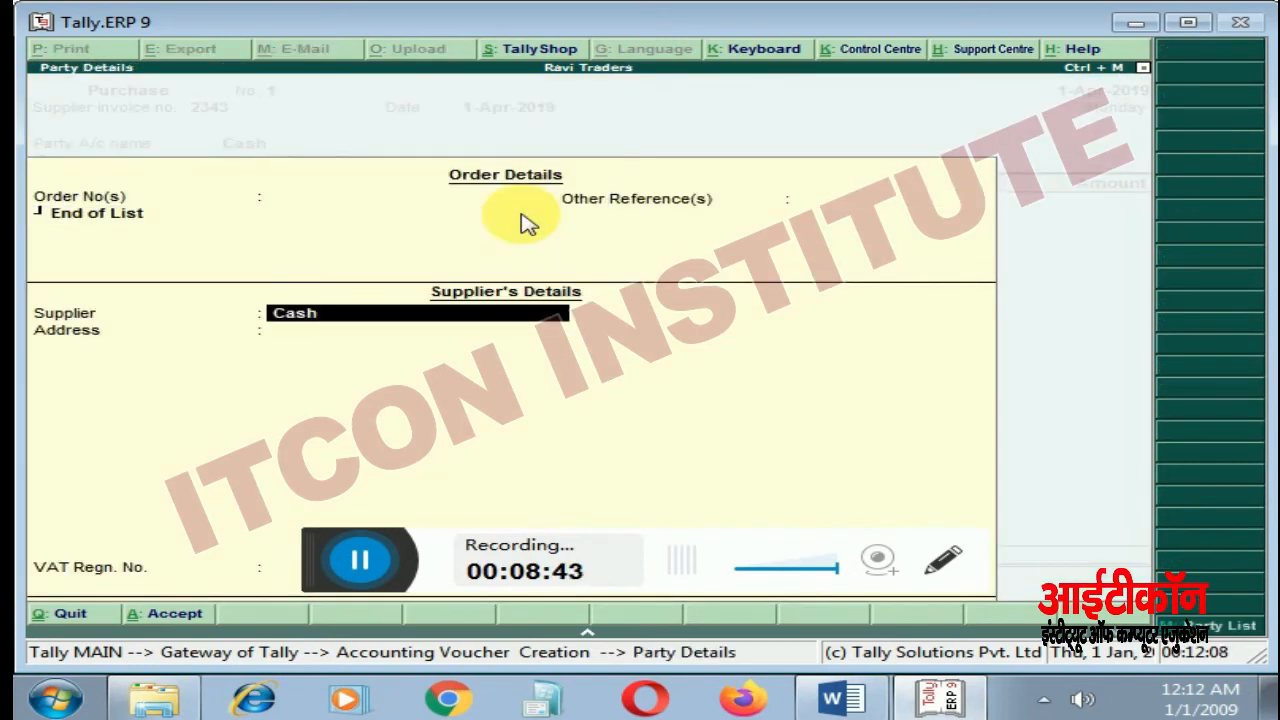
Step: Enter Rajiv Traders as the supplier, fill in its shop address, and leave the VAT registration number blank
{"action": "type", "text": "Rajiv Traders"}
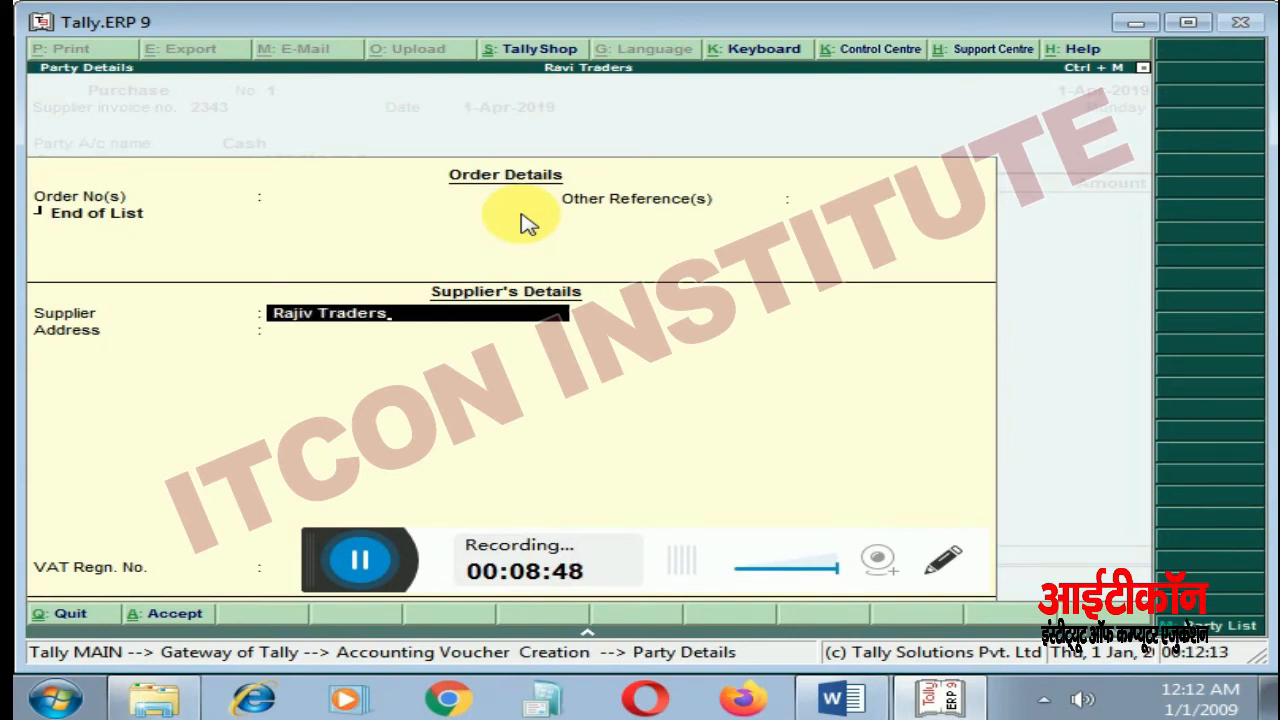
{"action": "key", "text": "Return"}
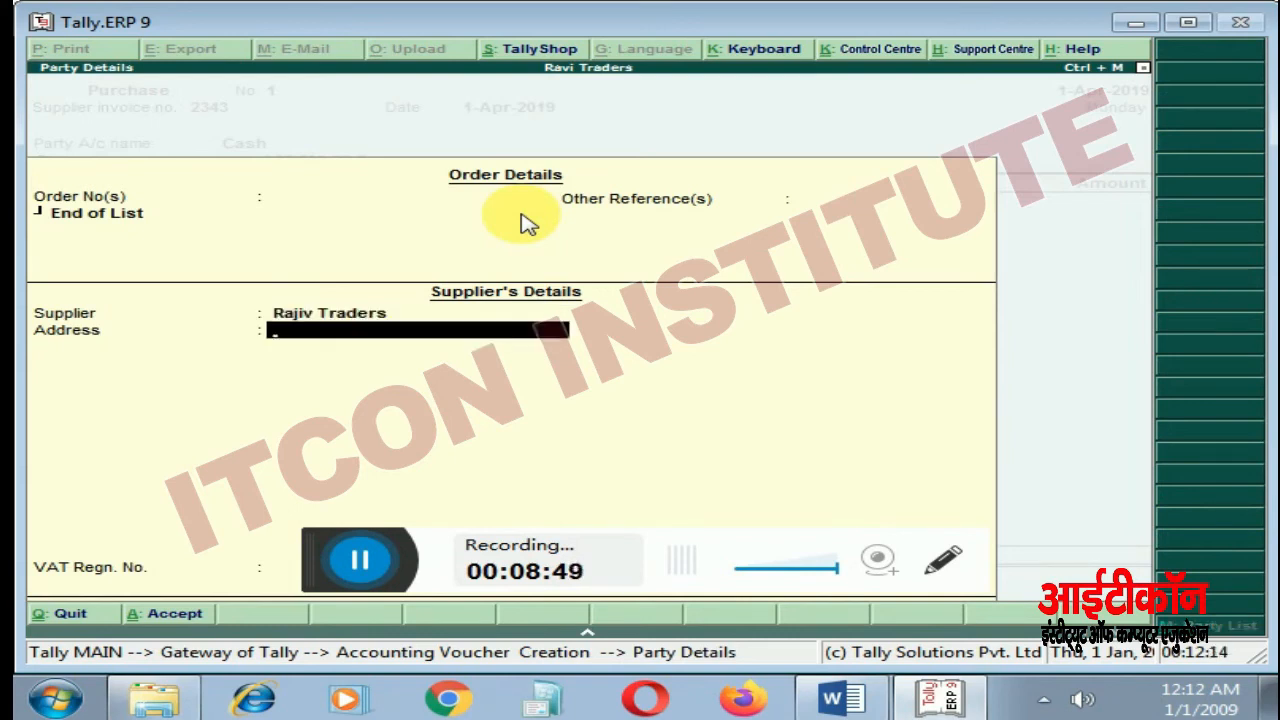
{"action": "type", "text": "Sho"}
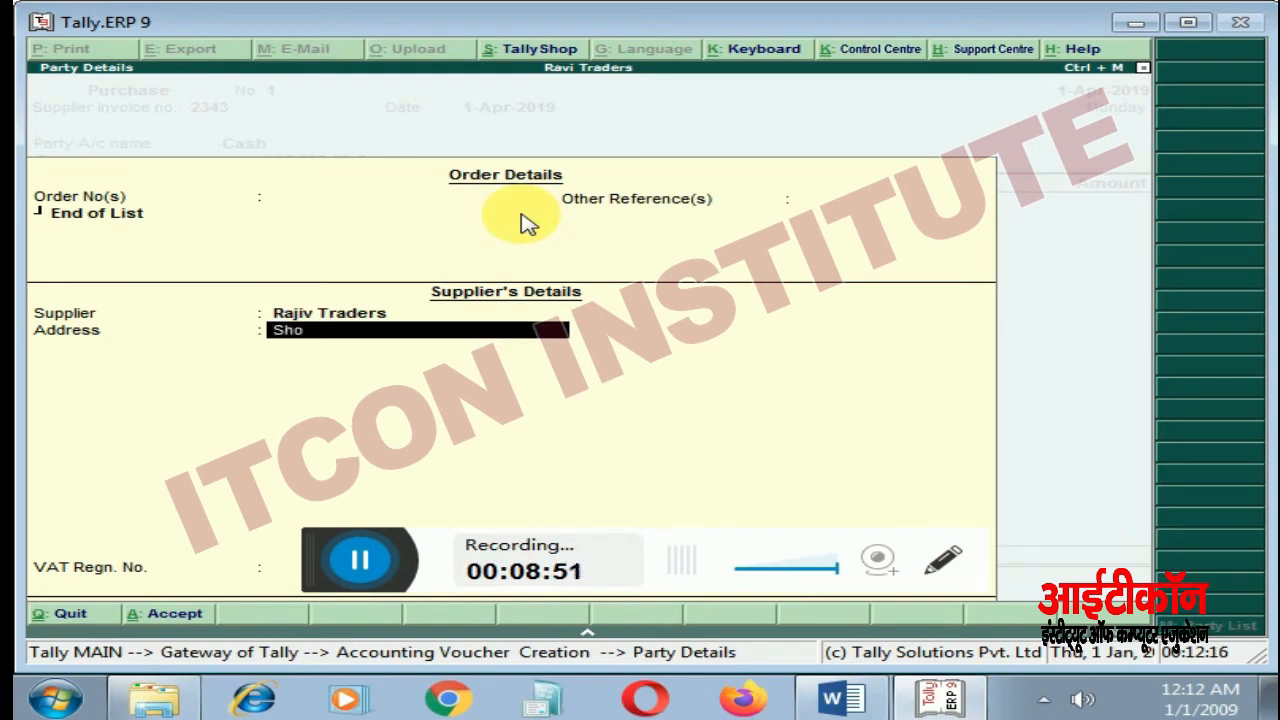
{"action": "type", "text": "p No 45 Ne"}
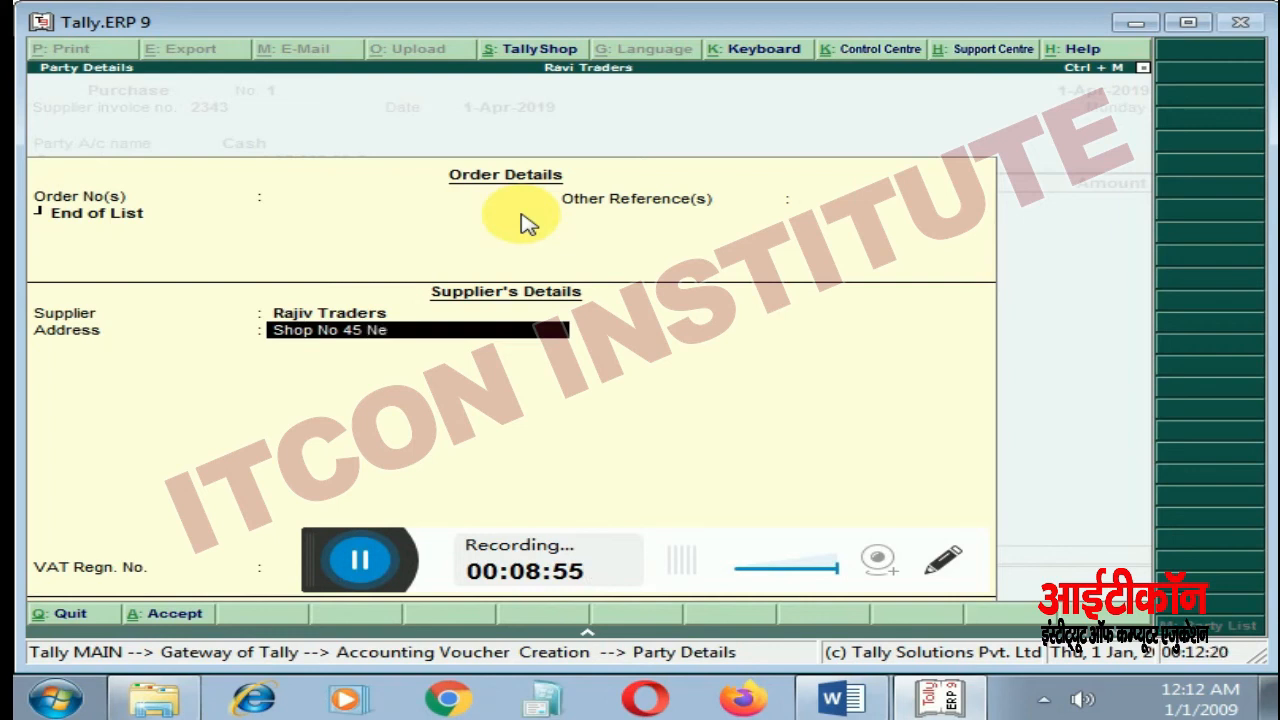
{"action": "type", "text": "w Market"}
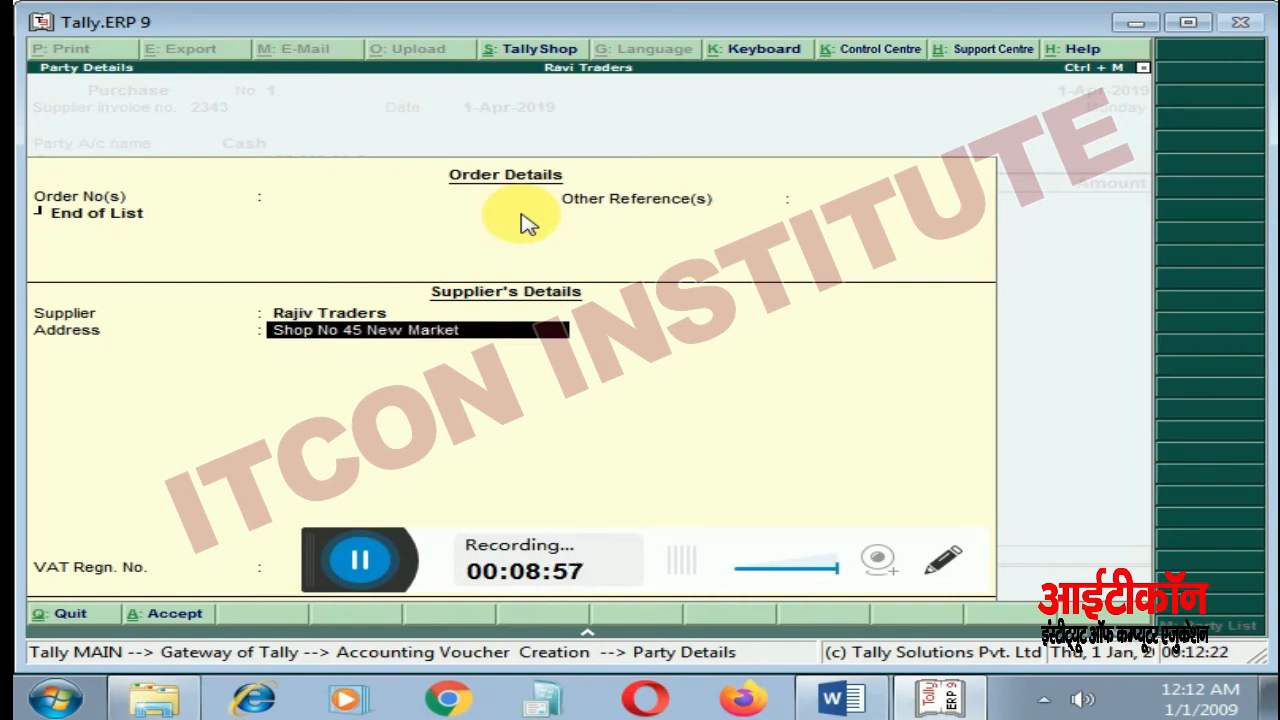
{"action": "type", "text": " Bhopa"}
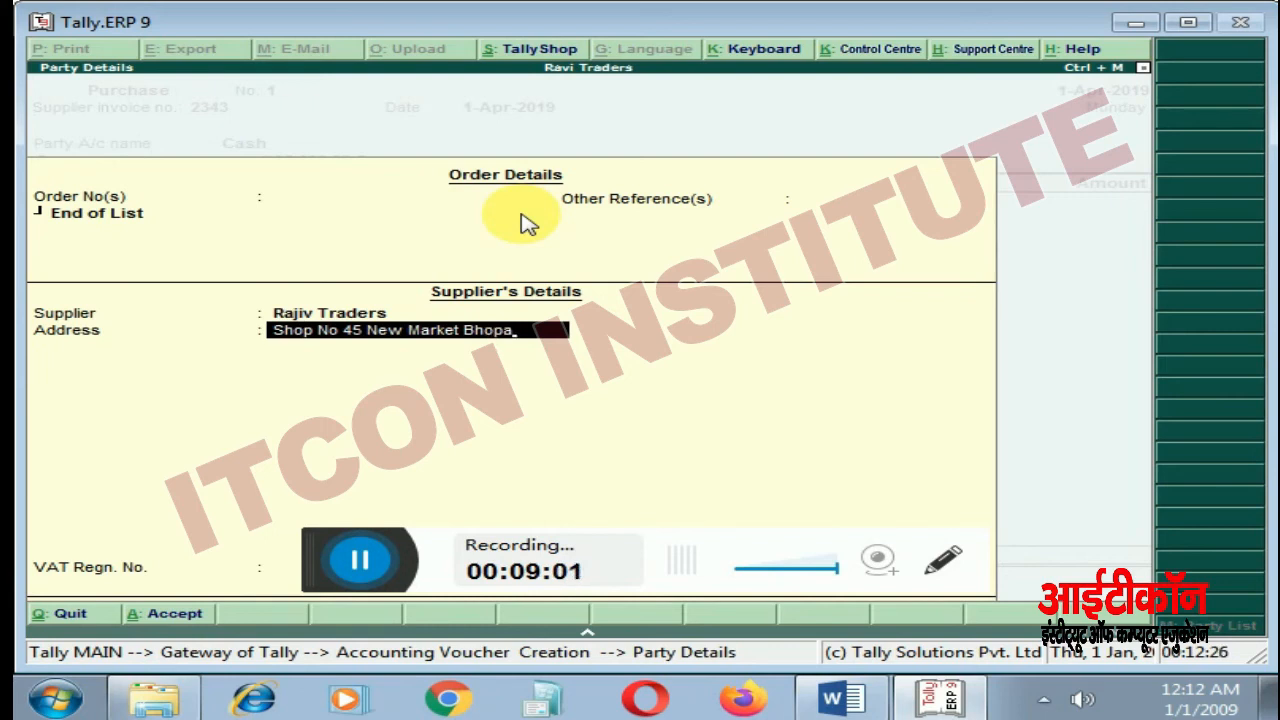
{"action": "type", "text": "l"}
{"action": "key", "text": "Return"}
{"action": "key", "text": "Return"}
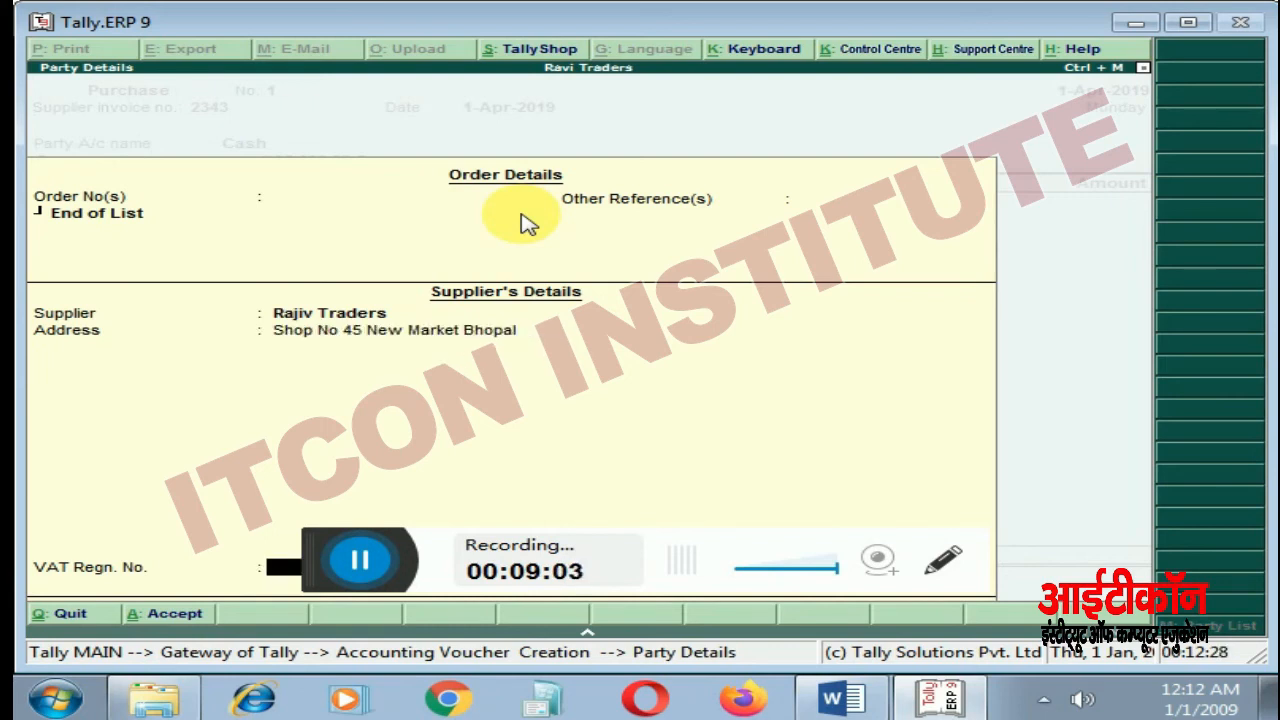
{"action": "key", "text": "Return"}
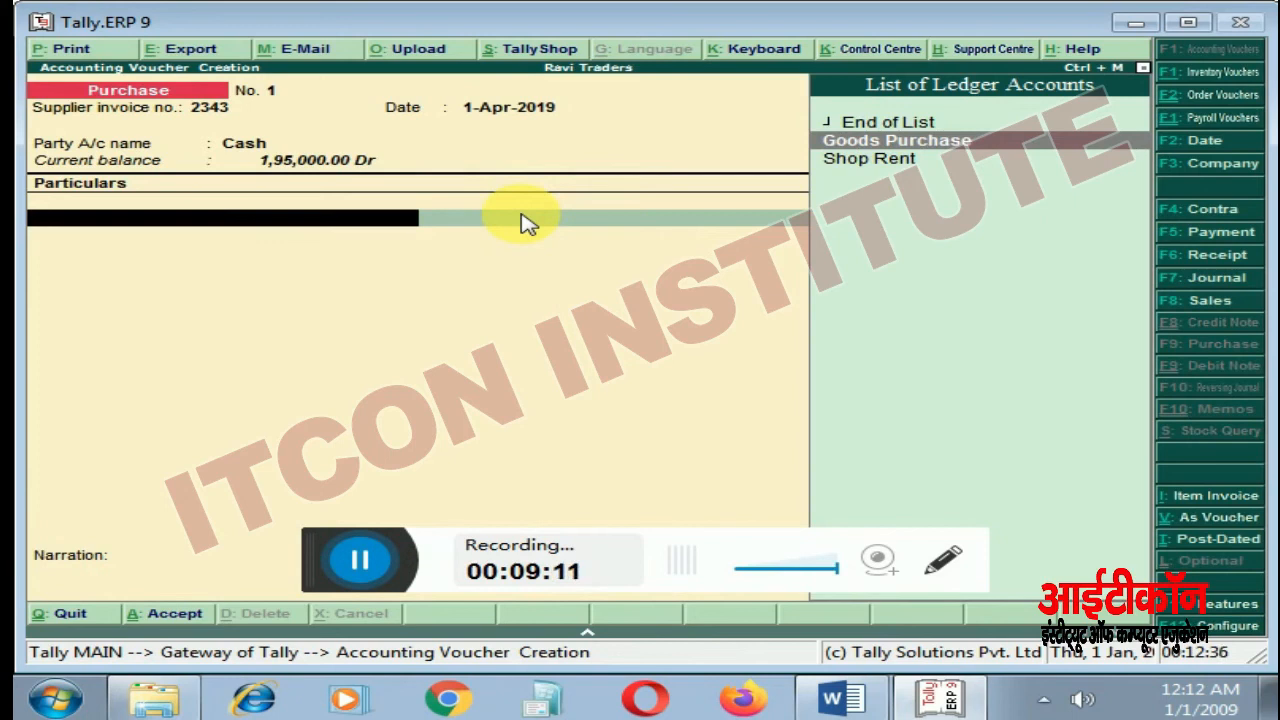
Step: Enter Goods Purchase for 10,000 without narration, save the Purchase voucher, and return to the Gateway of Tally
{"action": "key", "text": "Return"}
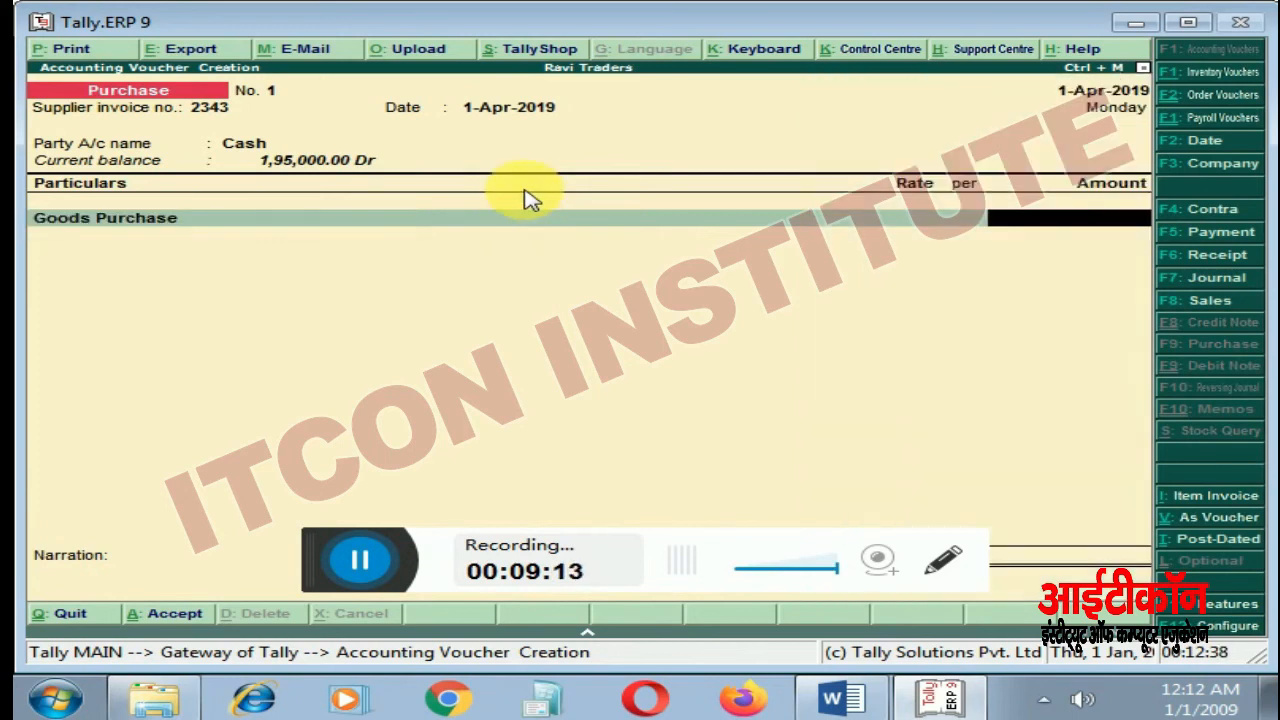
{"action": "type", "text": "10000"}
{"action": "key", "text": "Return"}
{"action": "key", "text": "Return"}
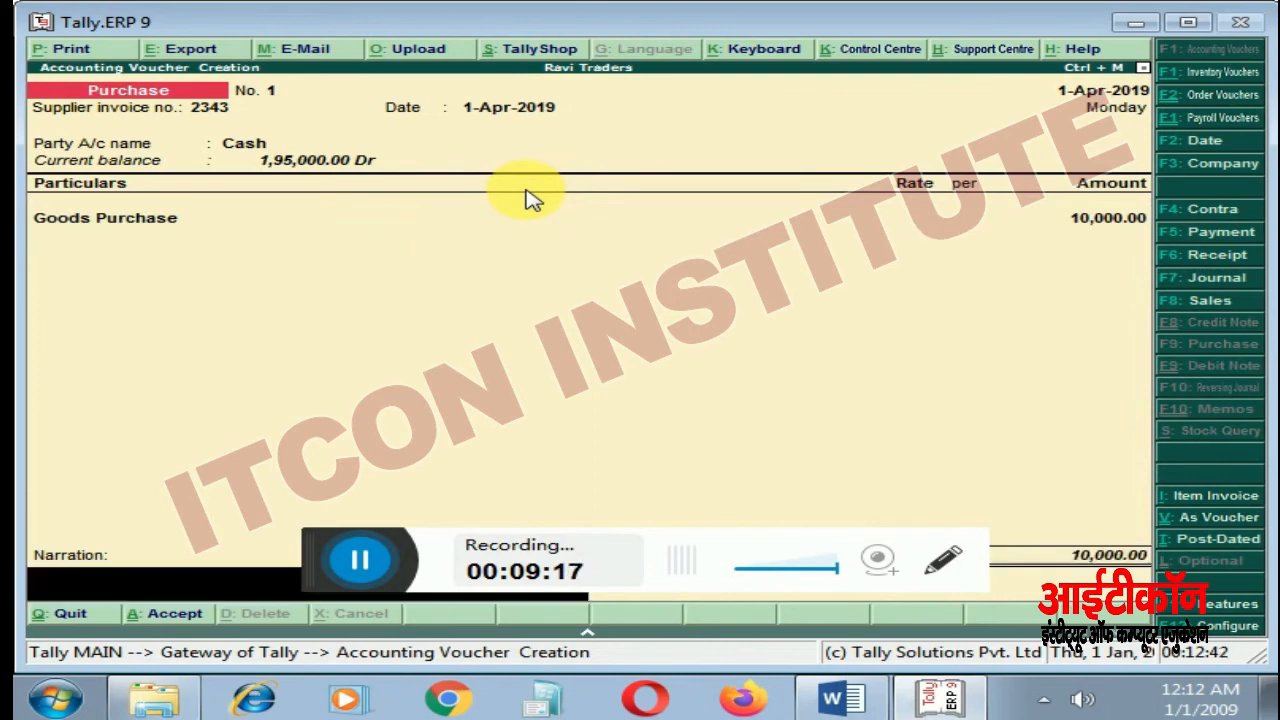
{"action": "key", "text": "Return"}
{"action": "key", "text": "Return"}
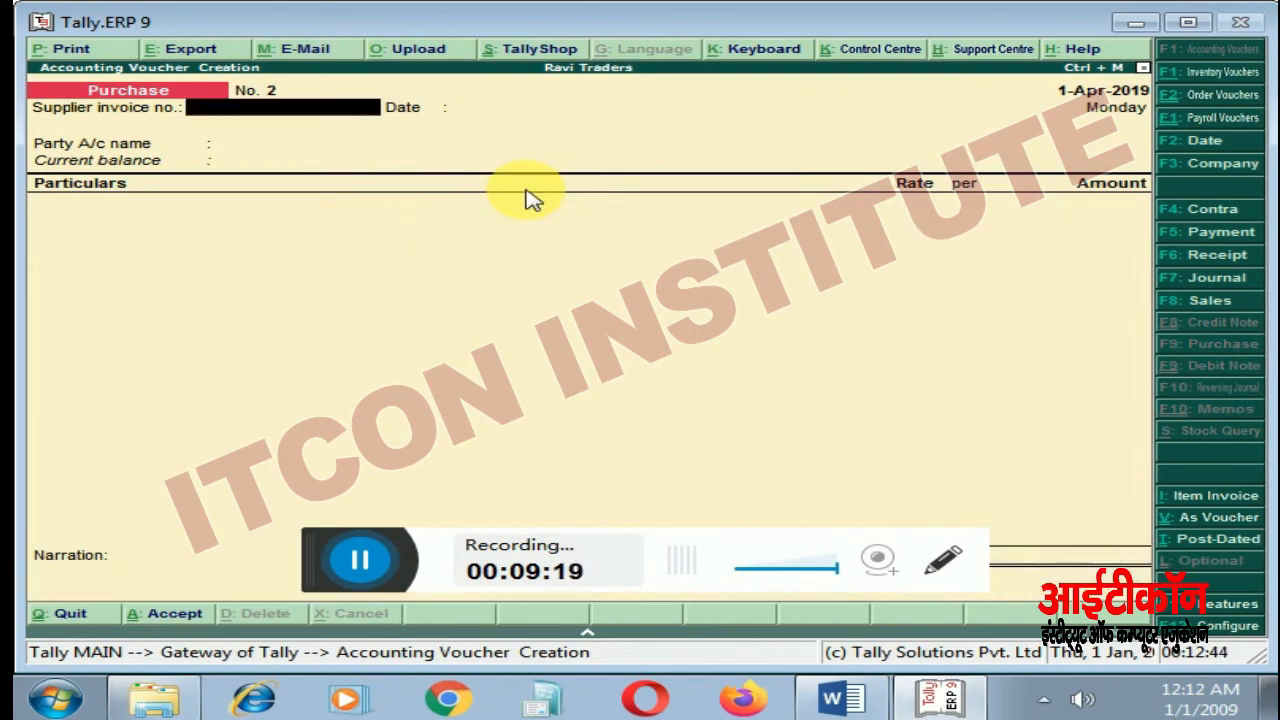
{"action": "key", "text": "Escape"}
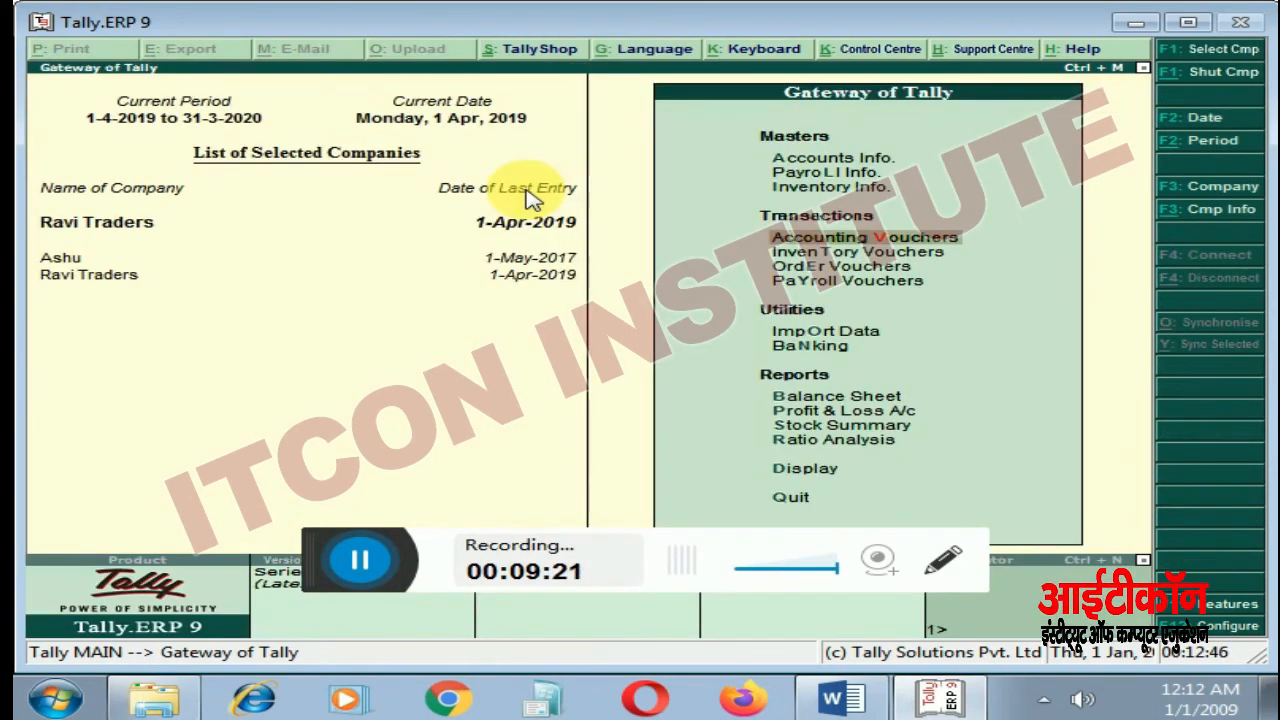
Step: Examine the Balance Sheet and its Profit & Loss A/c details, and return to the Gateway of Tally
{"action": "key", "text": "Down"}
{"action": "key", "text": "Down"}
{"action": "key", "text": "Down"}
{"action": "key", "text": "Down"}
{"action": "key", "text": "Down"}
{"action": "key", "text": "Down"}
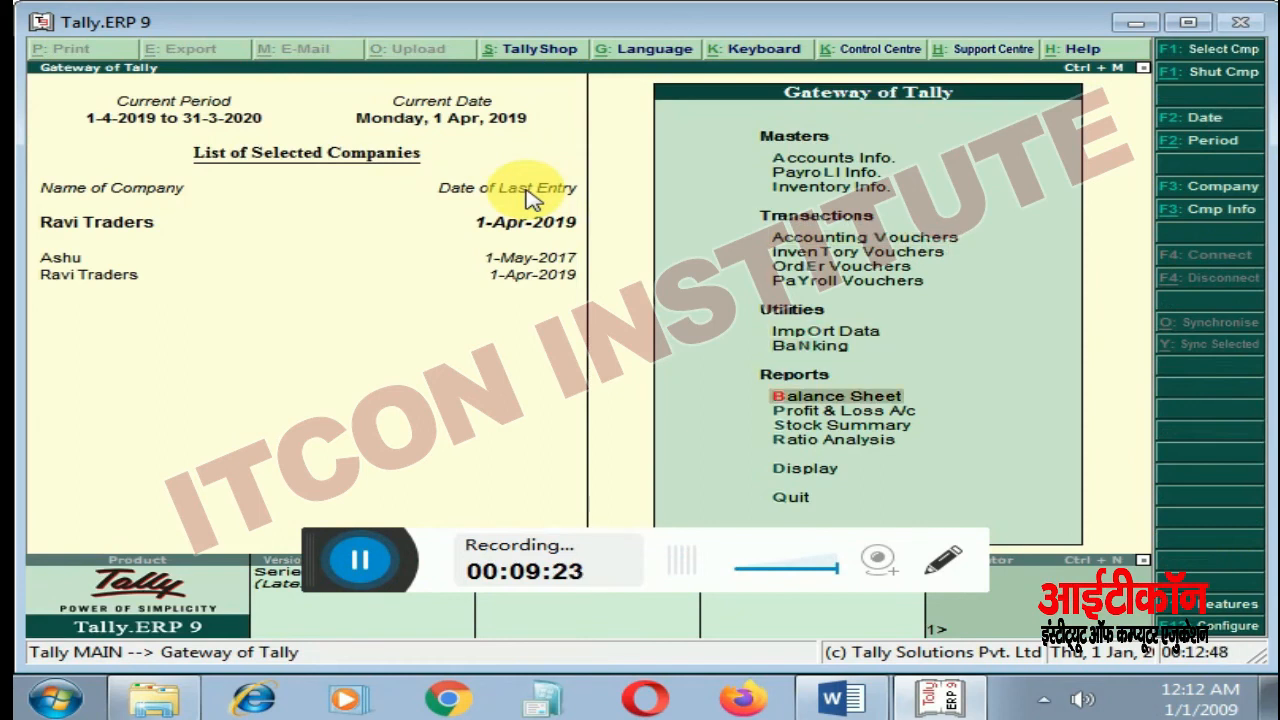
{"action": "key", "text": "Return"}
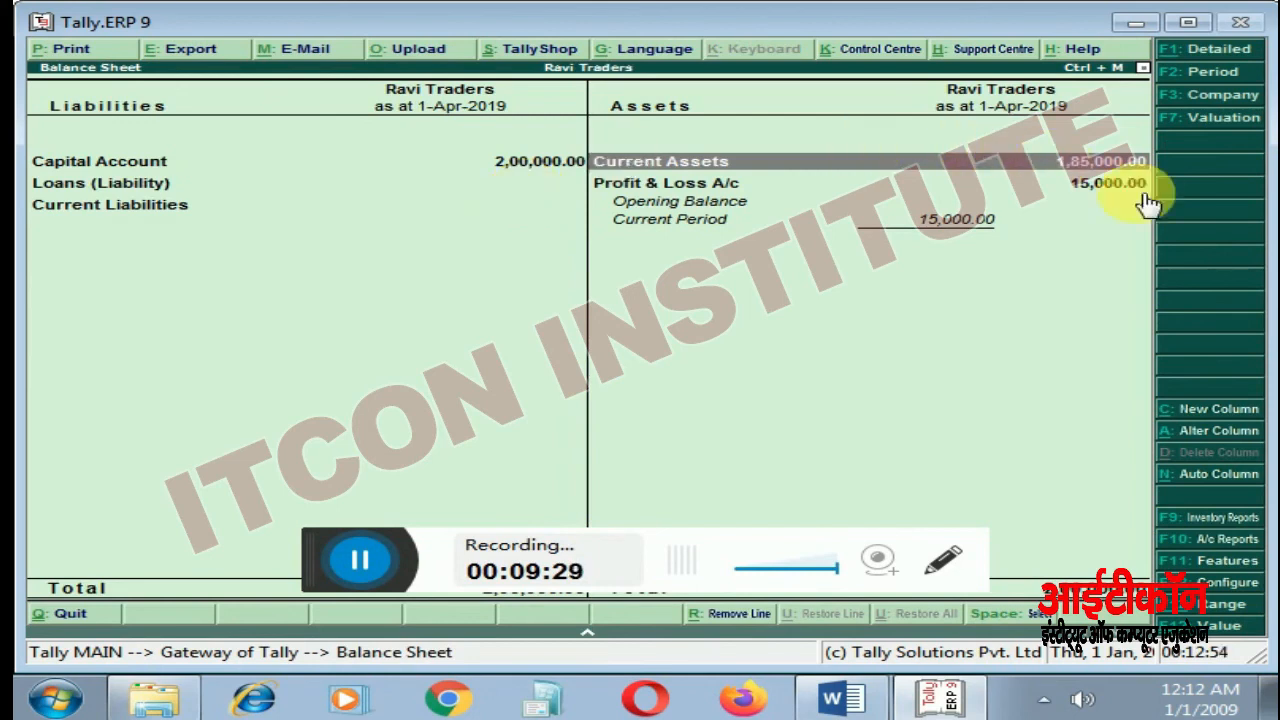
{"action": "left_click", "coordinate": [1110, 179]}
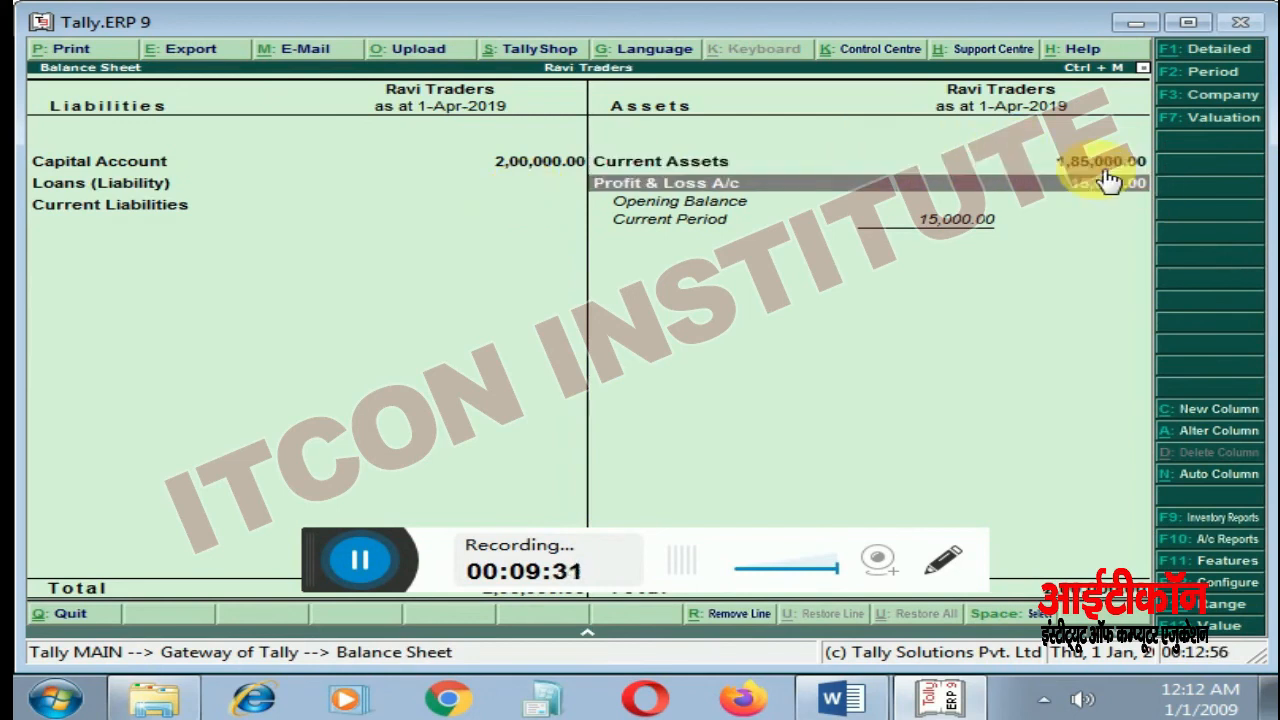
{"action": "double_click", "coordinate": [1106, 179]}
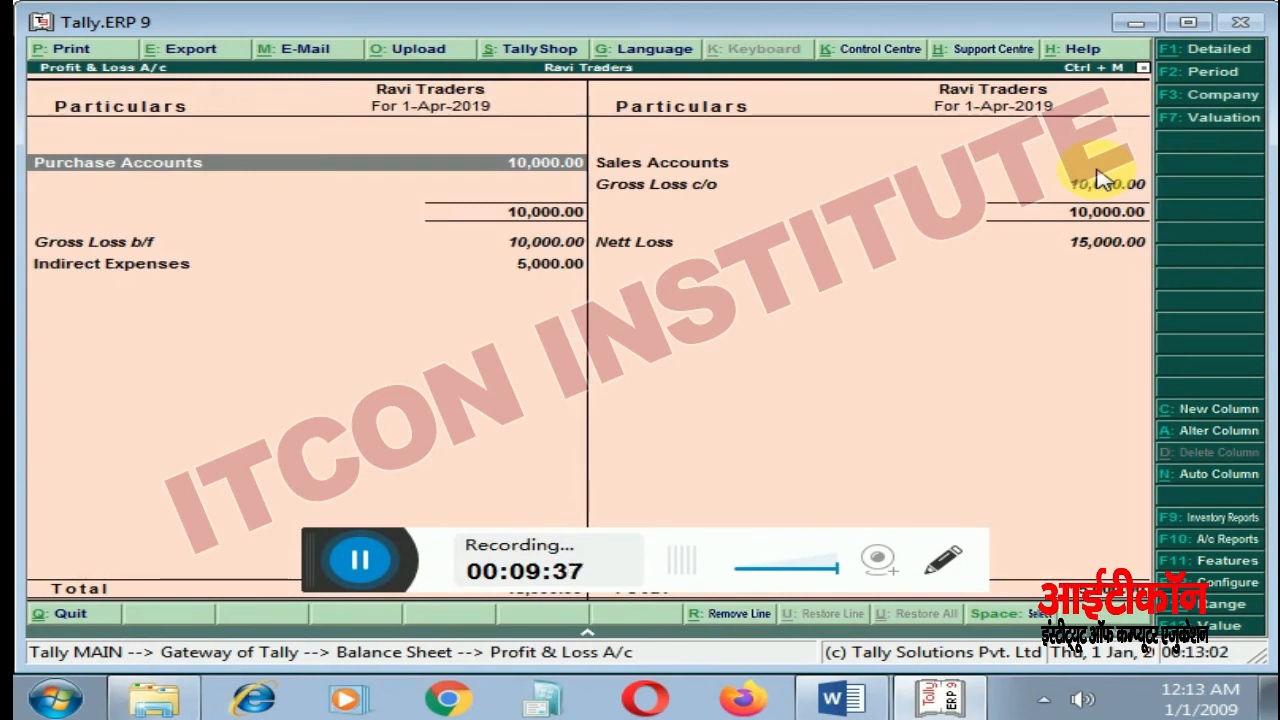
{"action": "key", "text": "Escape"}
{"action": "key", "text": "Escape"}
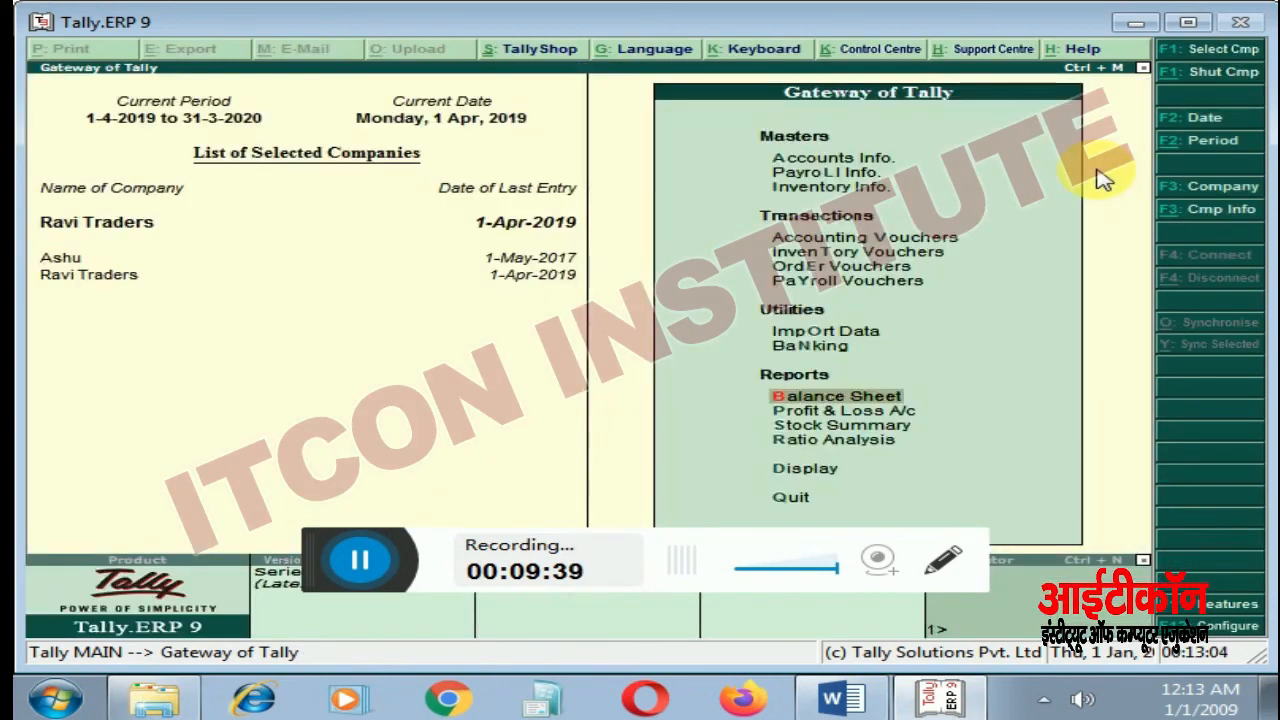
Step: Open accounting voucher creation and set the voucher type to Sales
{"action": "key", "text": "Up"}
{"action": "key", "text": "Up"}
{"action": "key", "text": "Up"}
{"action": "key", "text": "Up"}
{"action": "key", "text": "Up"}
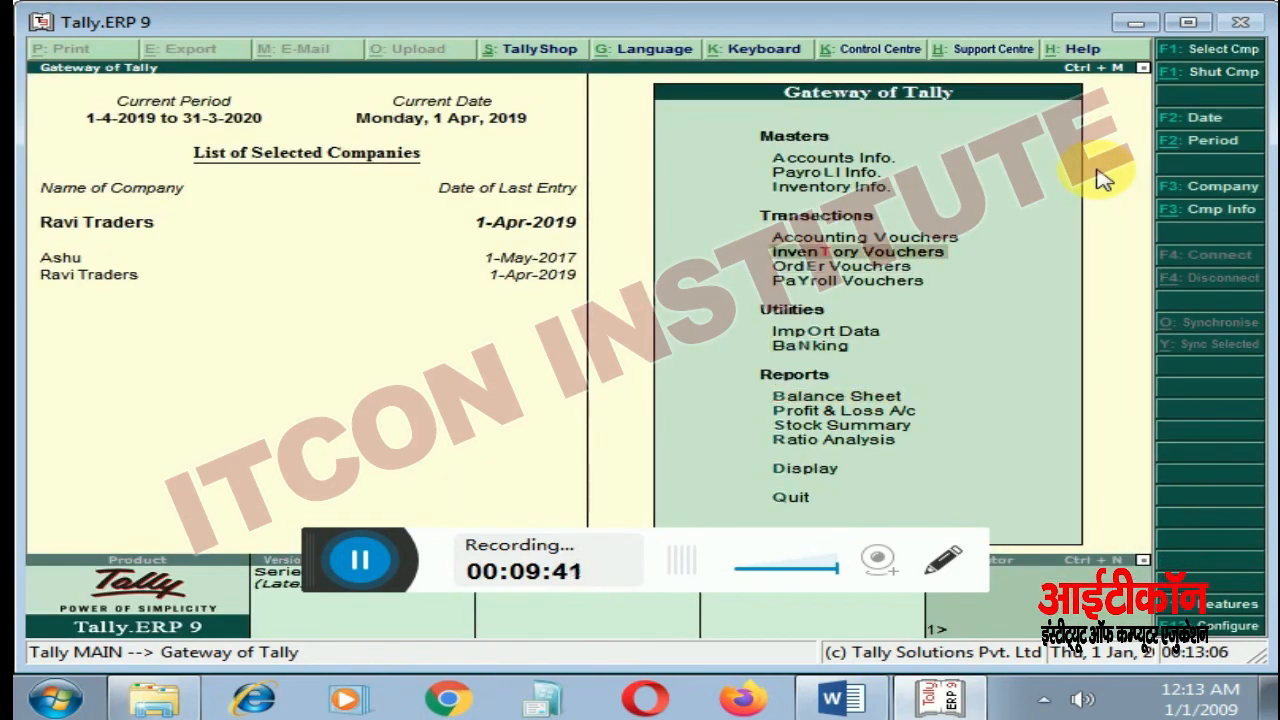
{"action": "key", "text": "Up"}
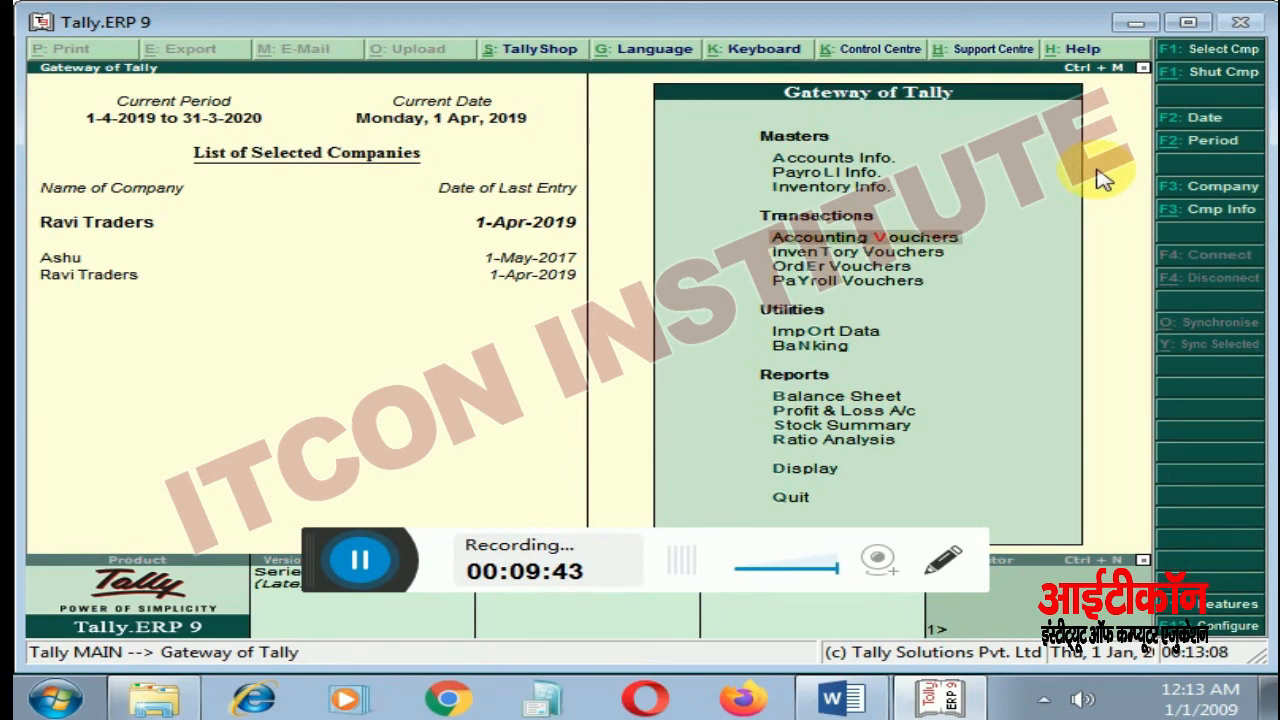
{"action": "key", "text": "Return"}
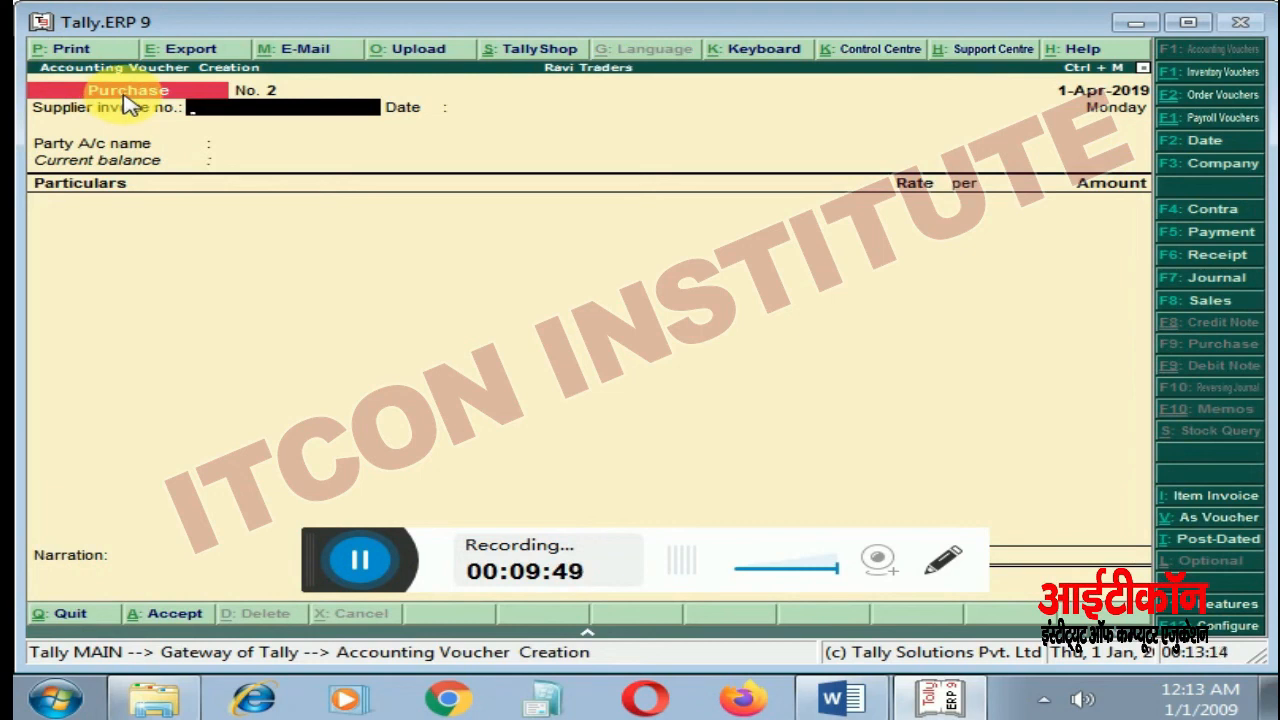
{"action": "key", "text": "F8"}
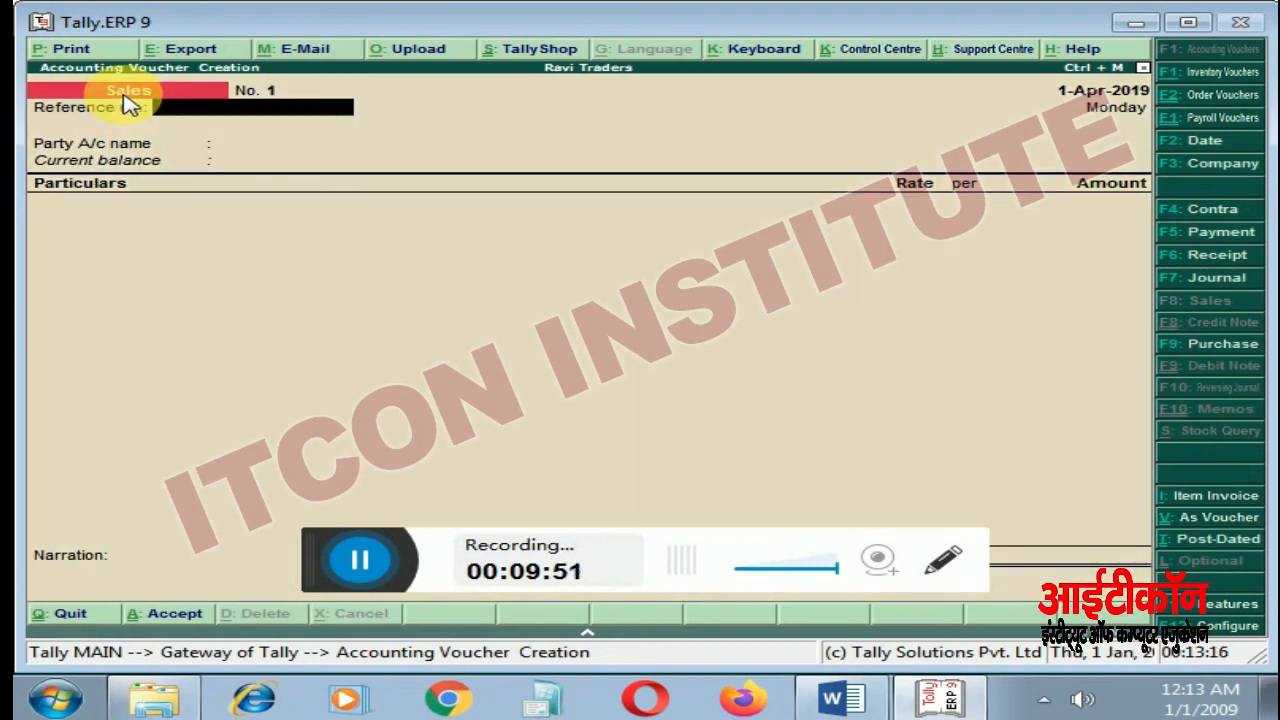
Step: Set the Sales reference number to 2342, choose Cash as the party account, and leave the despatch and order details blank
{"action": "type", "text": "2342"}
{"action": "key", "text": "Return"}
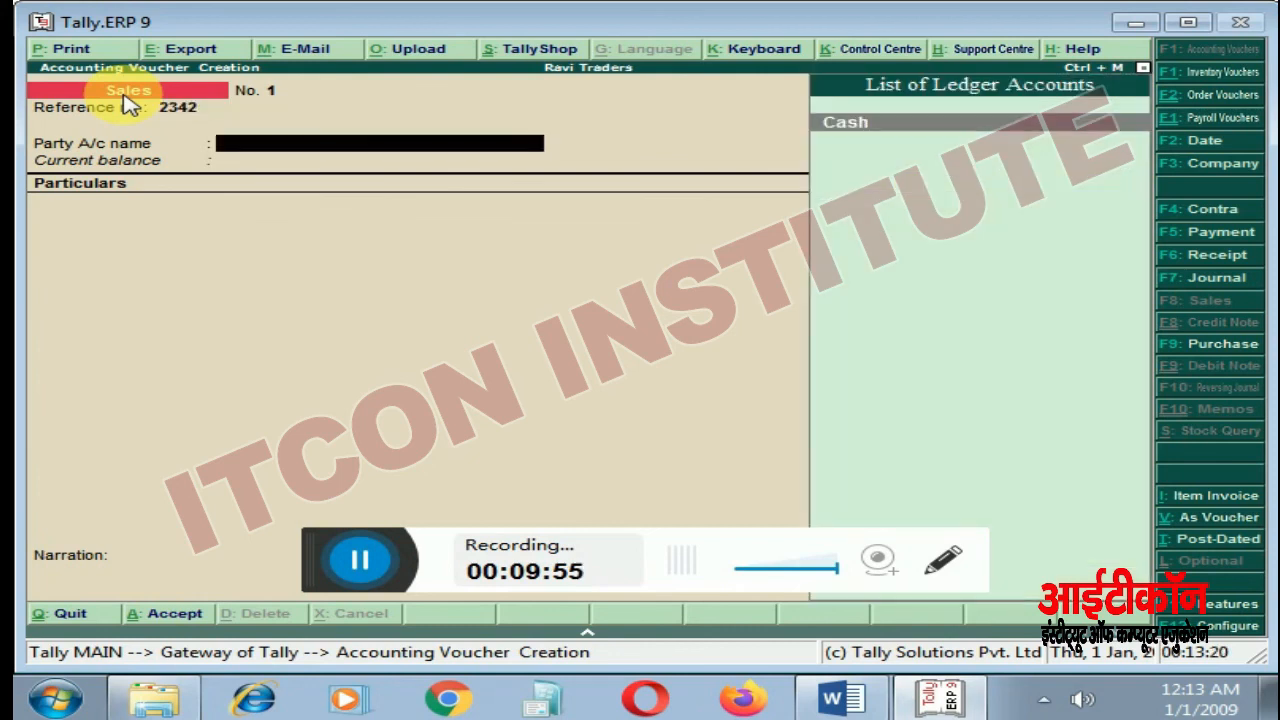
{"action": "key", "text": "Return"}
{"action": "key", "text": "Return"}
{"action": "key", "text": "Return"}
{"action": "key", "text": "Return"}
{"action": "key", "text": "Return"}
{"action": "key", "text": "Return"}
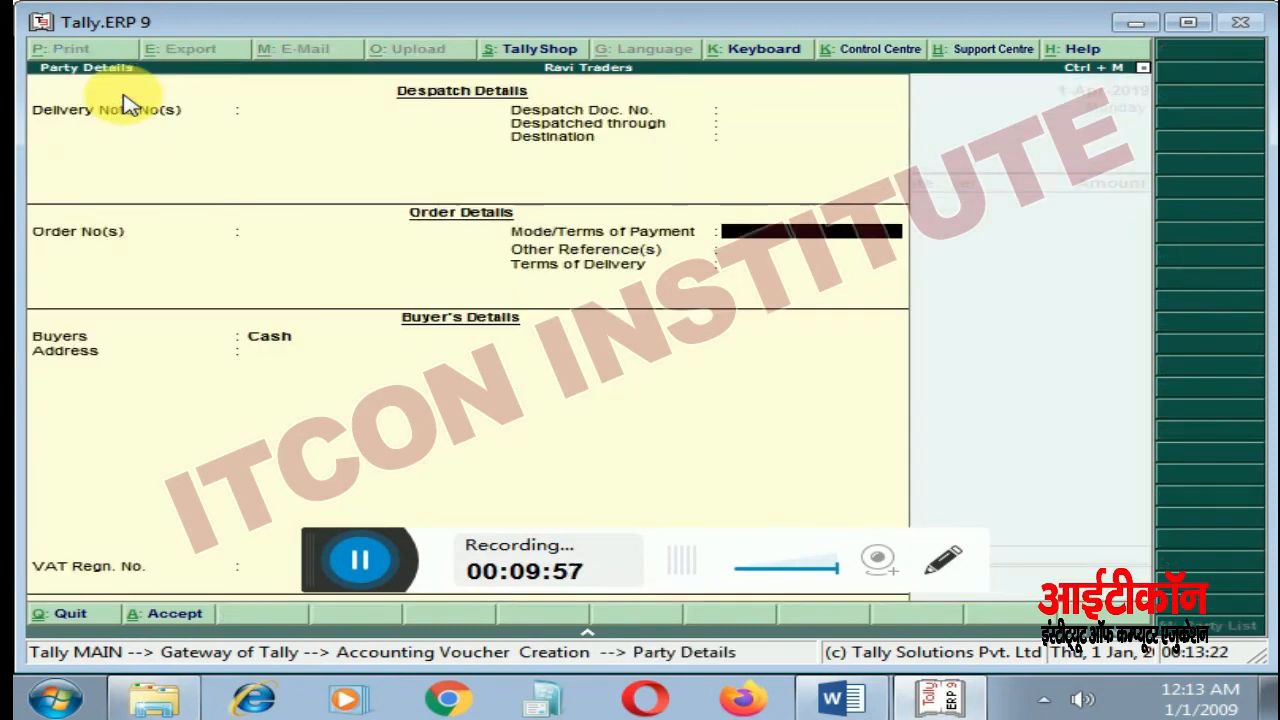
{"action": "key", "text": "Return"}
{"action": "key", "text": "Return"}
{"action": "key", "text": "Return"}
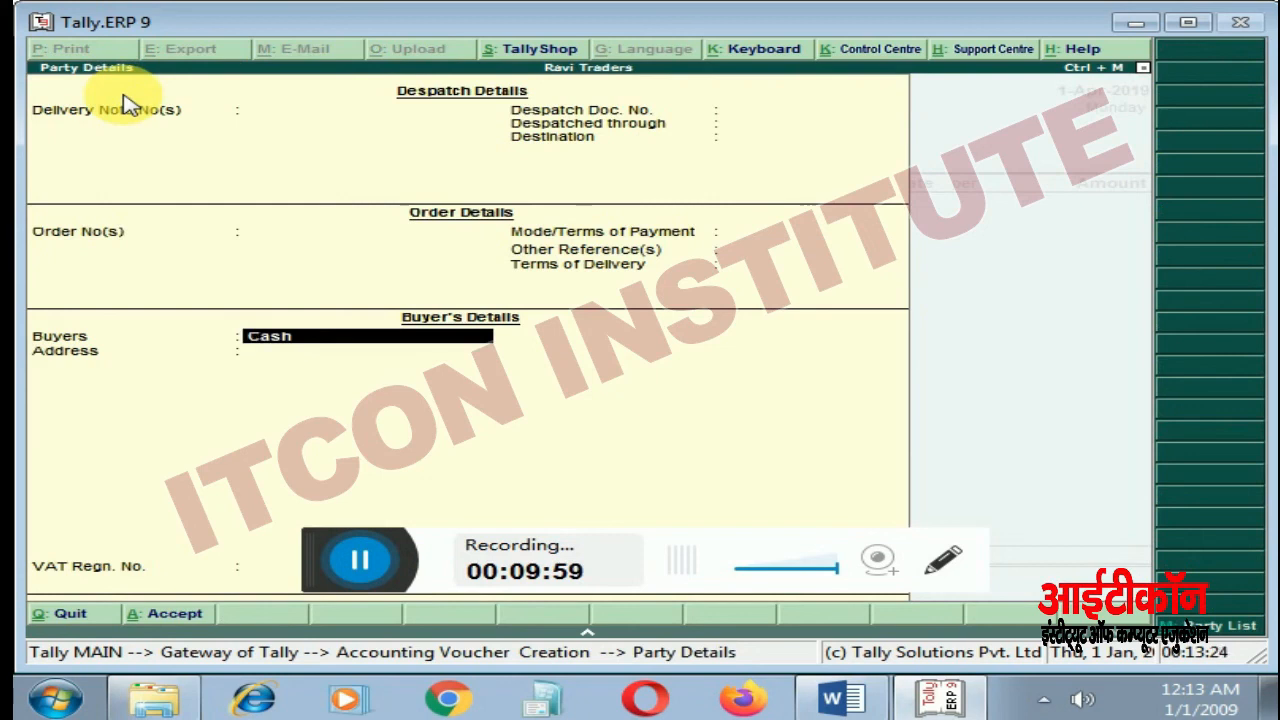
Step: Enter Mohit Traders as the buyer and accept the party details without an address or VAT registration number
{"action": "type", "text": "Mohit"}
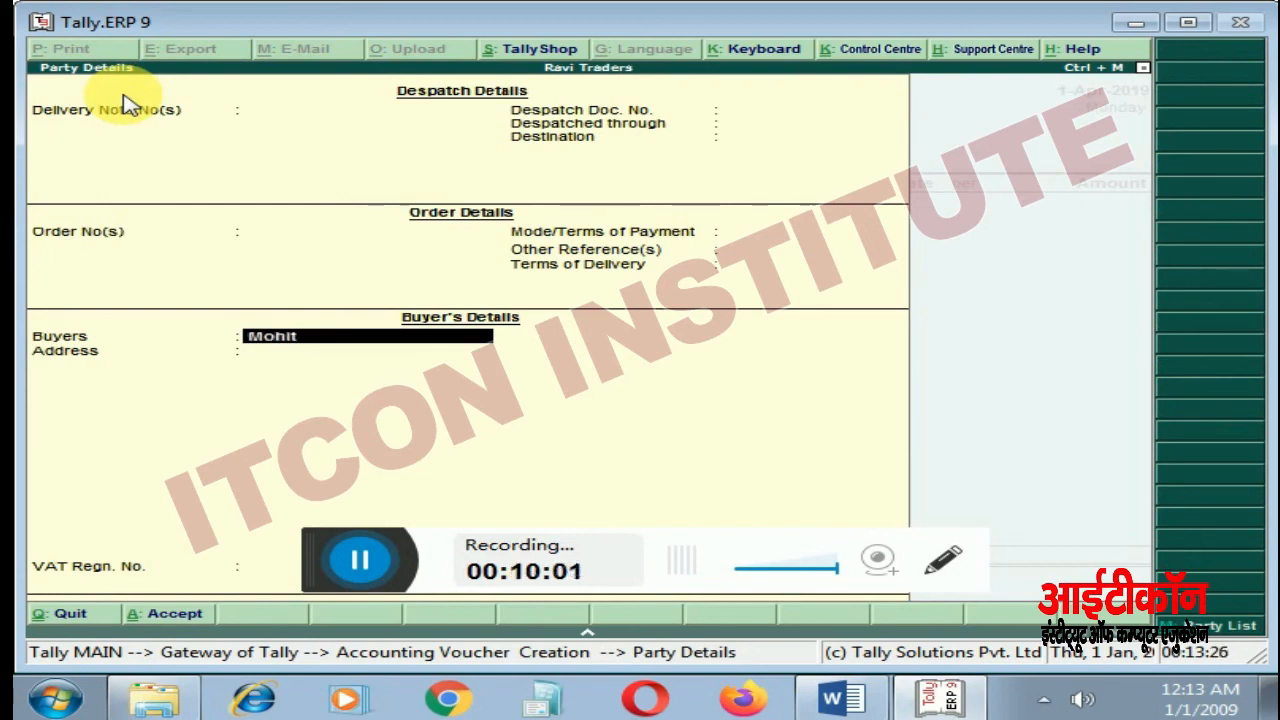
{"action": "type", "text": " Traders"}
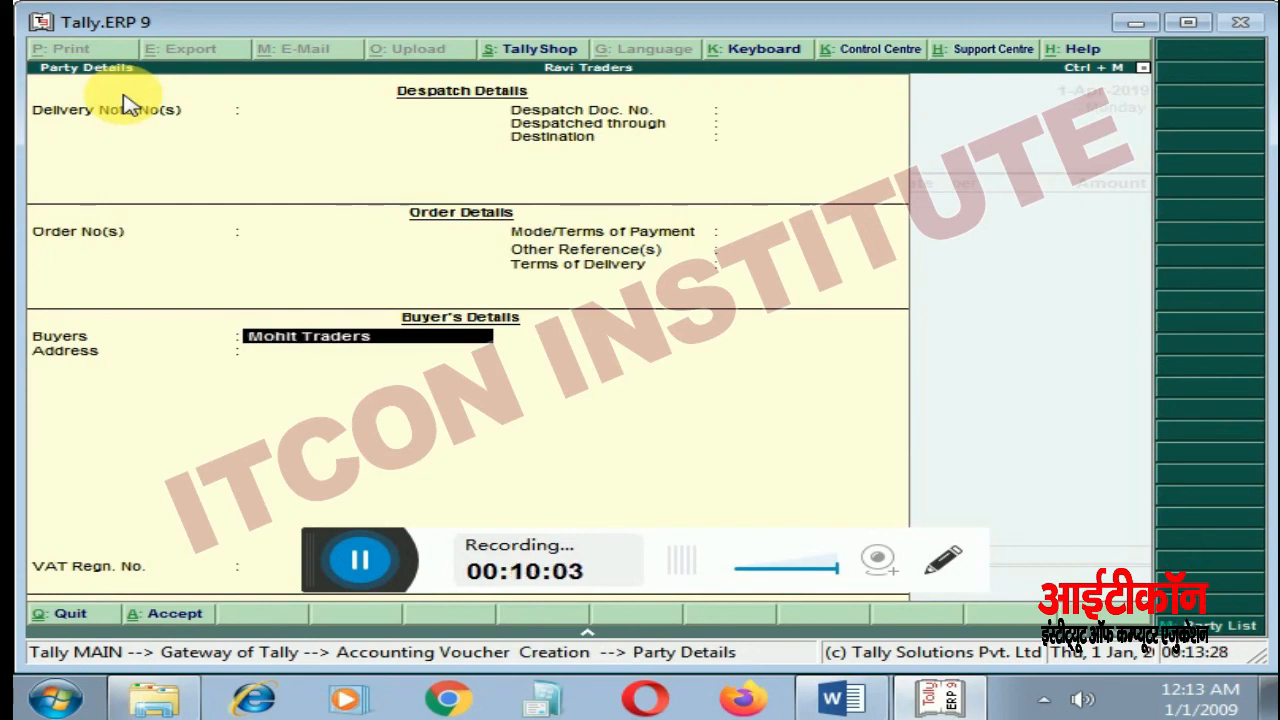
{"action": "key", "text": "Return"}
{"action": "key", "text": "Return"}
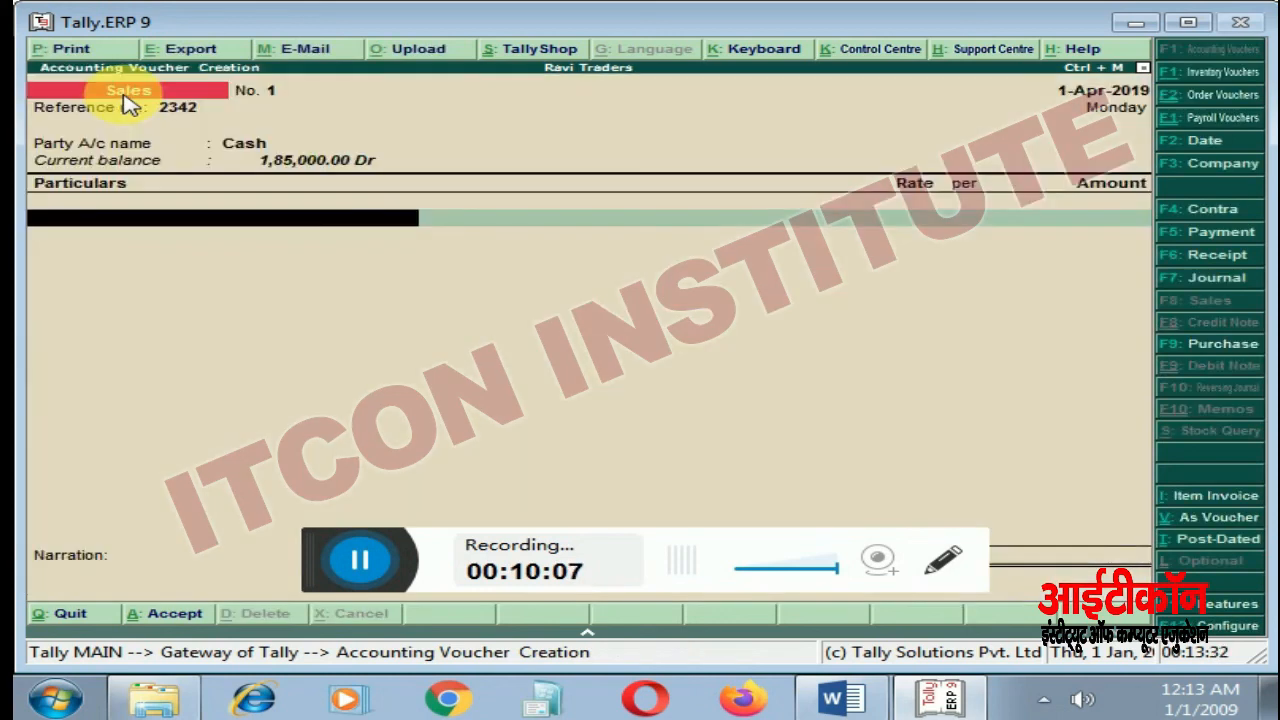
Step: Add the Goods Sales ledger with an amount of 12,000 to the Sales voucher and accept it without a narration
{"action": "key", "text": "Down"}
{"action": "key", "text": "Return"}
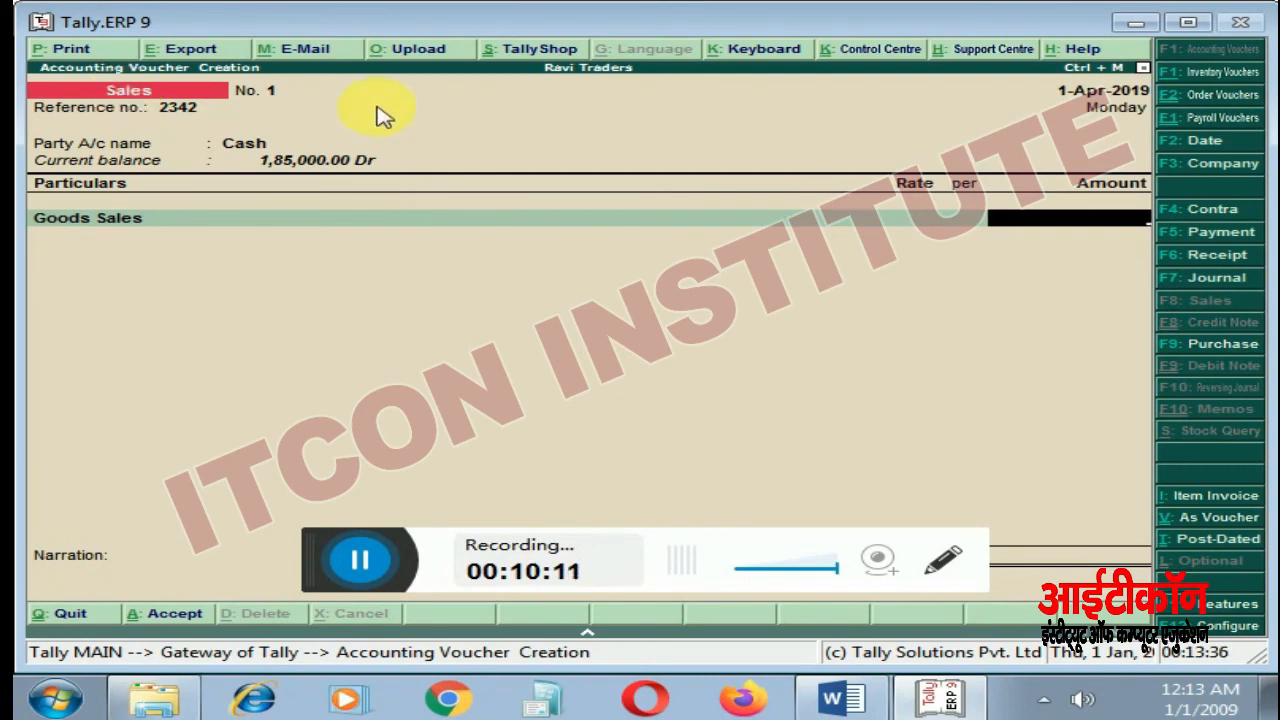
{"action": "type", "text": "12,0"}
{"action": "type", "text": "000"}
{"action": "key", "text": "Return"}
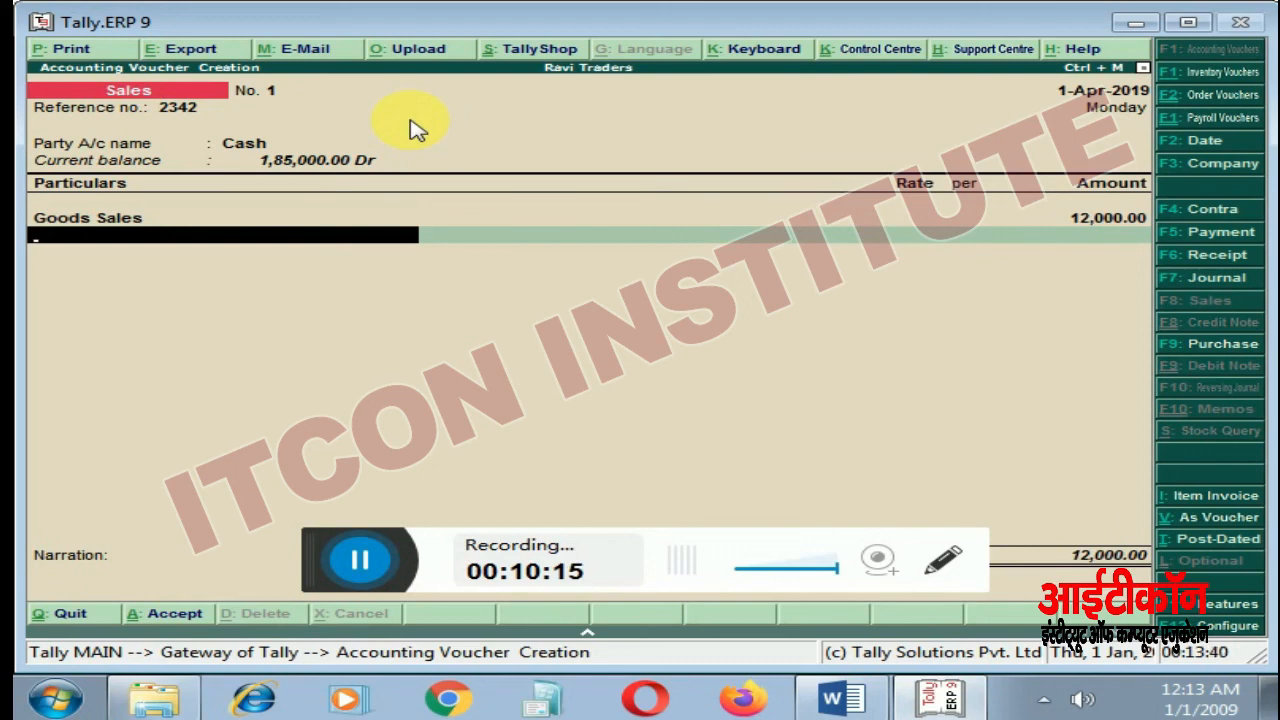
{"action": "key", "text": "Return"}
{"action": "key", "text": "Return"}
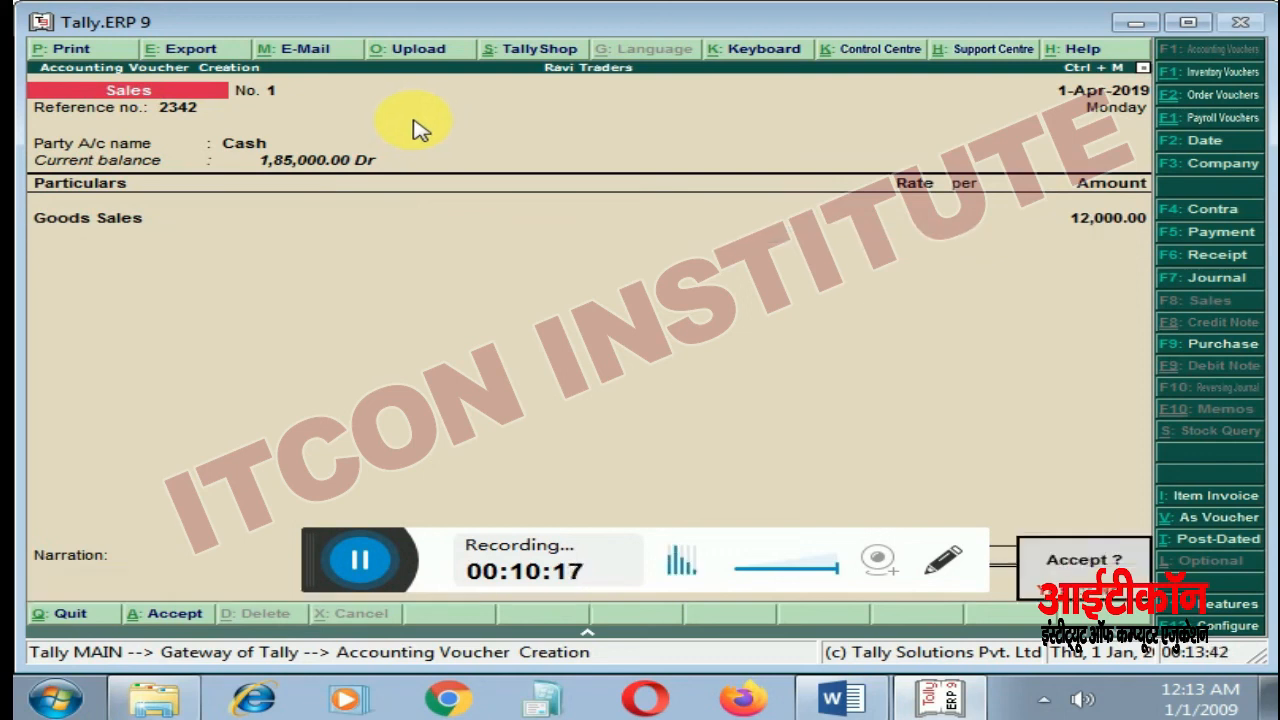
{"action": "key", "text": "Return"}
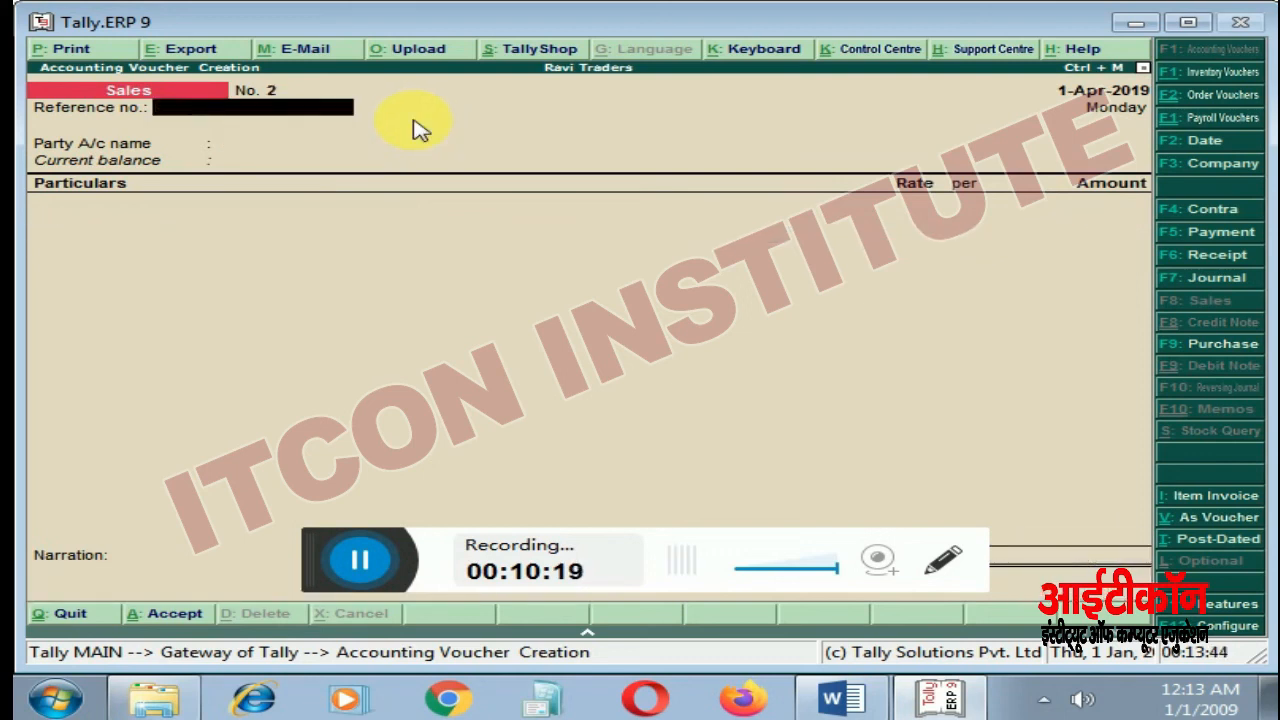
Step: Leave voucher creation and open the Balance Sheet to examine the Current Assets and Profit & Loss A/c entries
{"action": "key", "text": "Escape"}
{"action": "key", "text": "Down"}
{"action": "key", "text": "Down"}
{"action": "key", "text": "Down"}
{"action": "key", "text": "Down"}
{"action": "key", "text": "Down"}
{"action": "key", "text": "Down"}
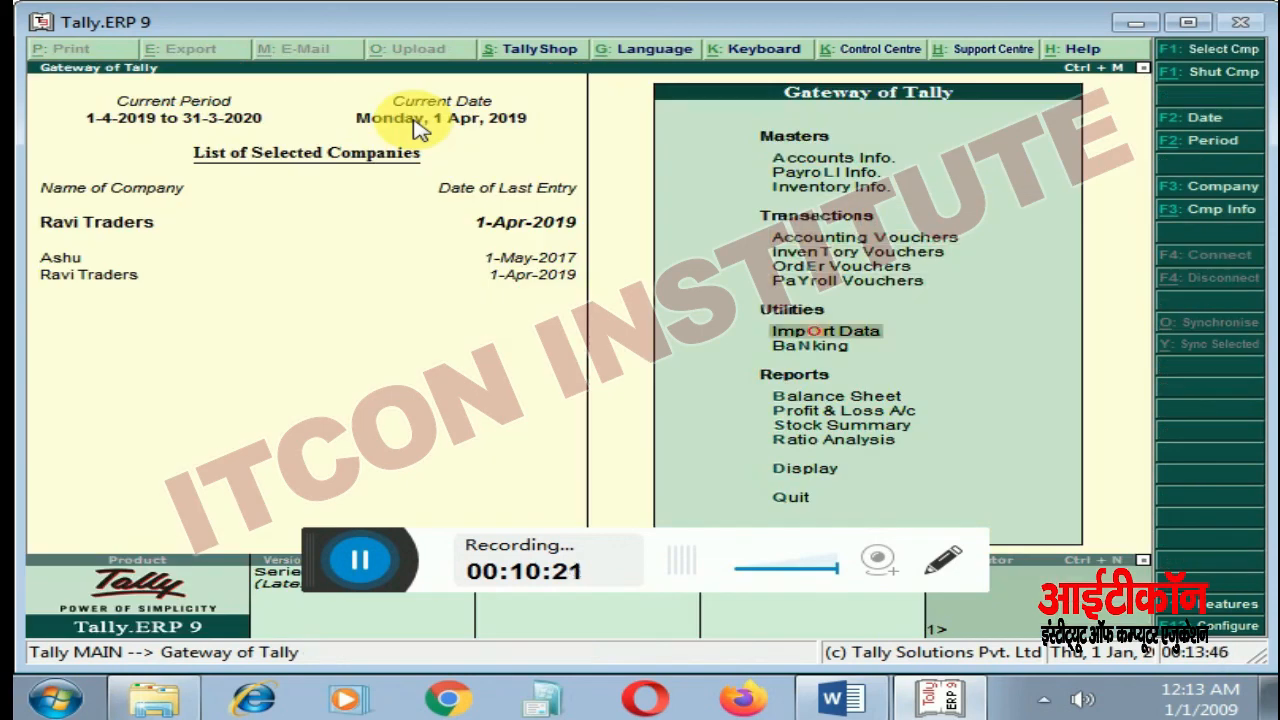
{"action": "key", "text": "Return"}
{"action": "key", "text": "Right"}
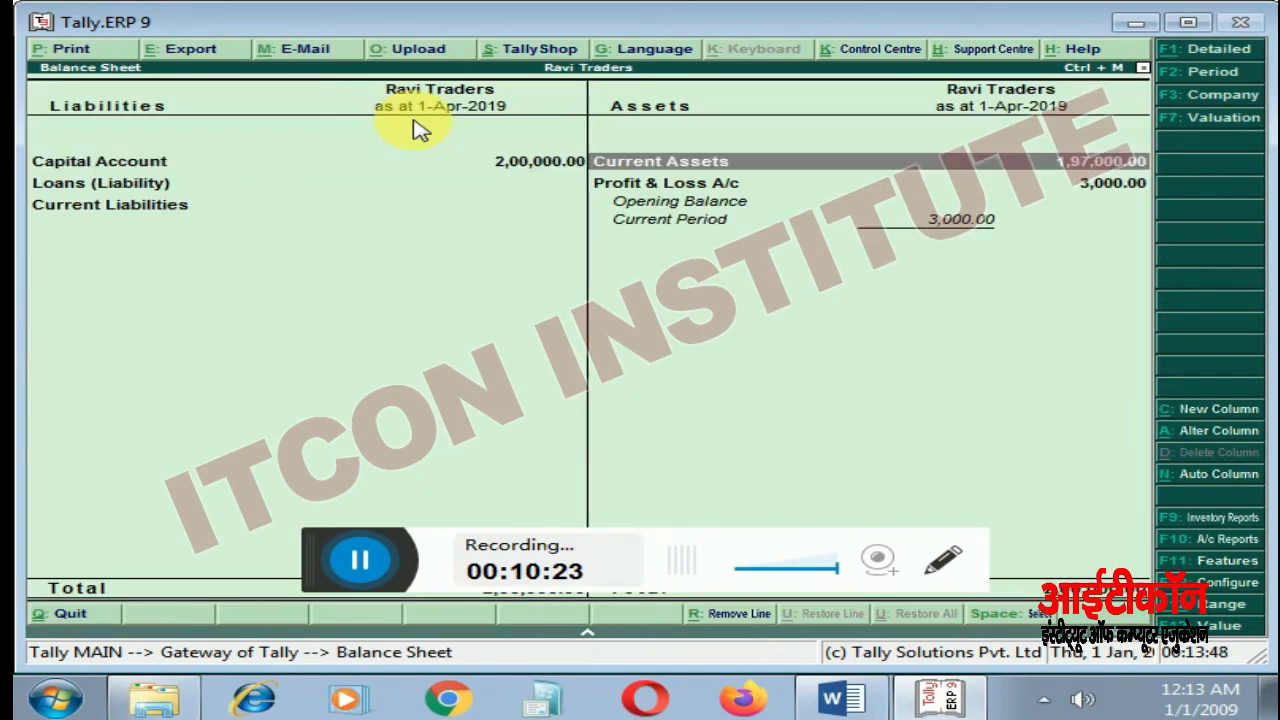
{"action": "key", "text": "Down"}
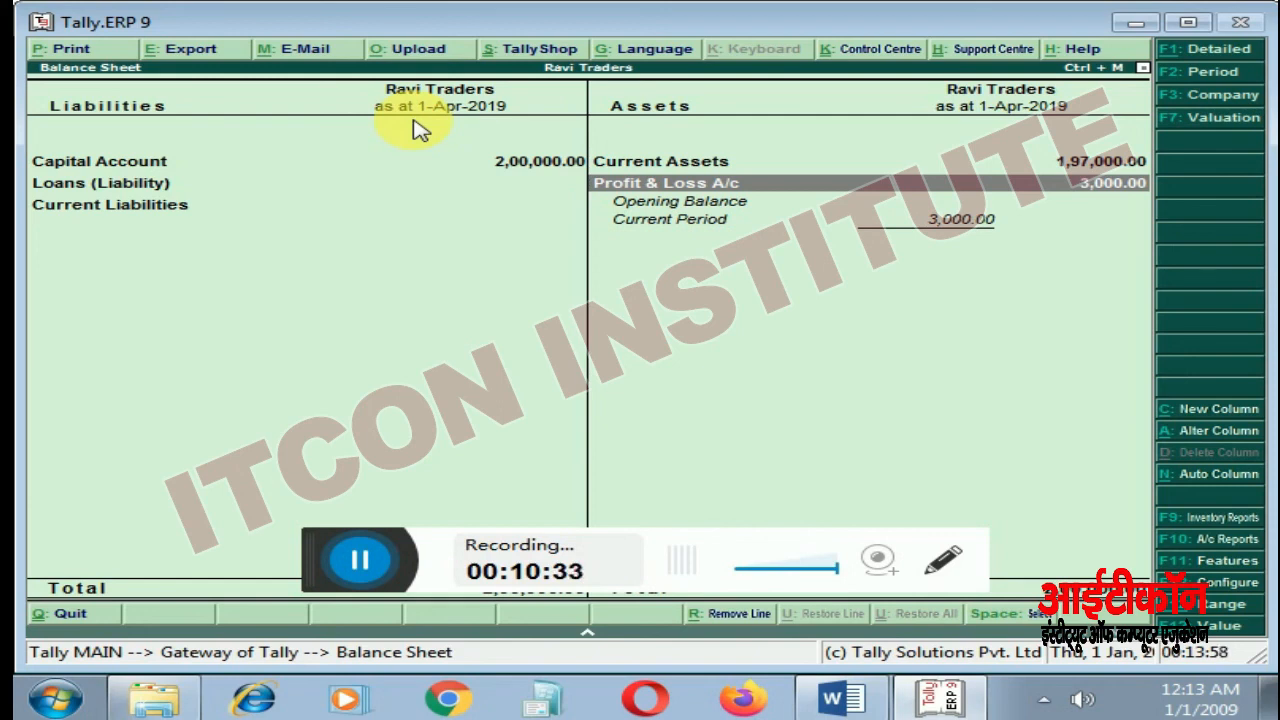
Step: Examine the Profit & Loss A/c details for purchases, sales, indirect expenses, gross profit and nett loss, and return to the Gateway of Tally
{"action": "key", "text": "Return"}
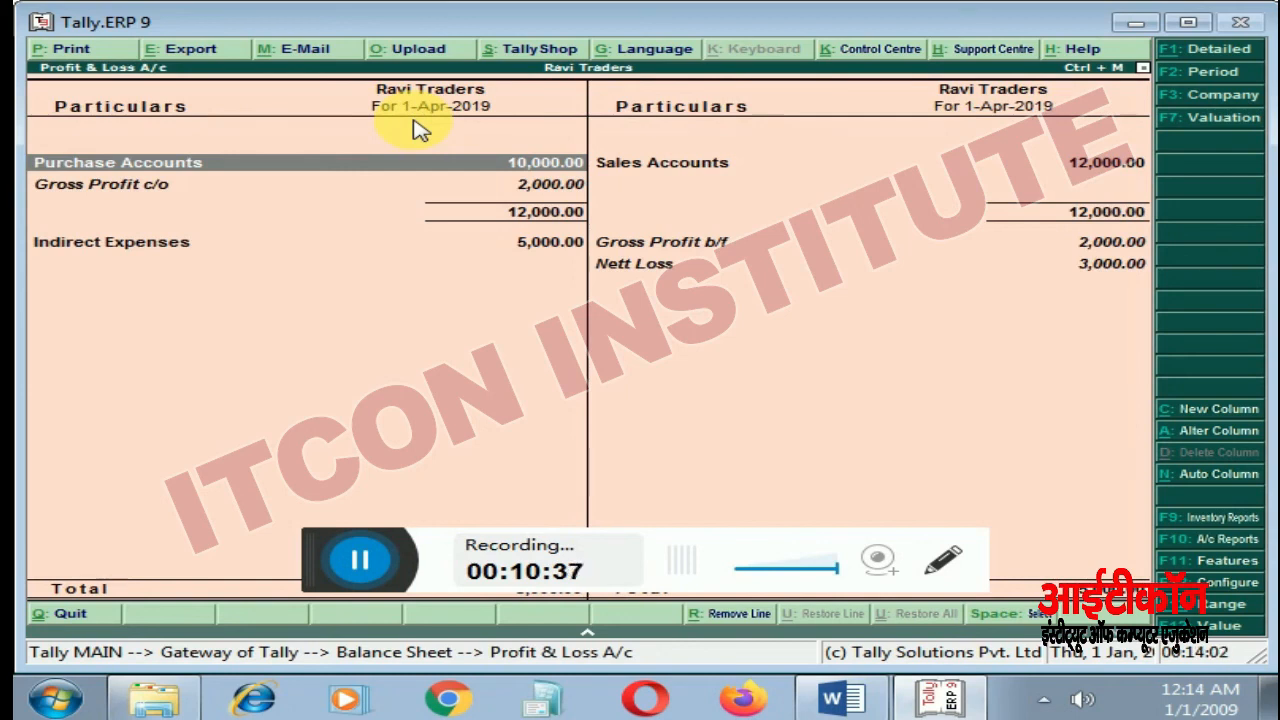
{"action": "key", "text": "Right"}
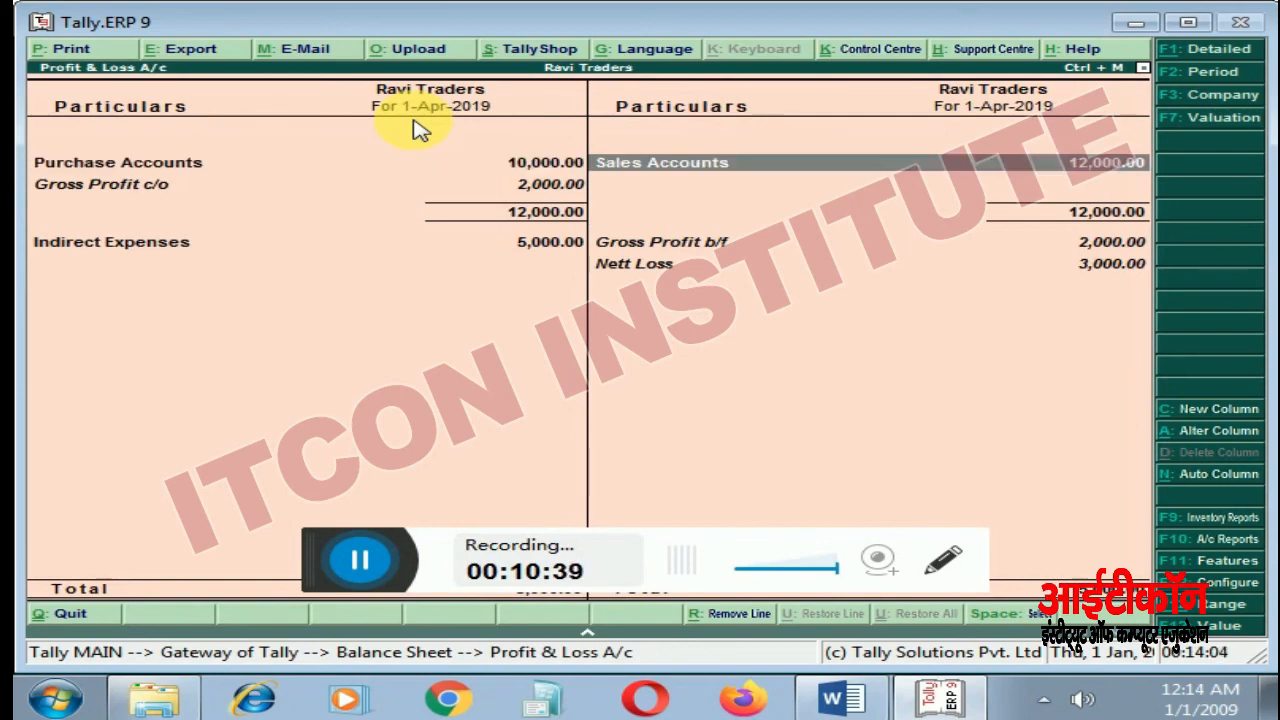
{"action": "key", "text": "Down"}
{"action": "key", "text": "Left"}
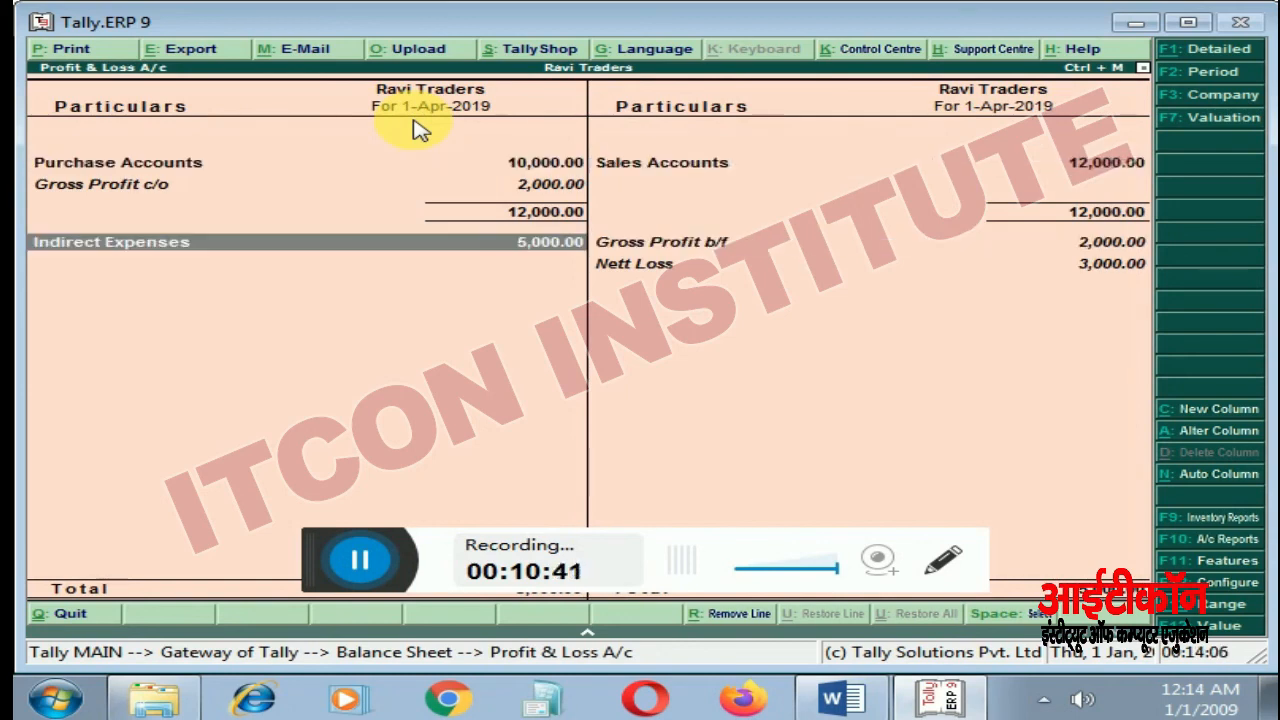
{"action": "key", "text": "Right"}
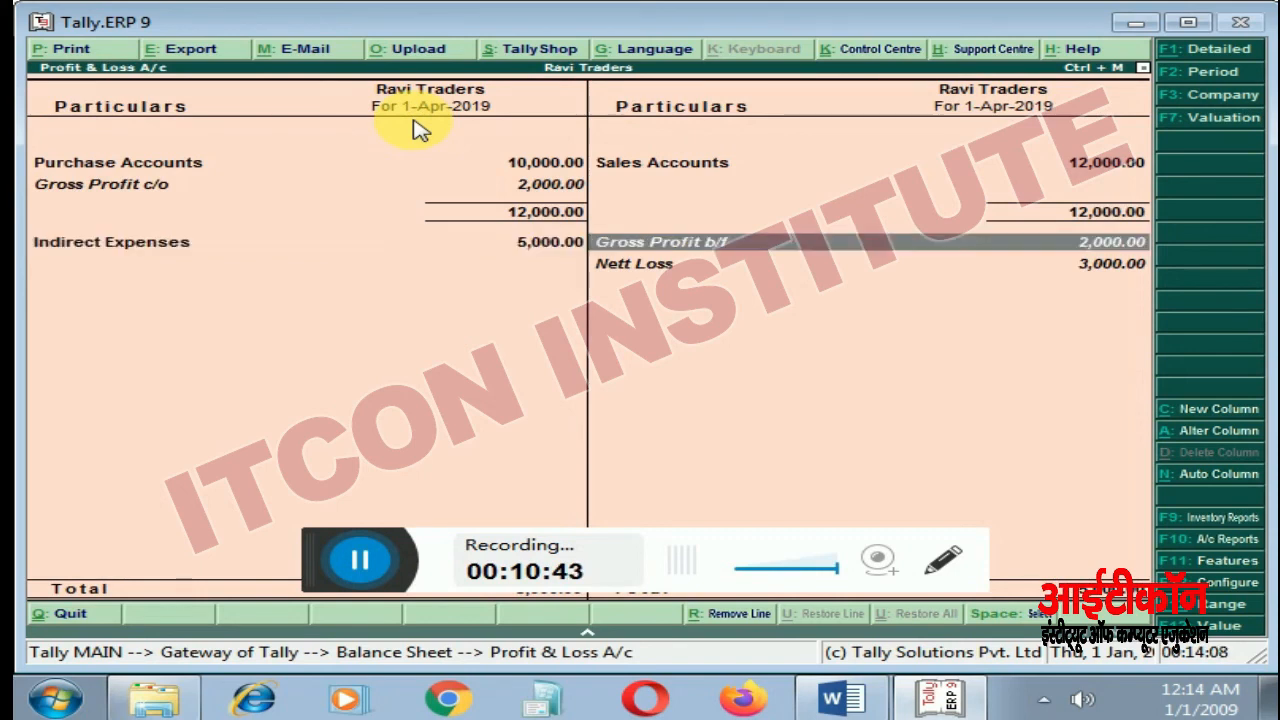
{"action": "key", "text": "Left"}
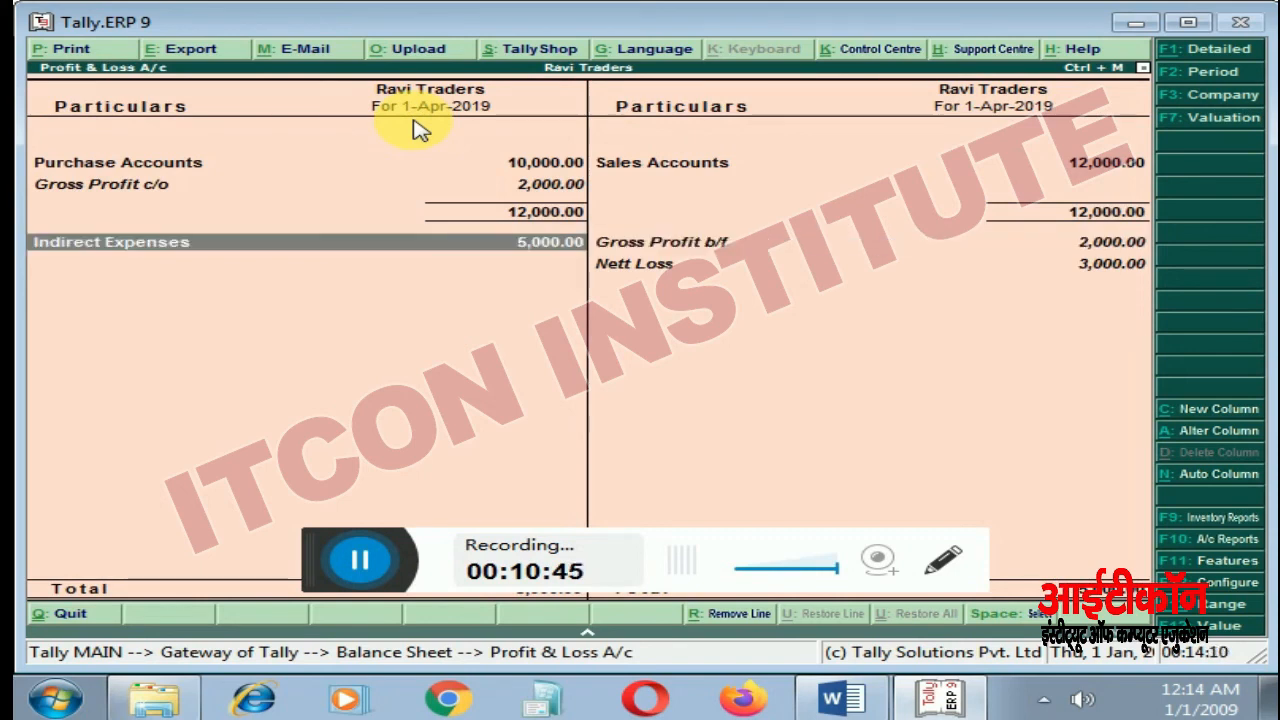
{"action": "key", "text": "Up"}
{"action": "key", "text": "Up"}
{"action": "key", "text": "Down"}
{"action": "key", "text": "Down"}
{"action": "key", "text": "Right"}
{"action": "key", "text": "Left"}
{"action": "key", "text": "Right"}
{"action": "key", "text": "Down"}
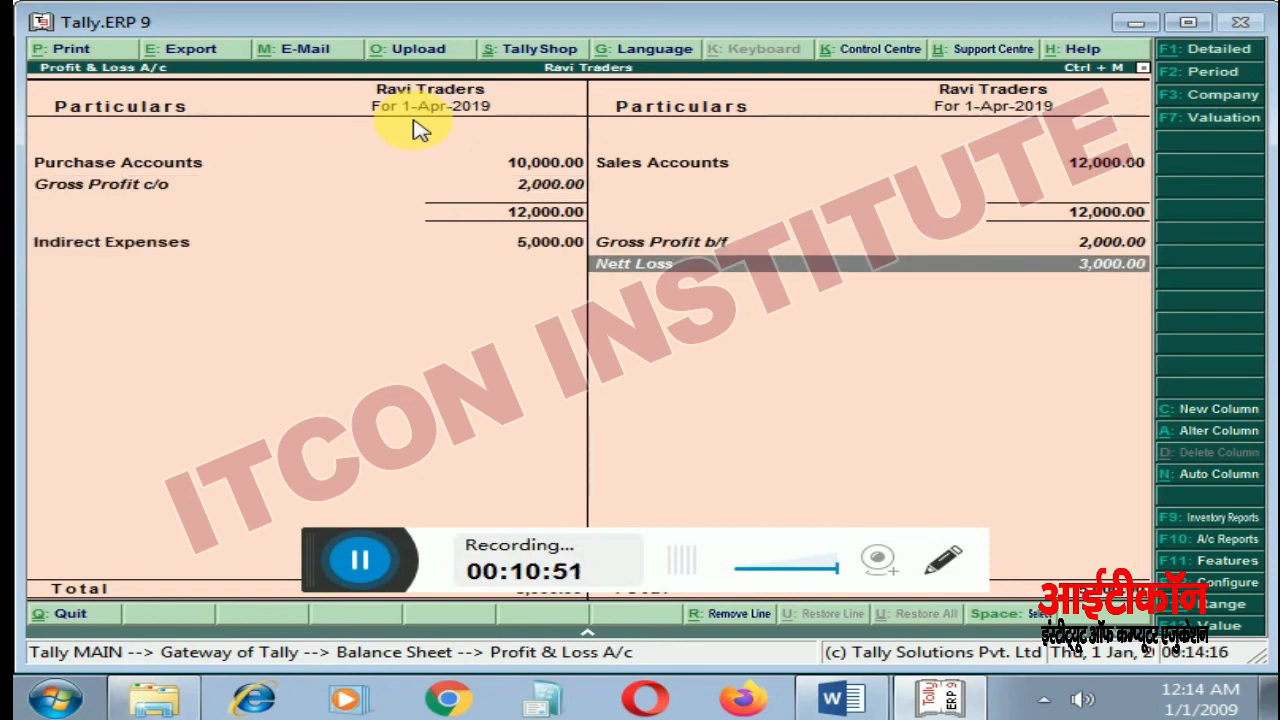
{"action": "key", "text": "Escape"}
{"action": "key", "text": "Escape"}
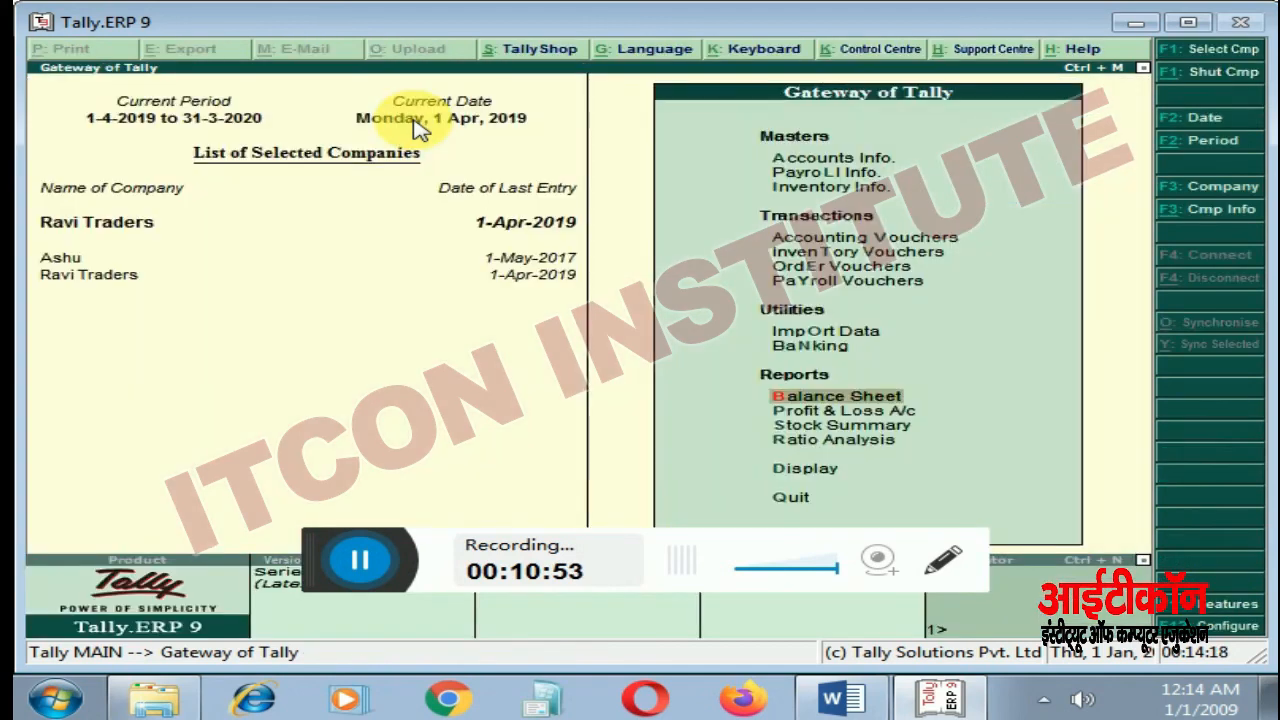